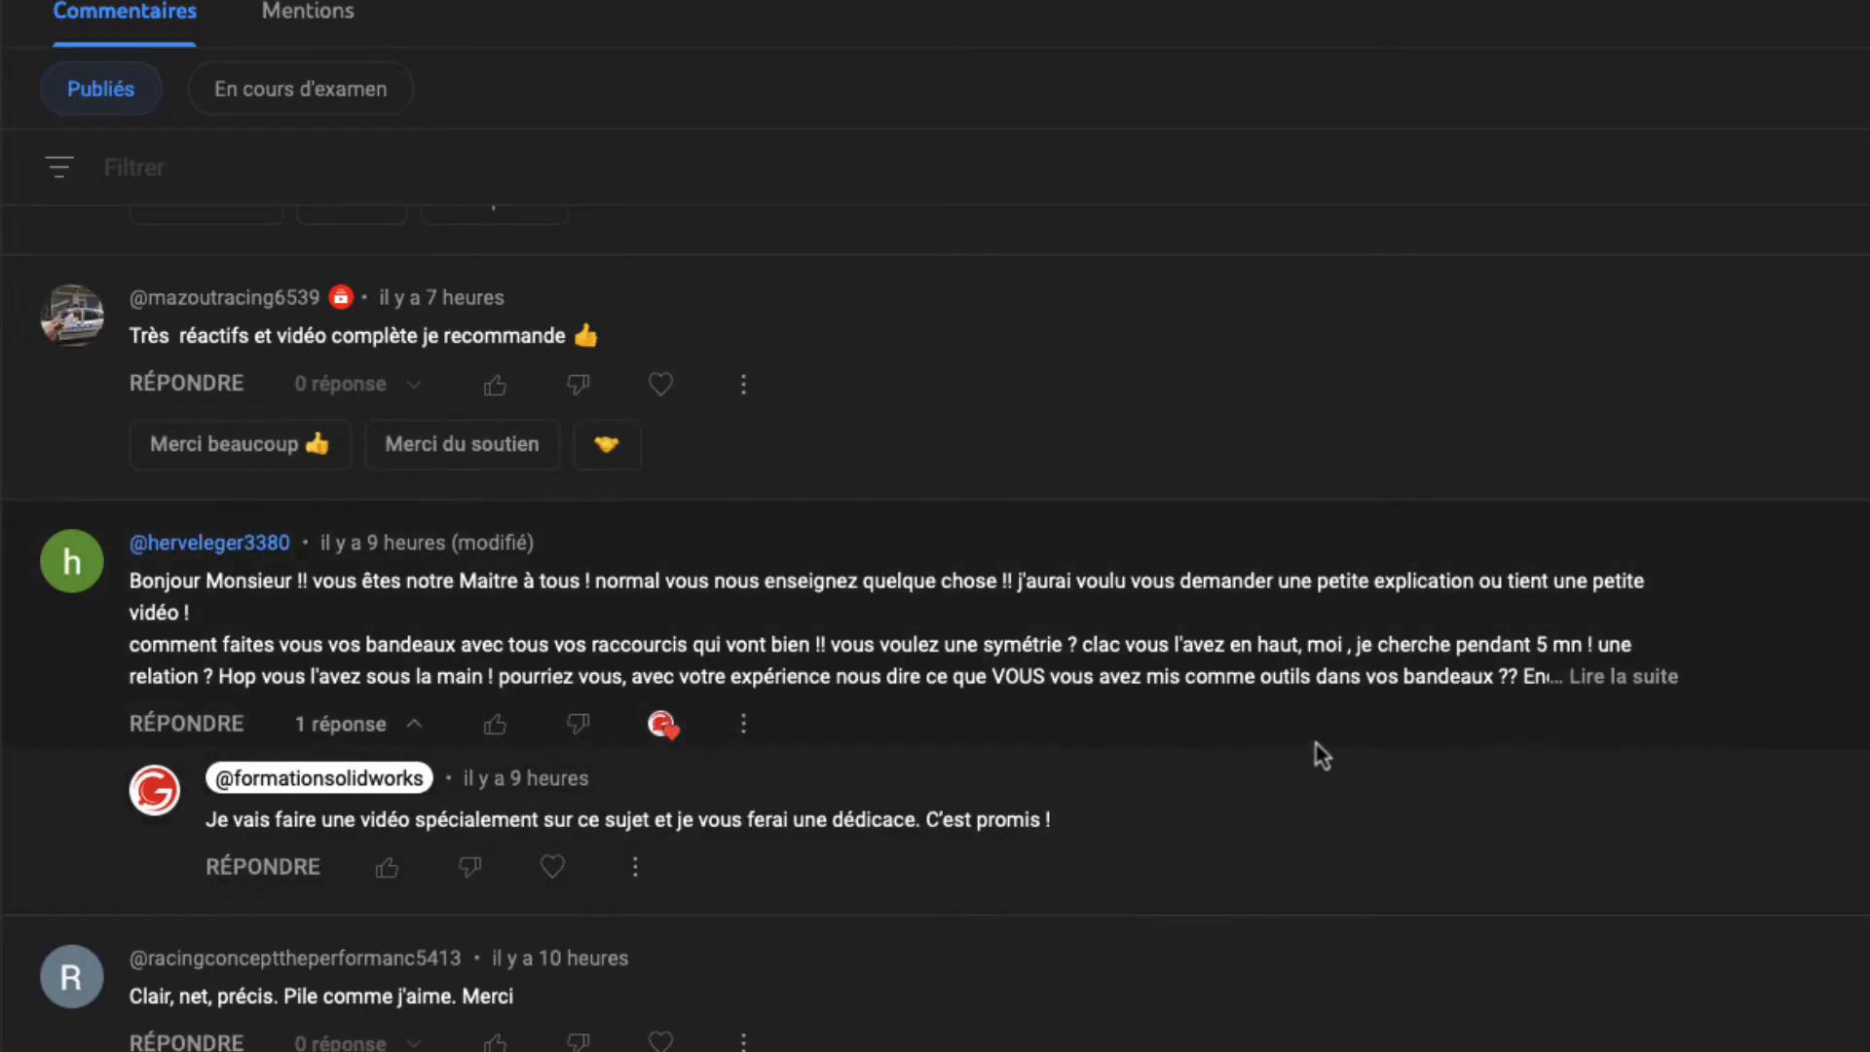
Expand the full text of the viewer comment asking how the toolbars and shortcuts are set up
{"action": "left_click", "coordinate": [1624, 674]}
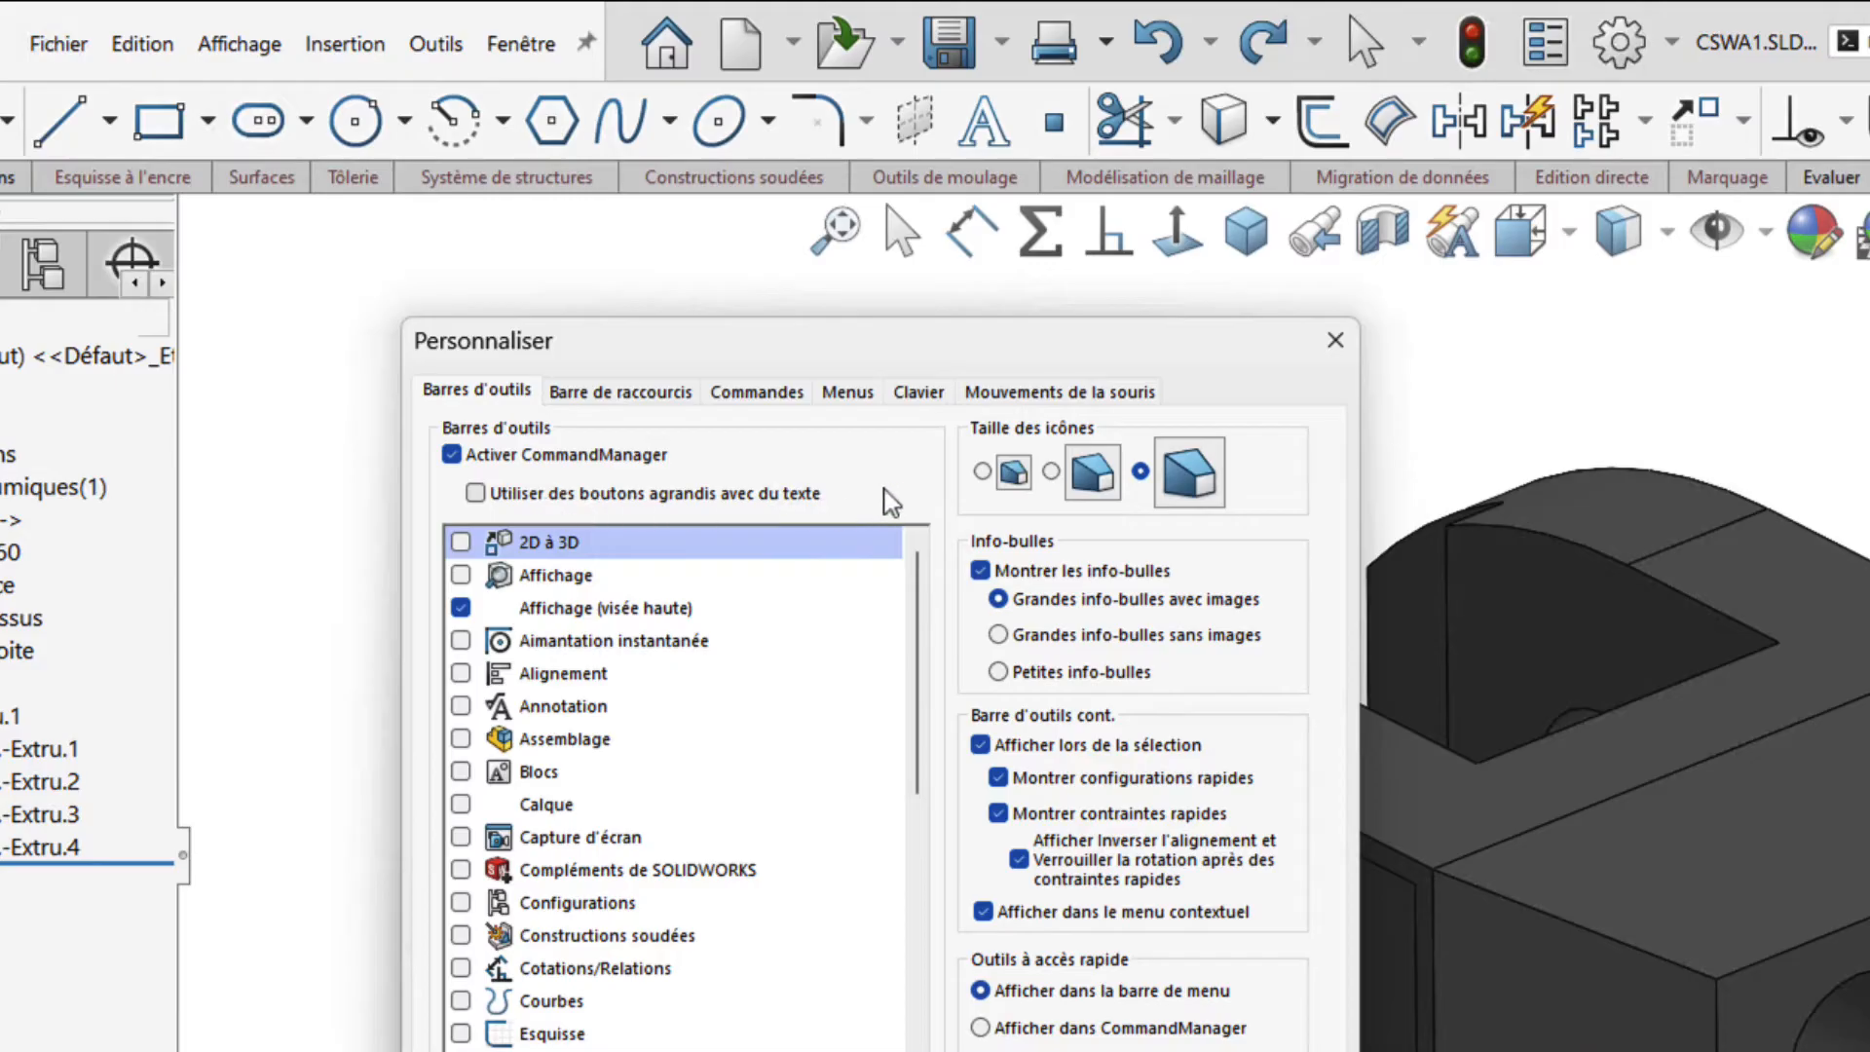
Try enlarged CommandManager buttons with text, and turn the option off again
{"action": "left_click", "coordinate": [475, 493]}
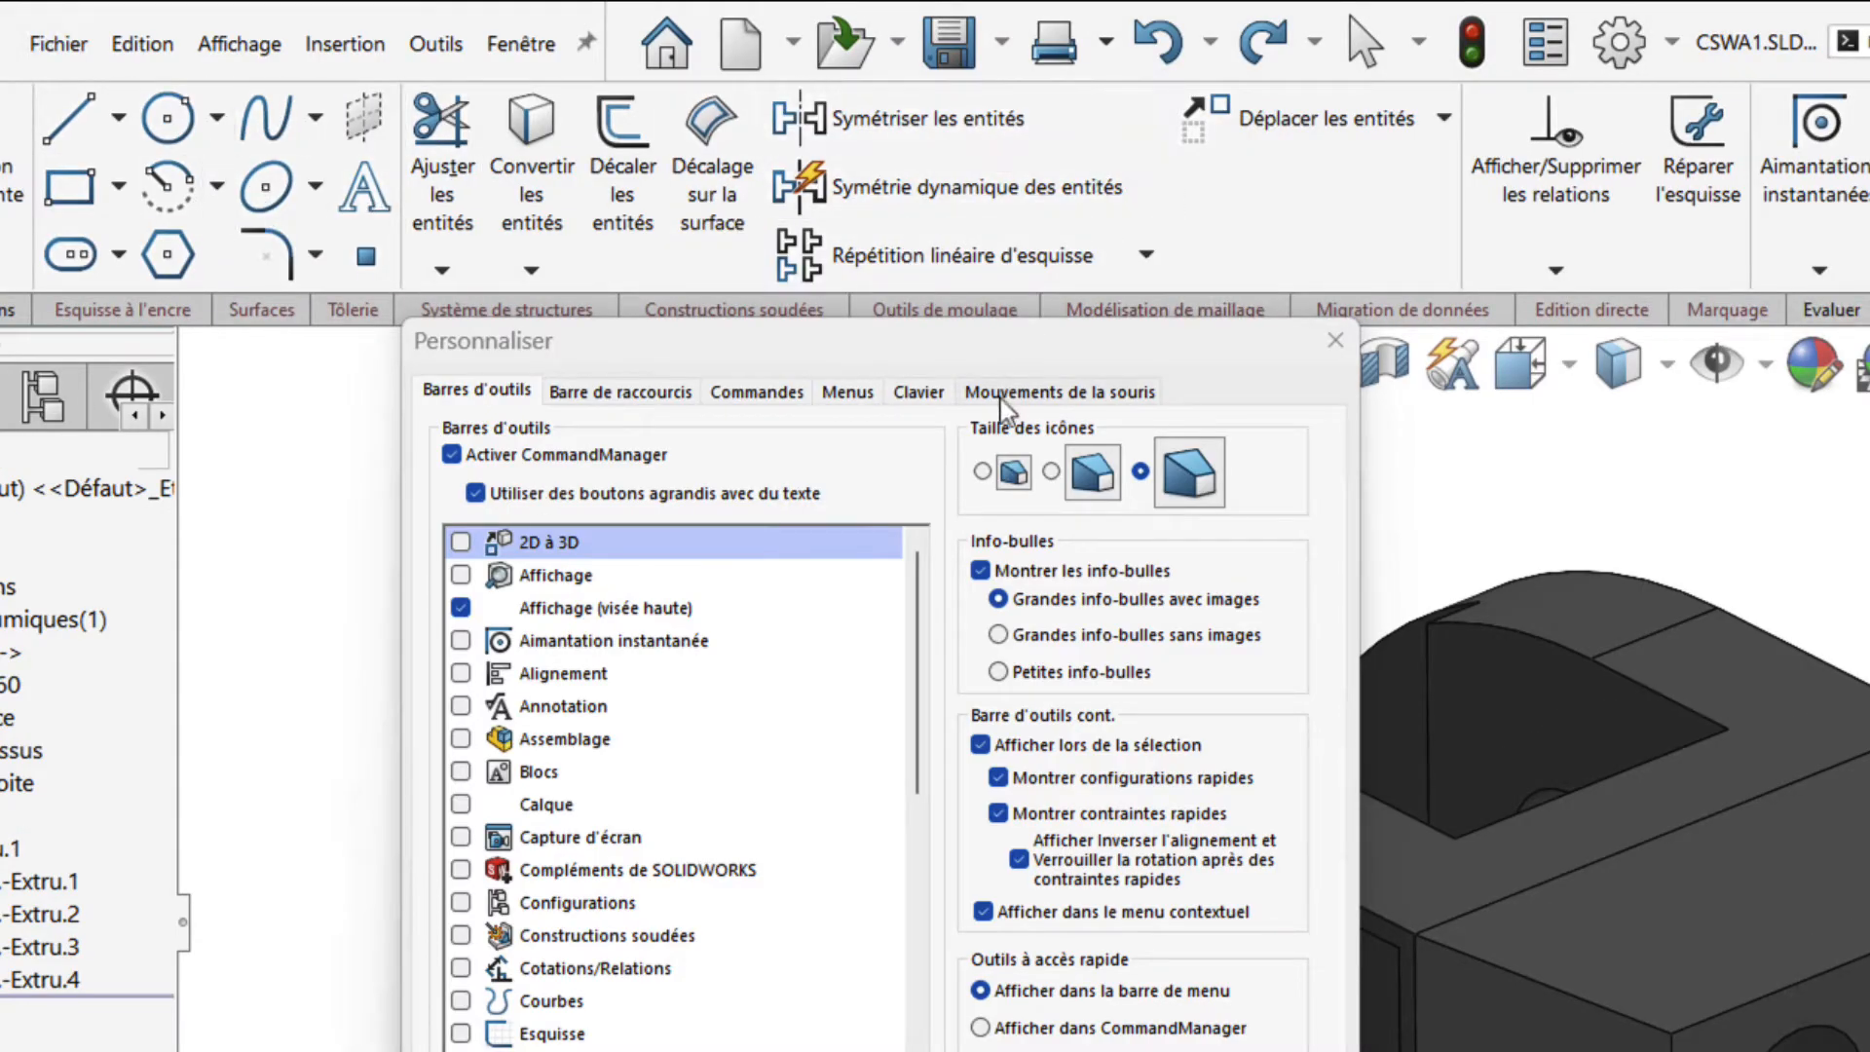
{"action": "left_click_drag", "start_coordinate": [844, 357], "coordinate": [804, 414]}
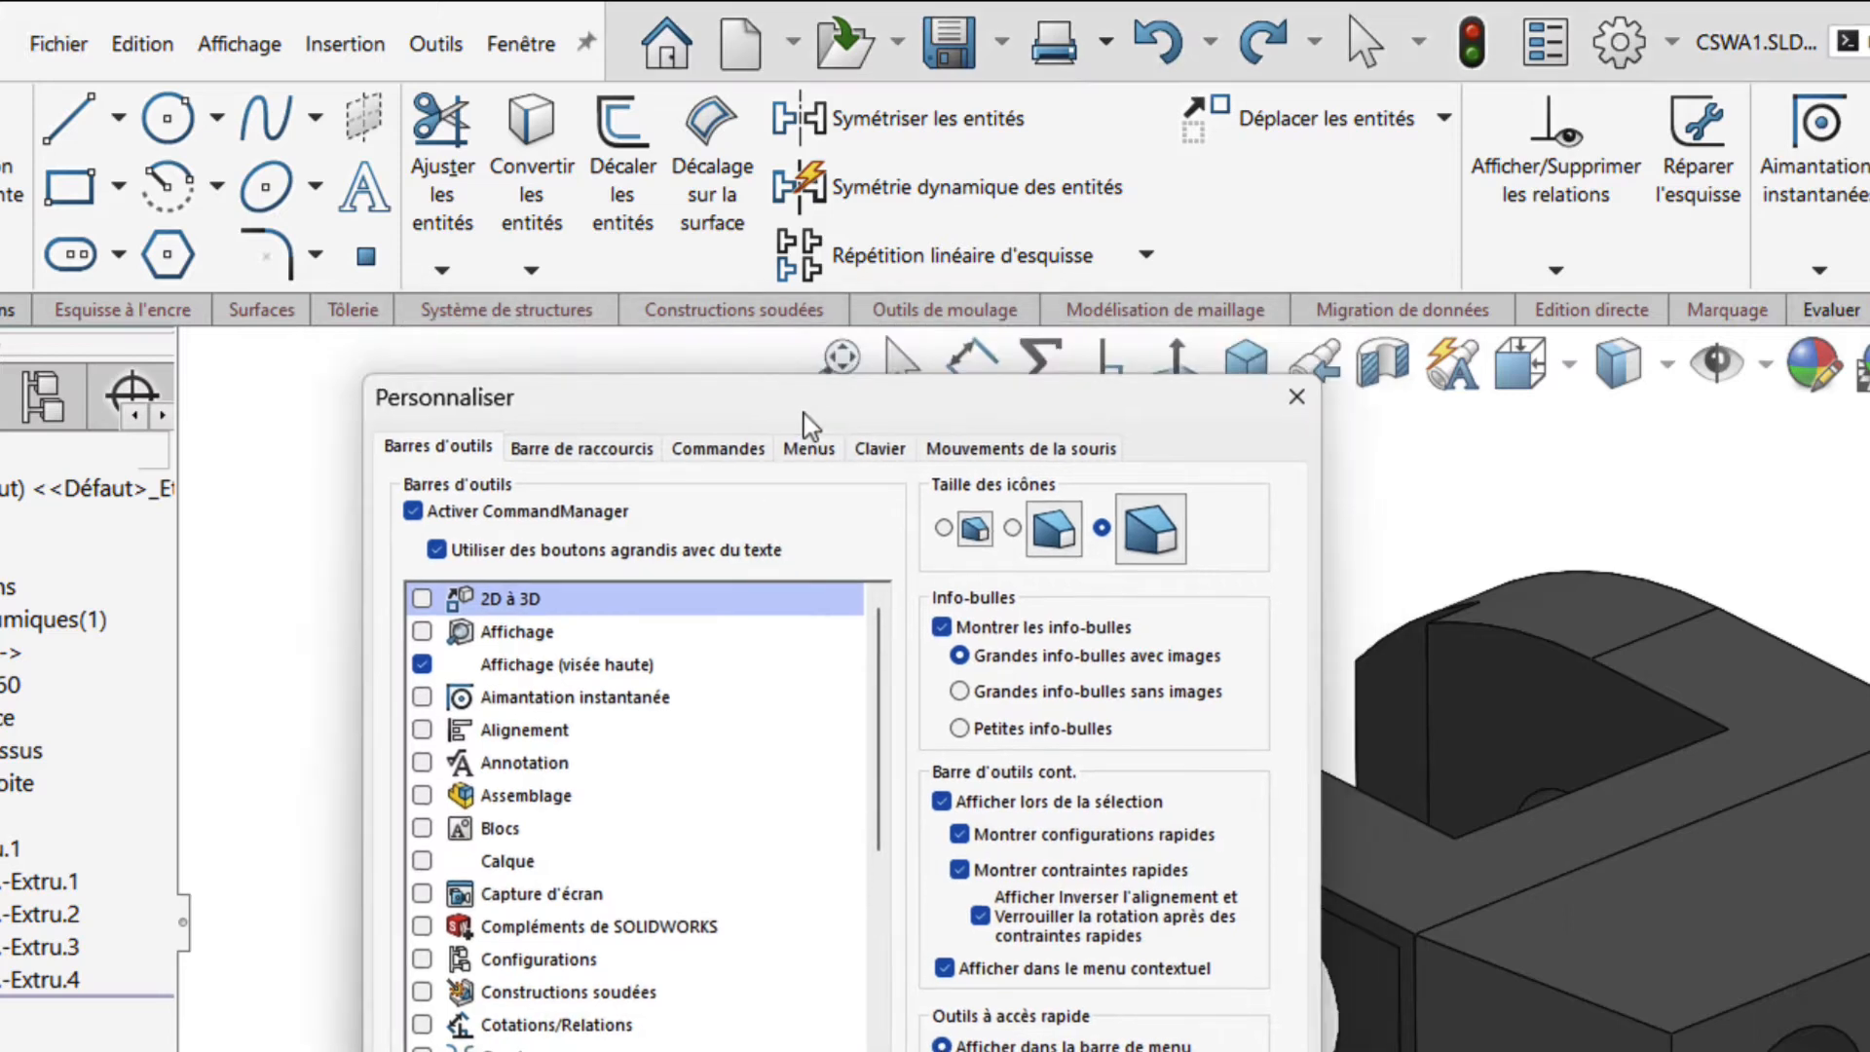
{"action": "left_click", "coordinate": [436, 551]}
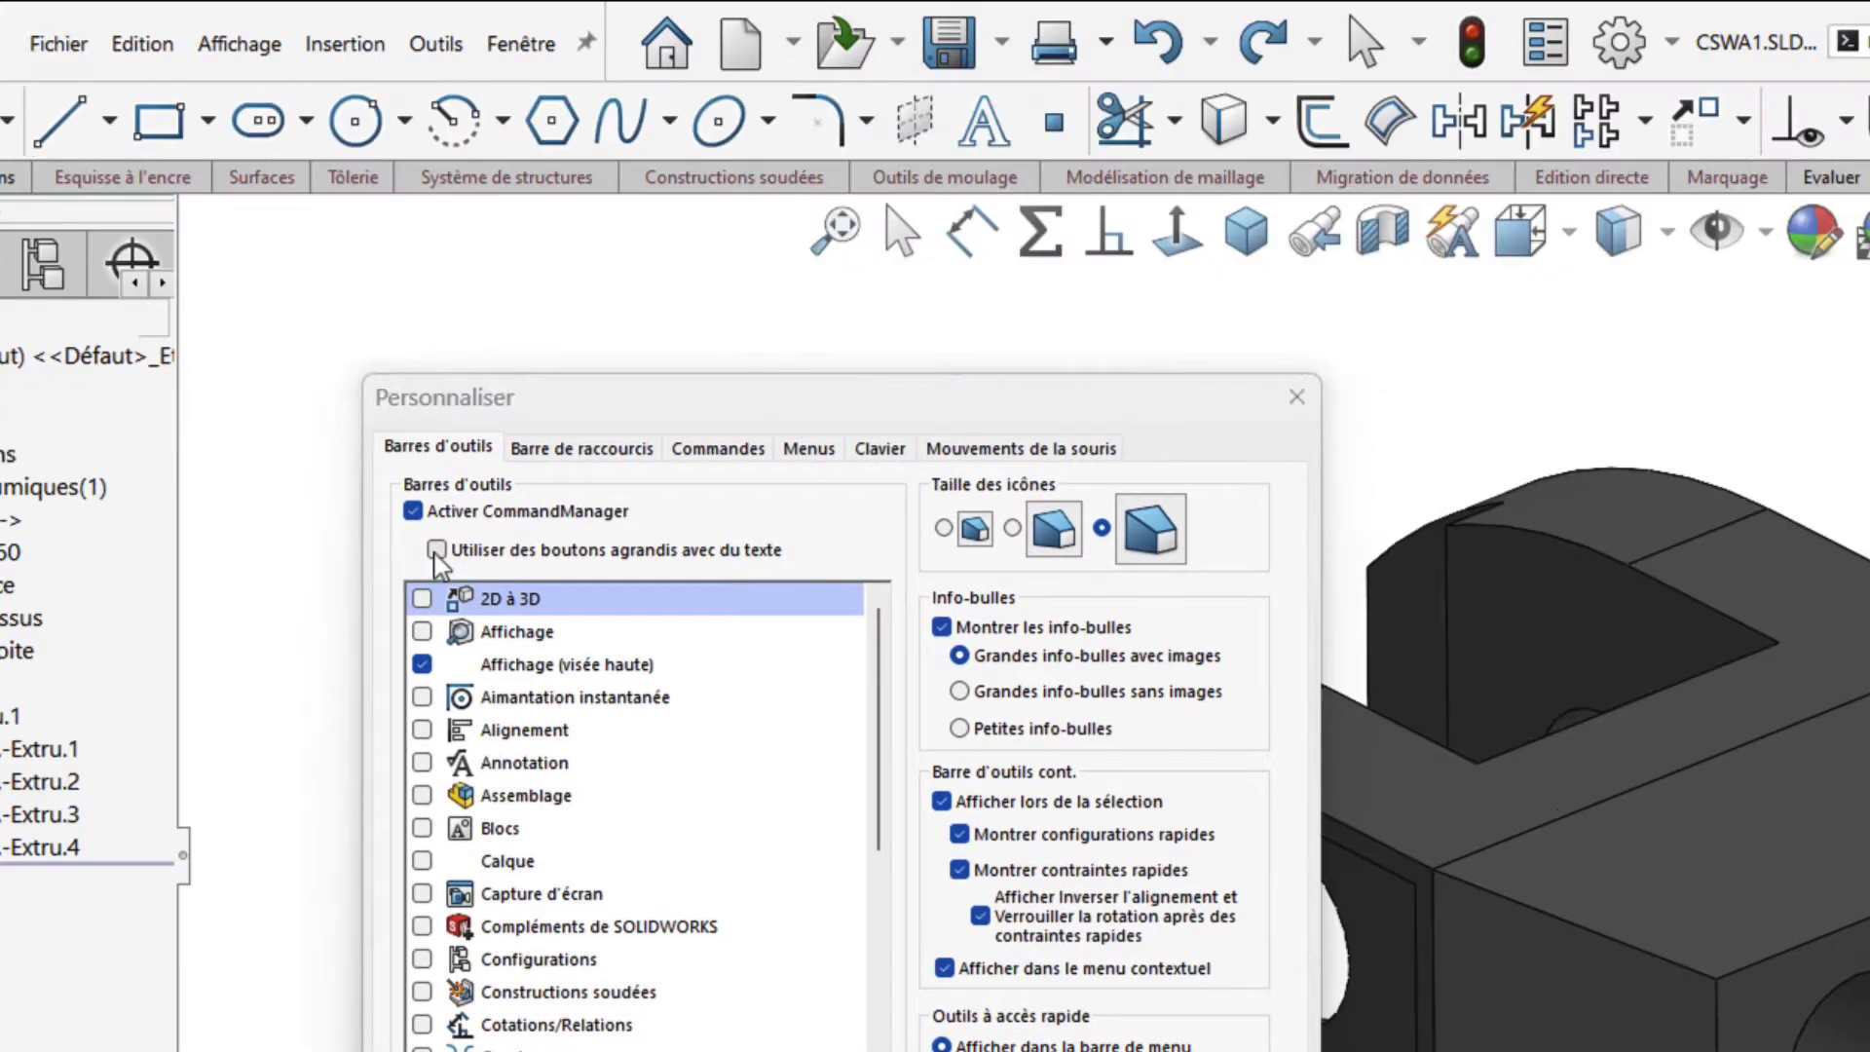
Try the small icon size, comparing it with and without enlarged text buttons
{"action": "left_click", "coordinate": [942, 529]}
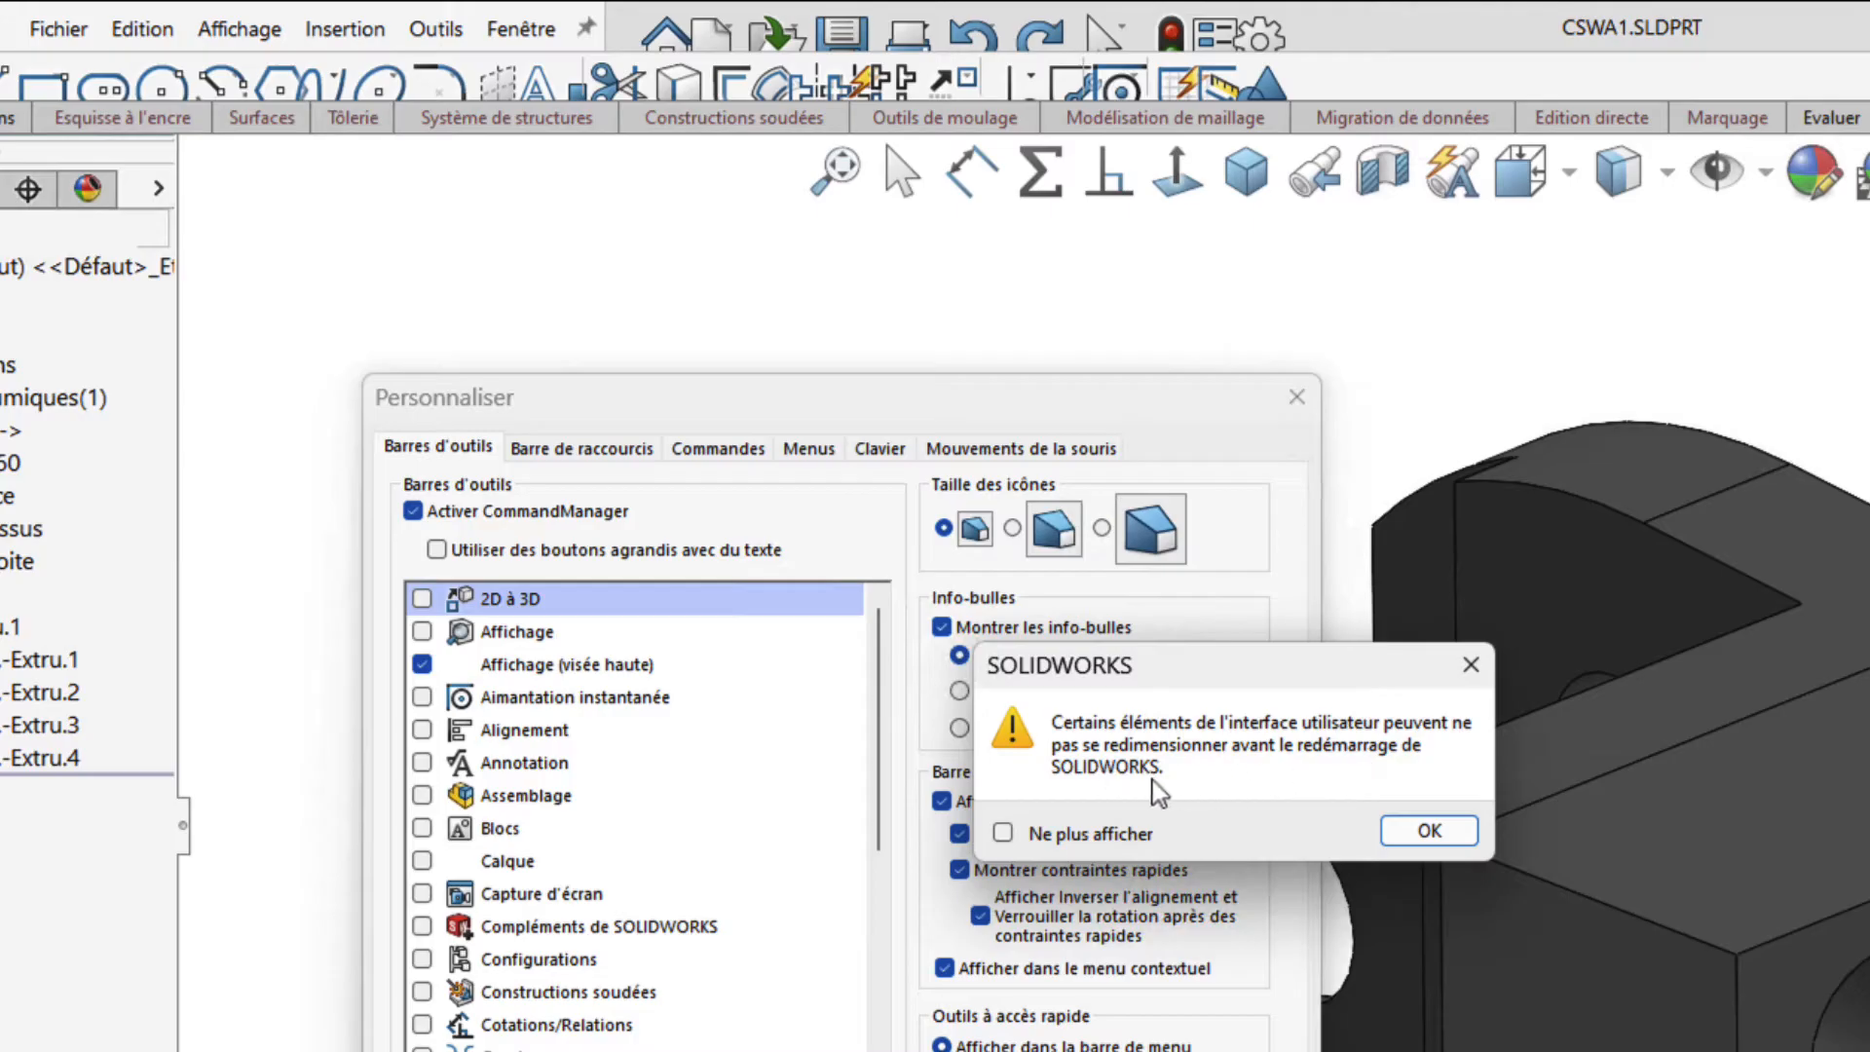
{"action": "left_click", "coordinate": [1427, 831]}
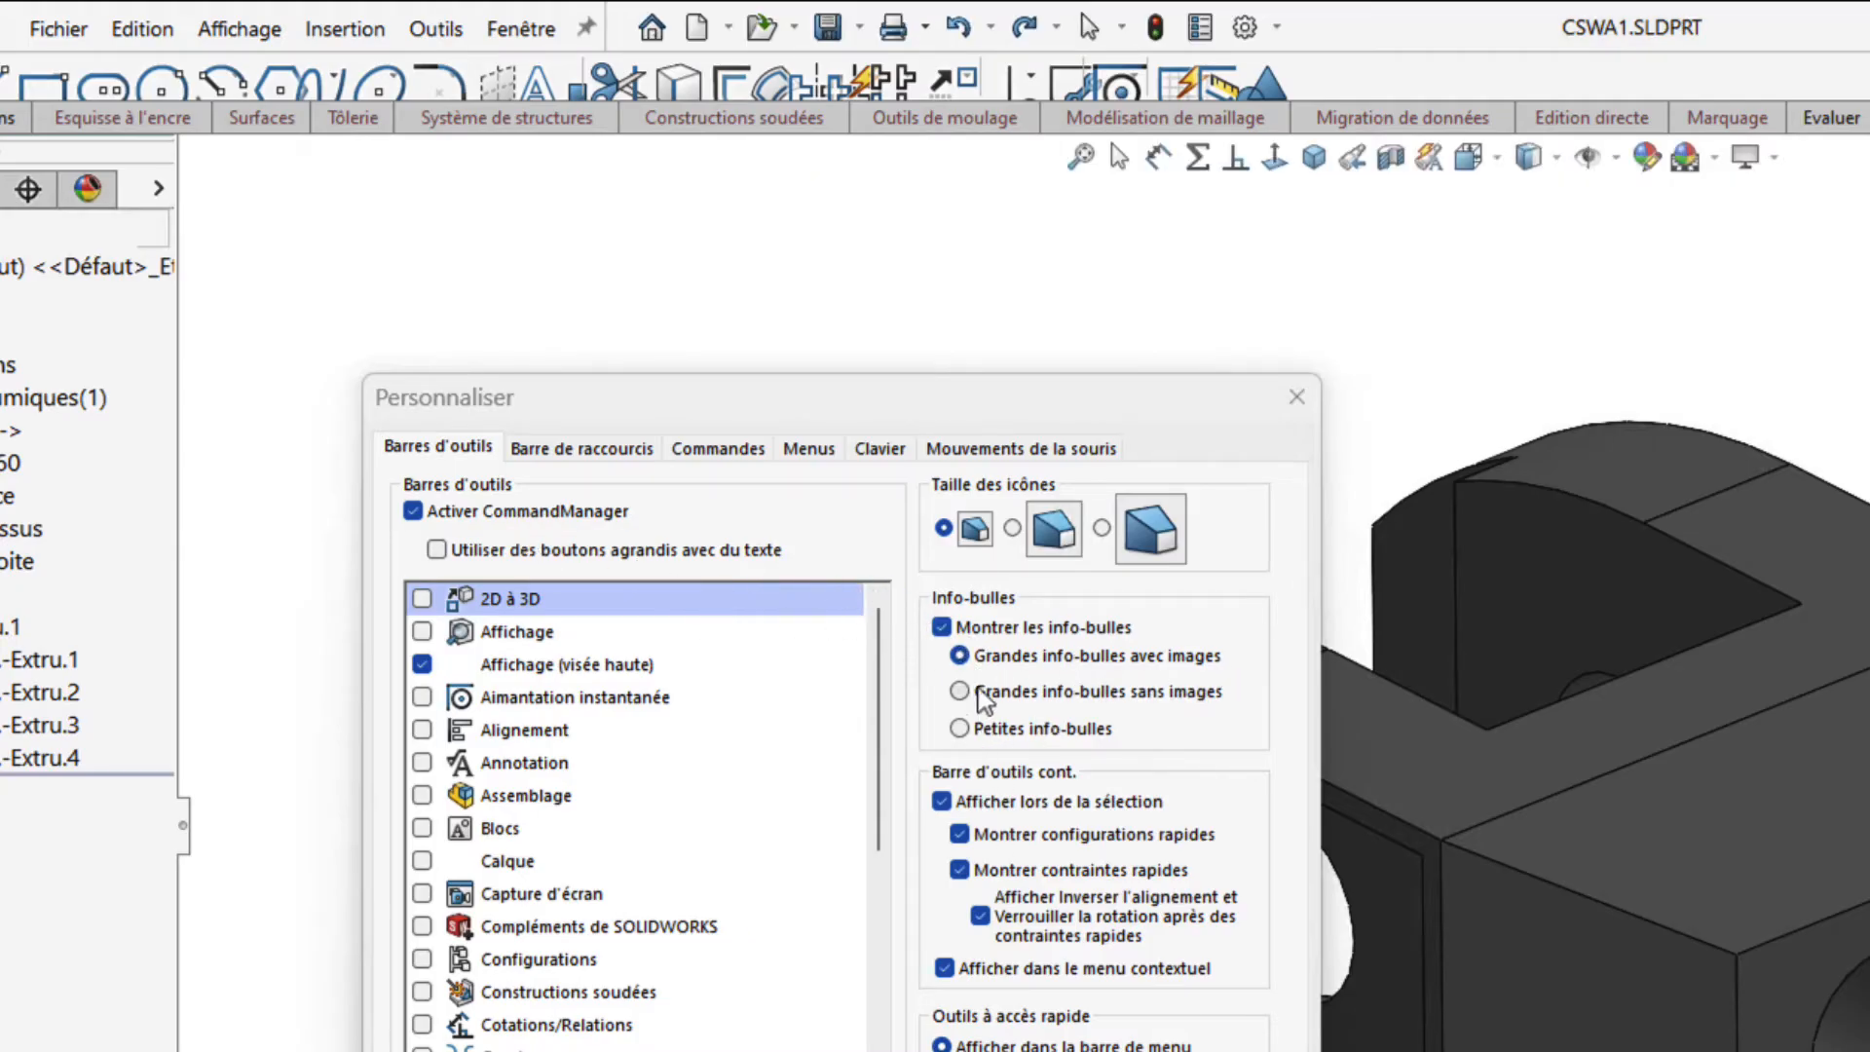
{"action": "left_click", "coordinate": [436, 551]}
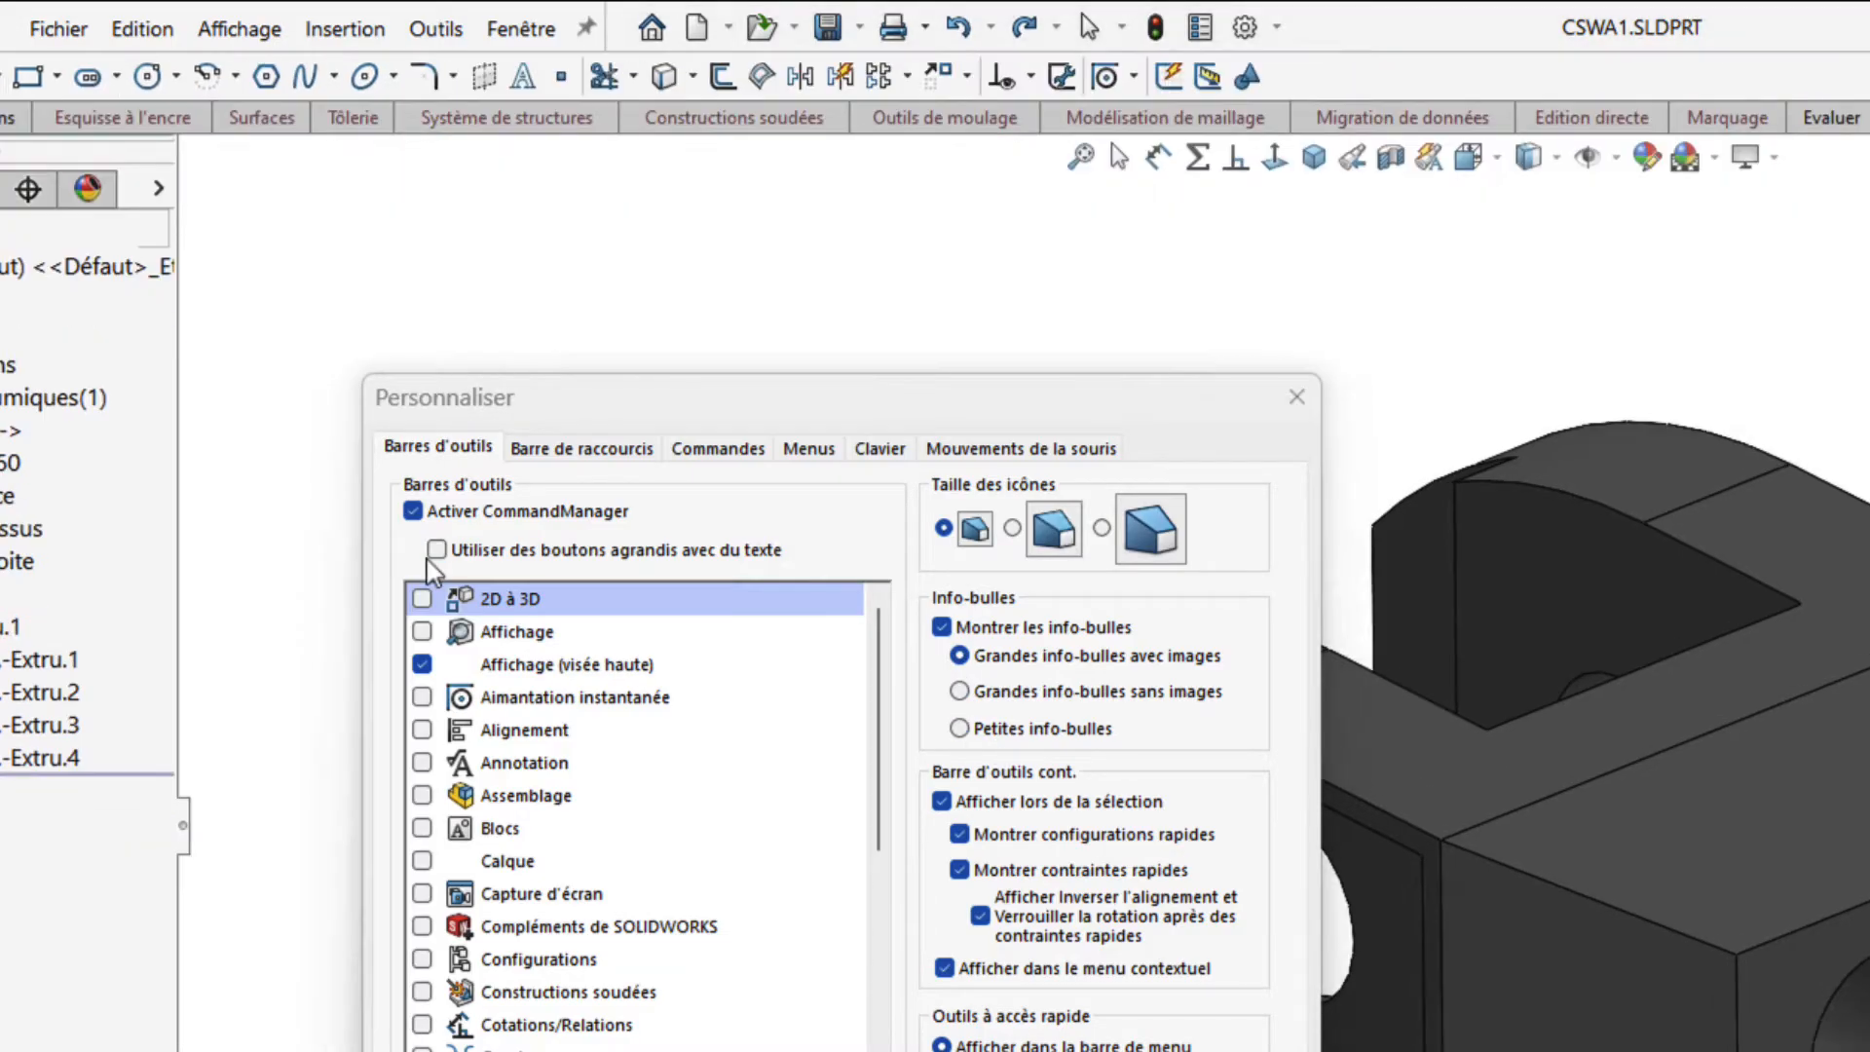
{"action": "left_click", "coordinate": [437, 551]}
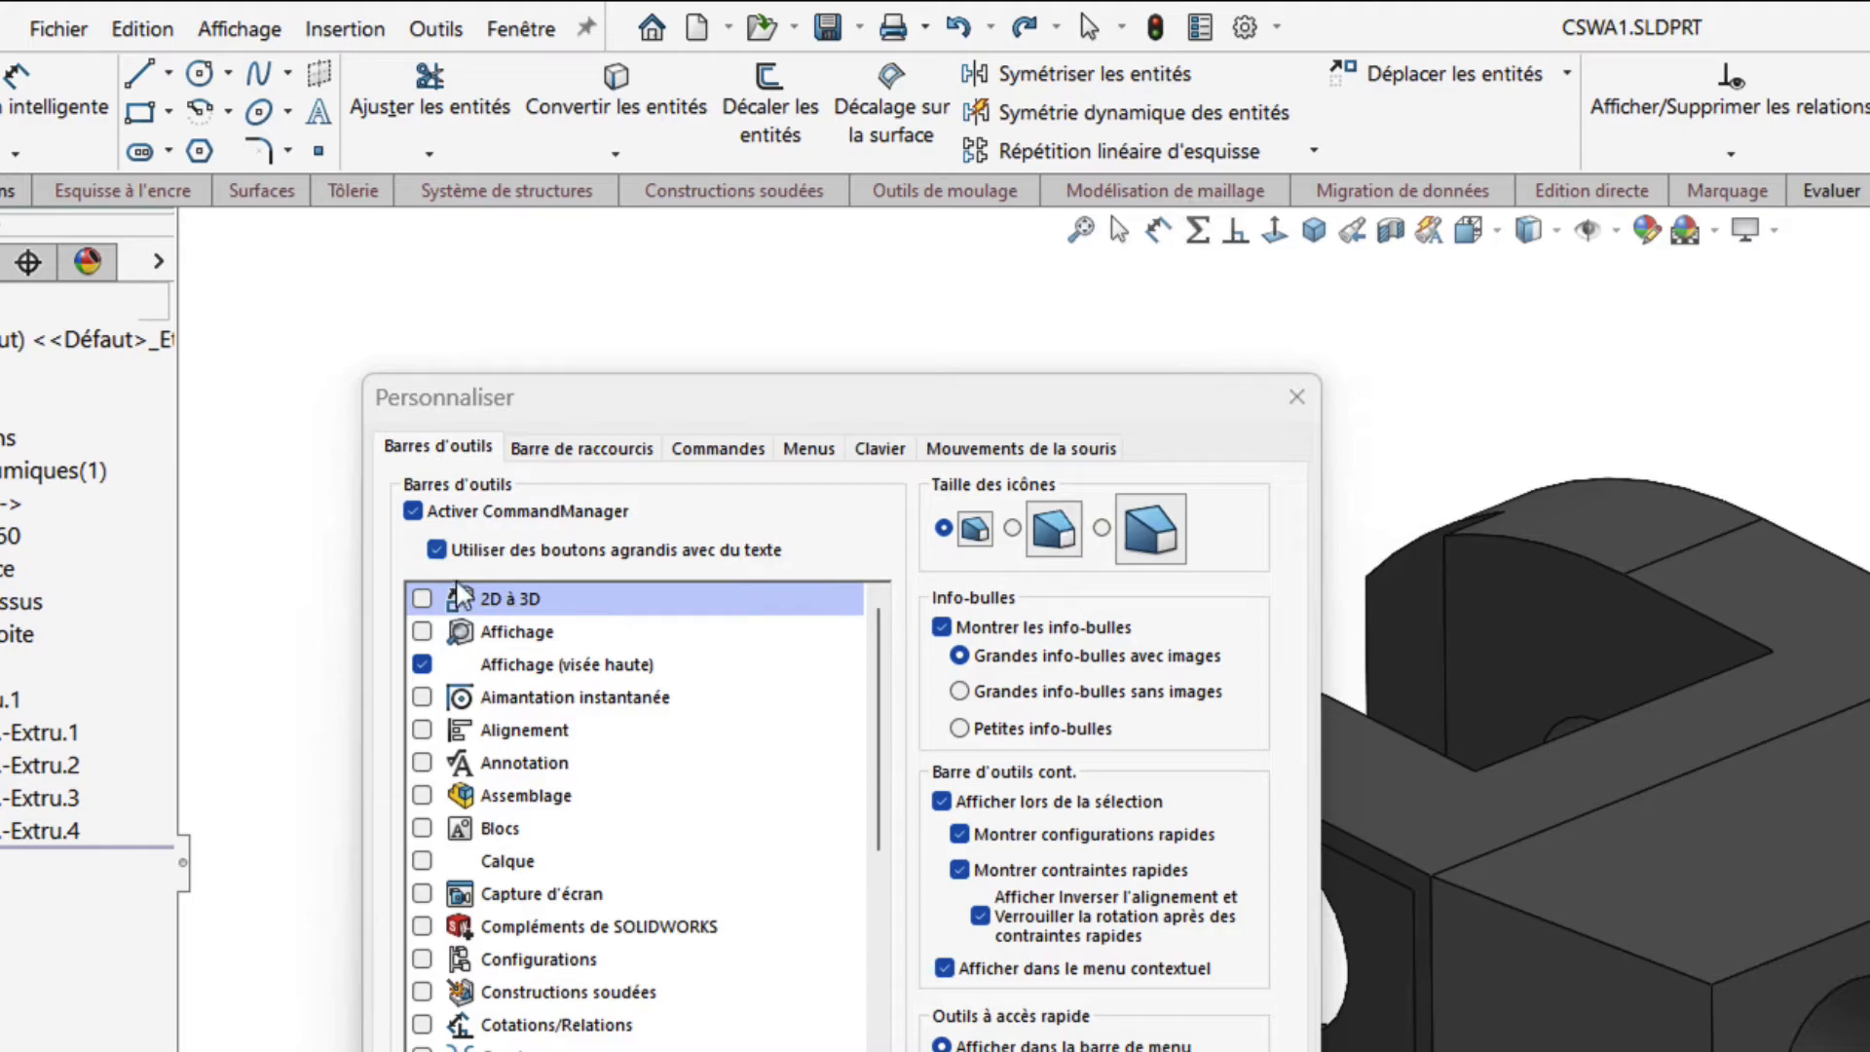
{"action": "left_click", "coordinate": [436, 549]}
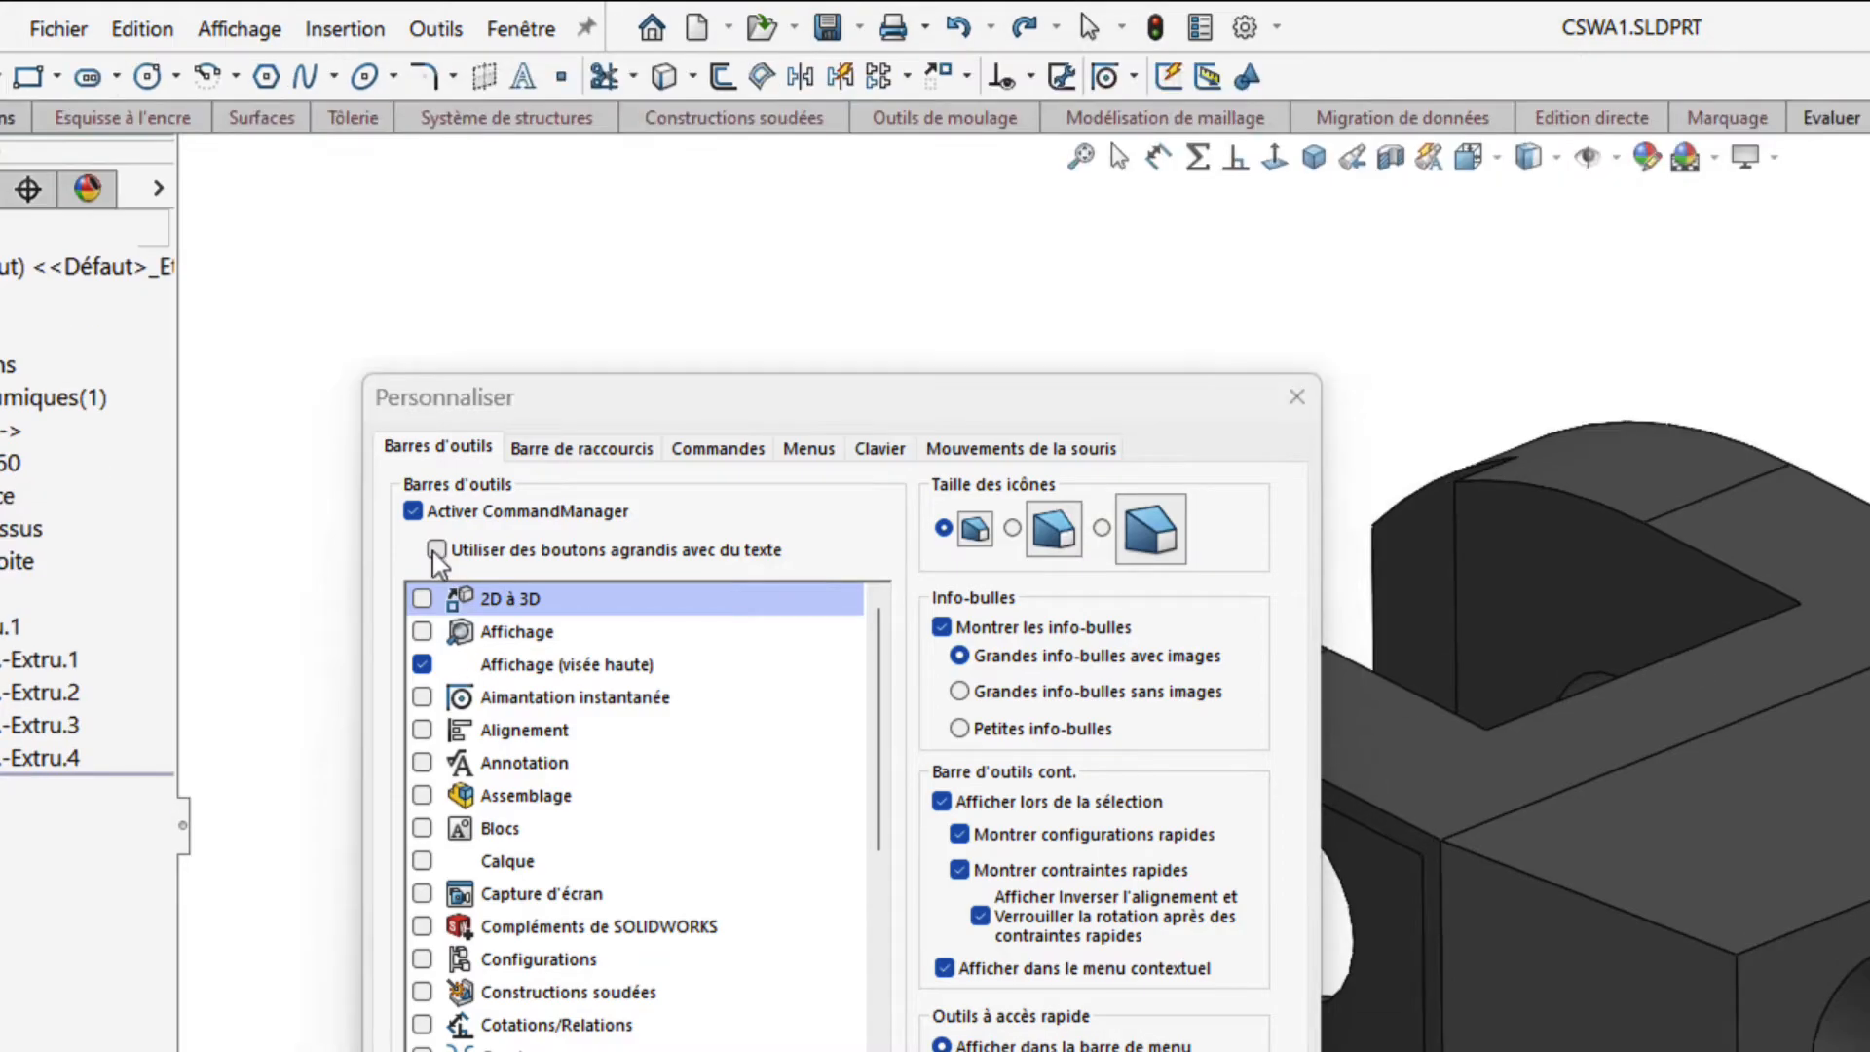
Set the icon size to the largest option and accept the customization settings
{"action": "left_click", "coordinate": [1101, 527]}
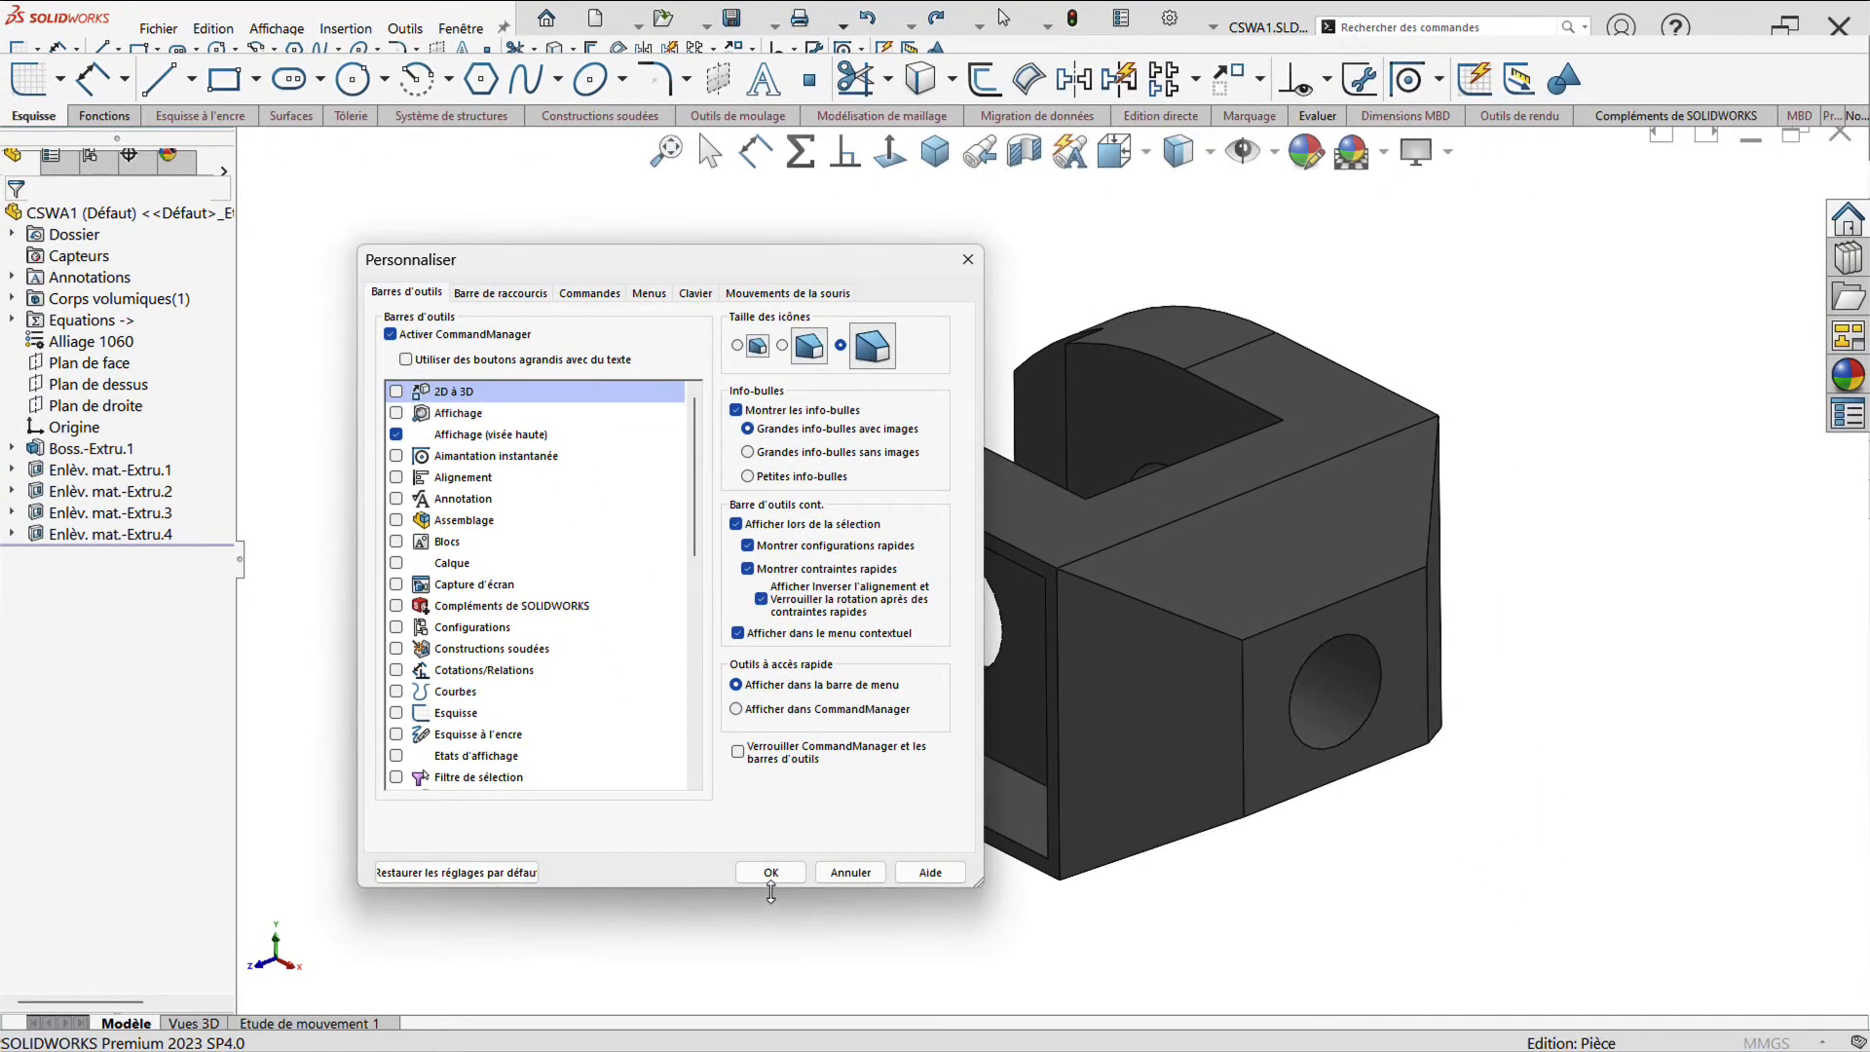
{"action": "left_click", "coordinate": [770, 875]}
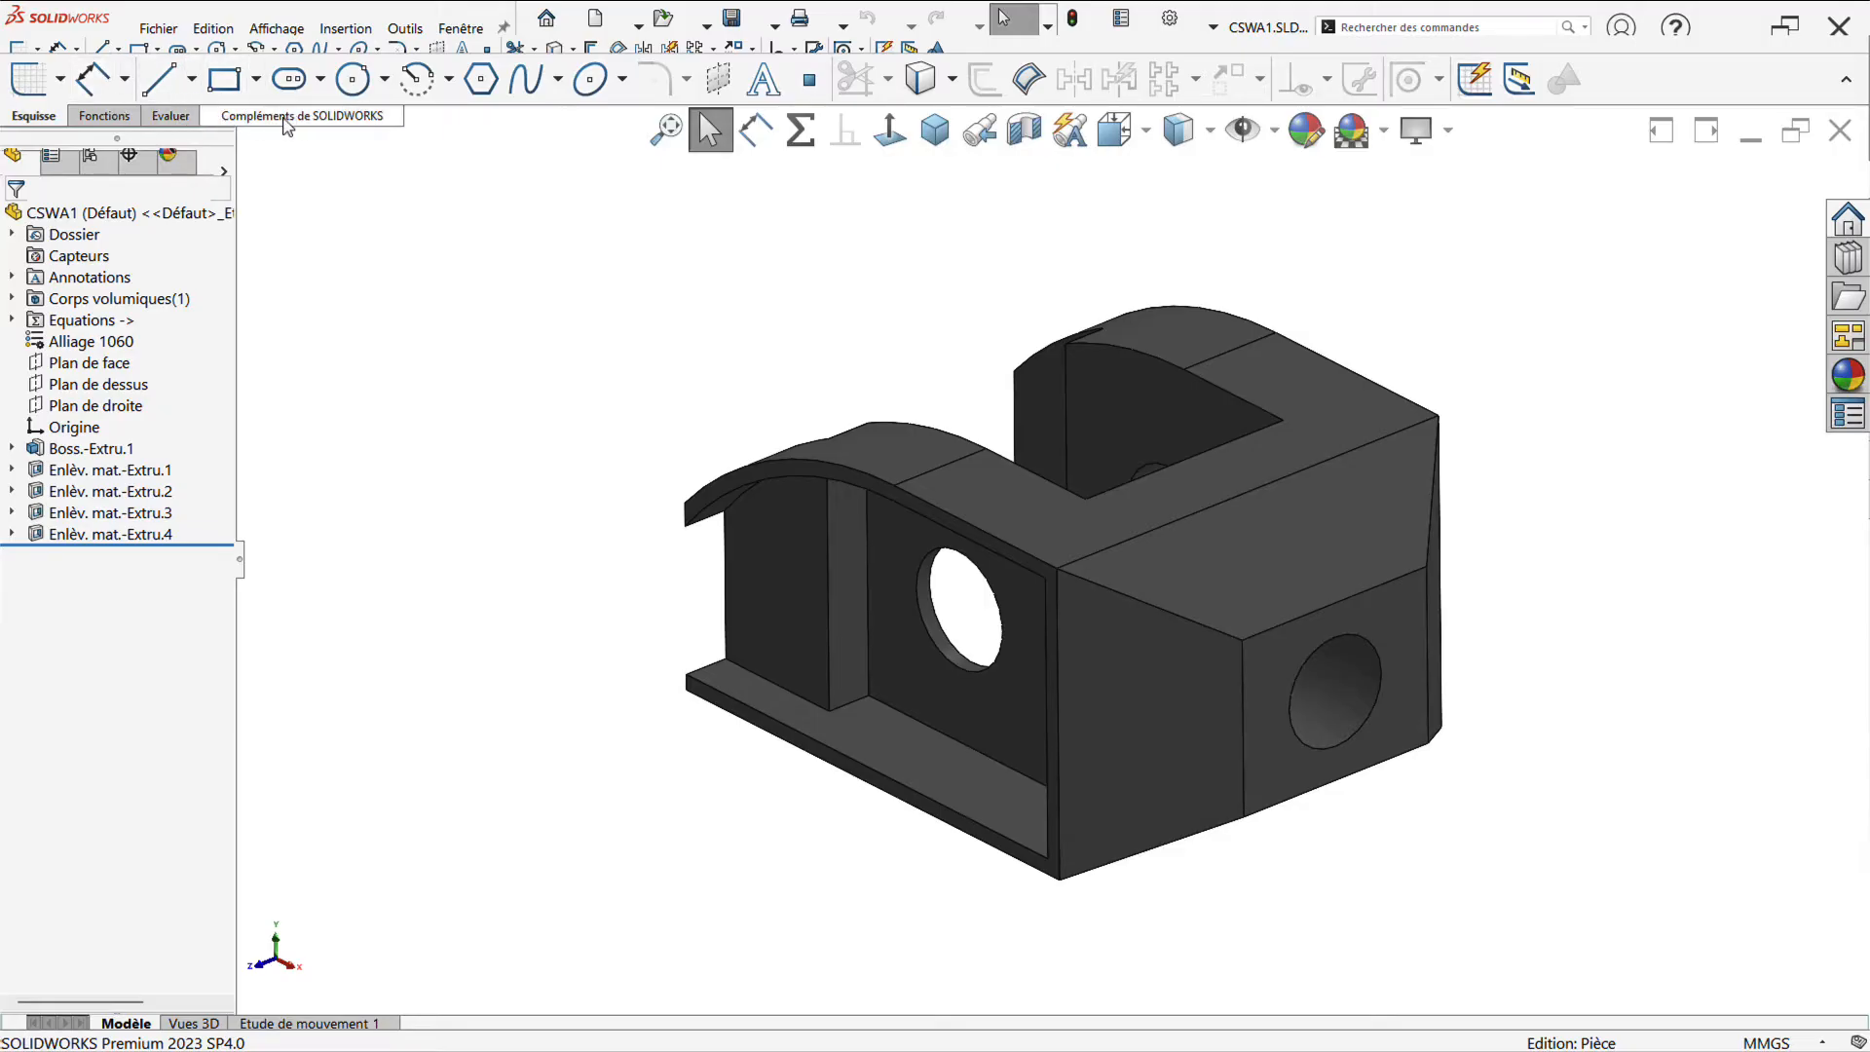
Add the Surfaces tab to the CommandManager and display its tools
{"action": "right_click", "coordinate": [287, 122]}
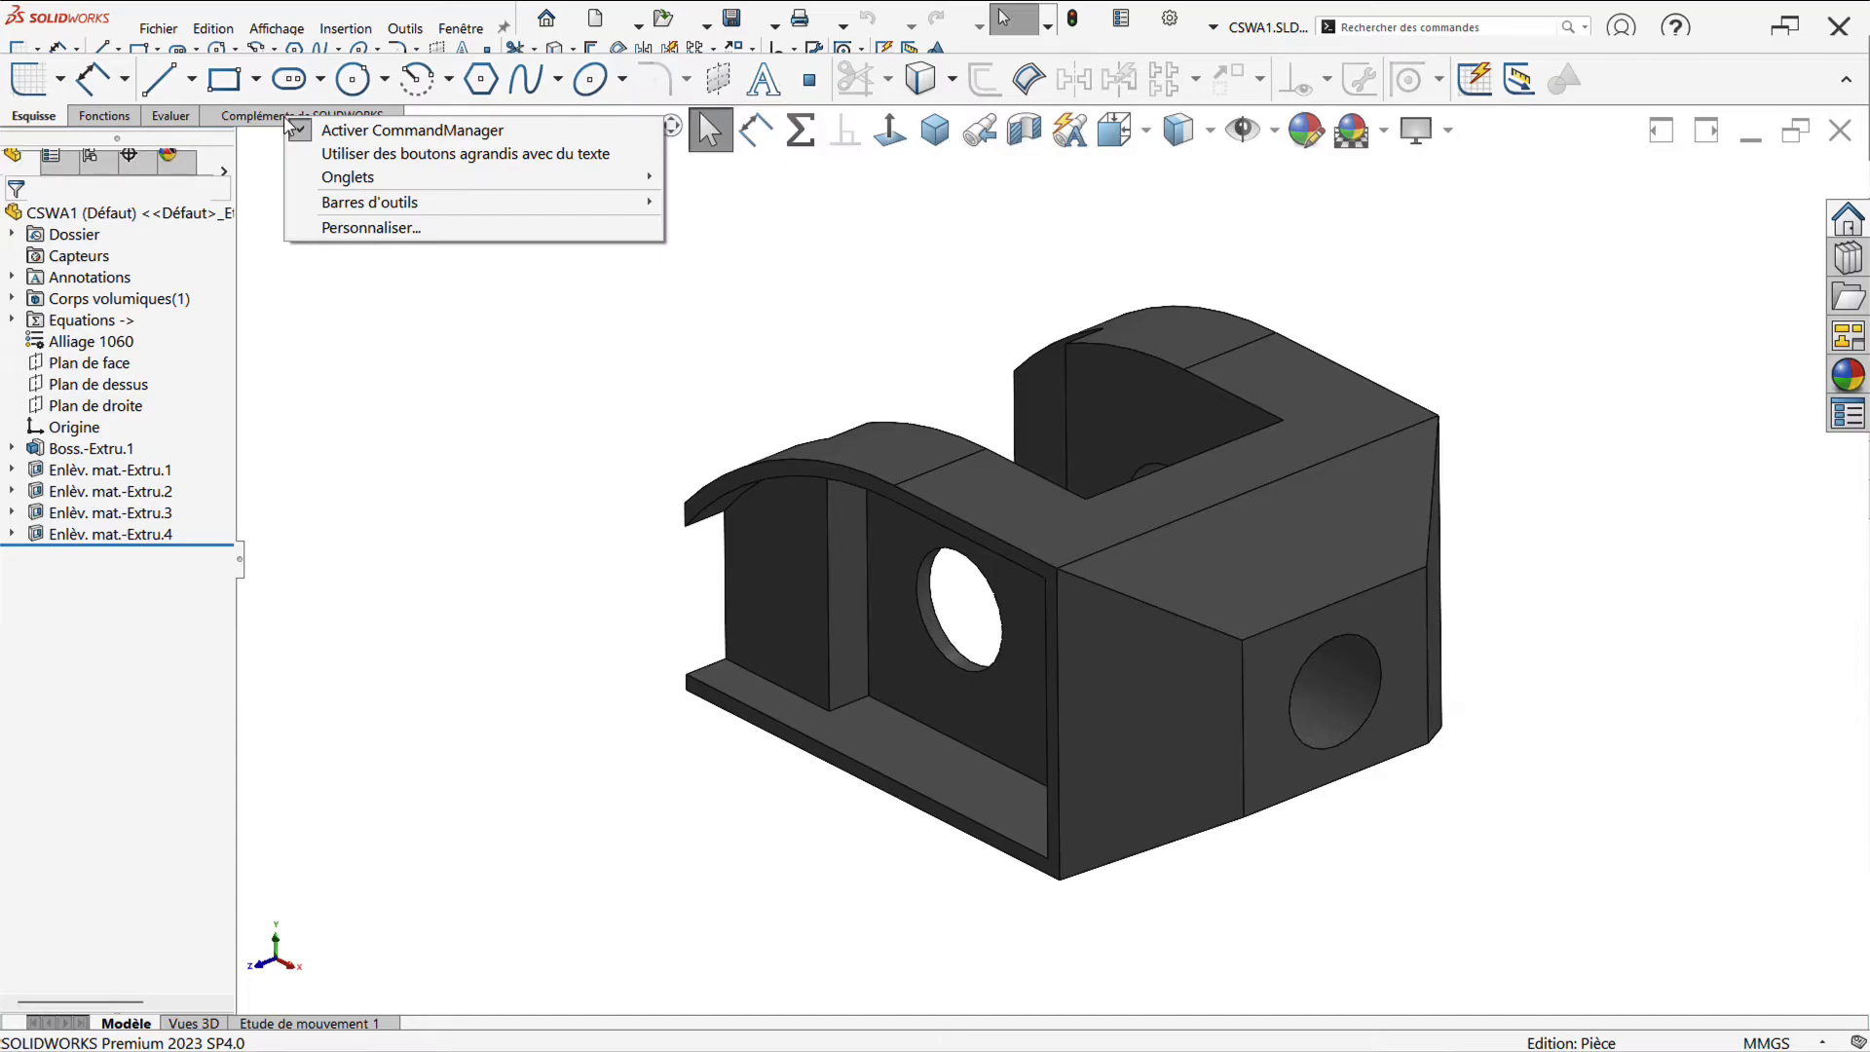
{"action": "mouse_move", "coordinate": [477, 177]}
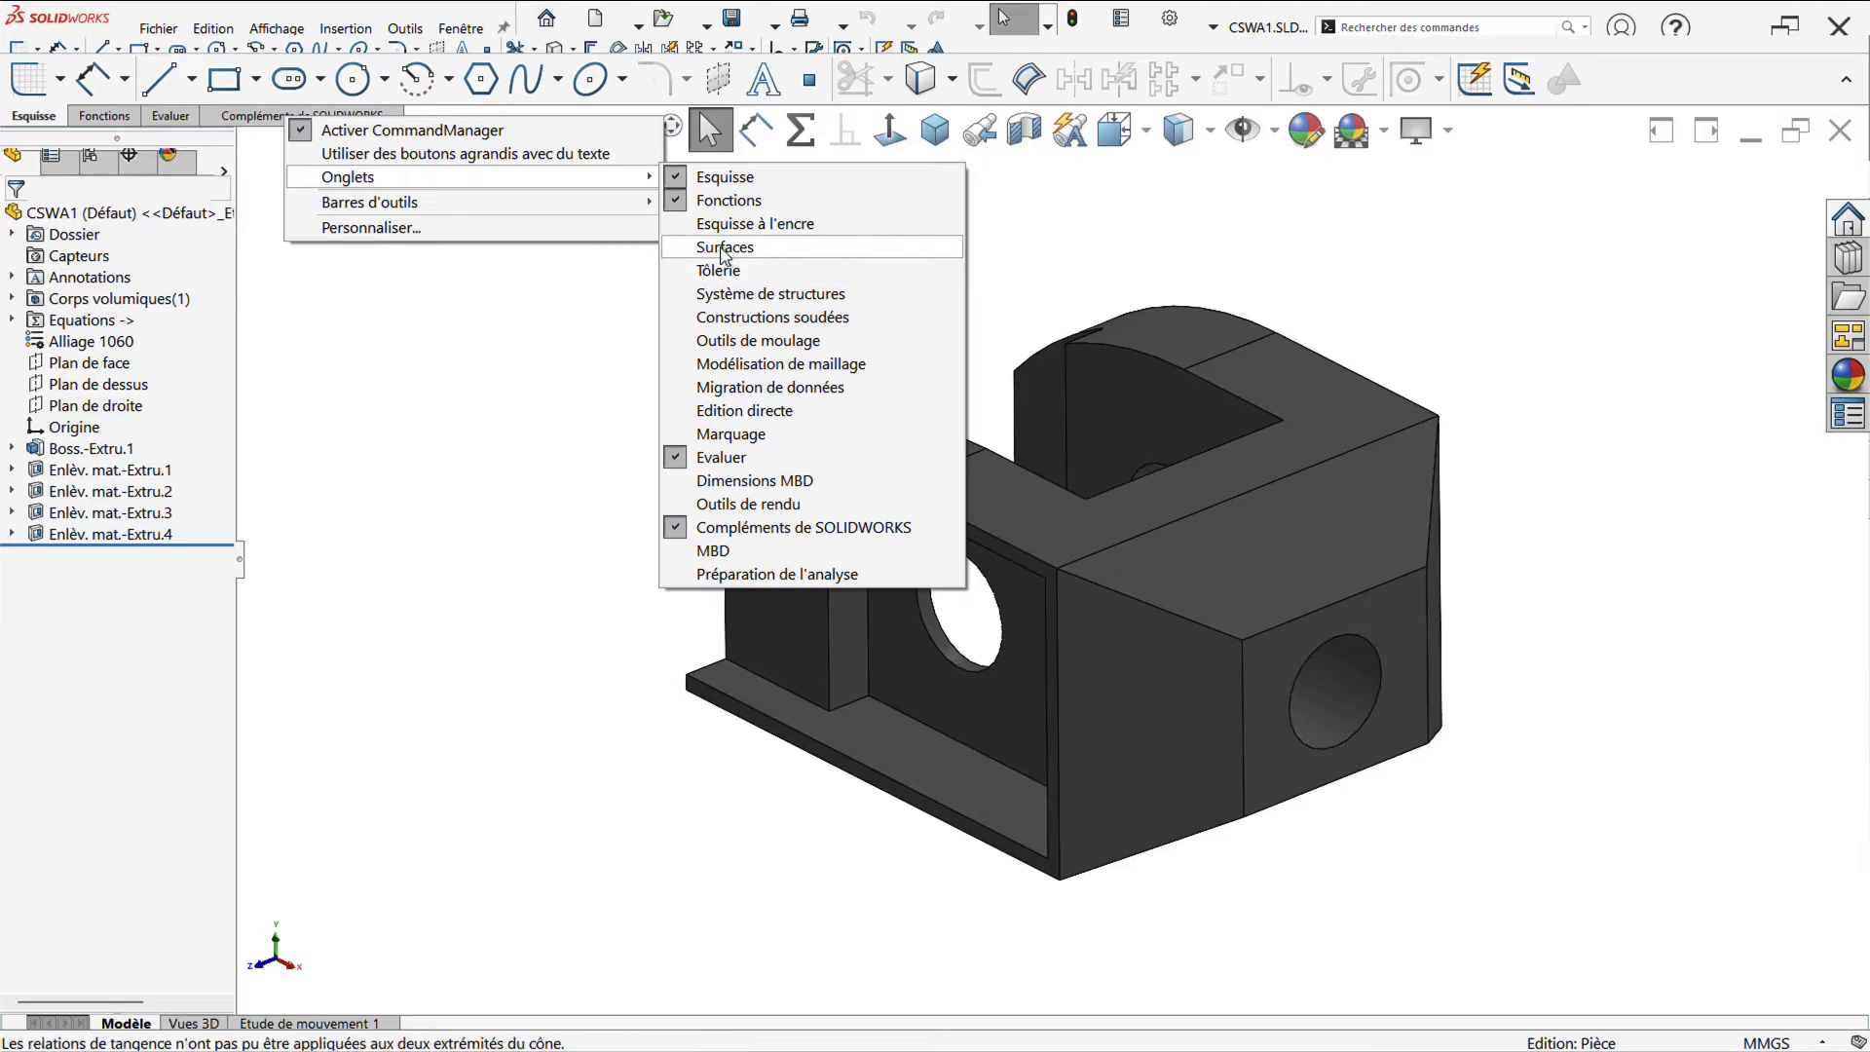
{"action": "left_click", "coordinate": [720, 251]}
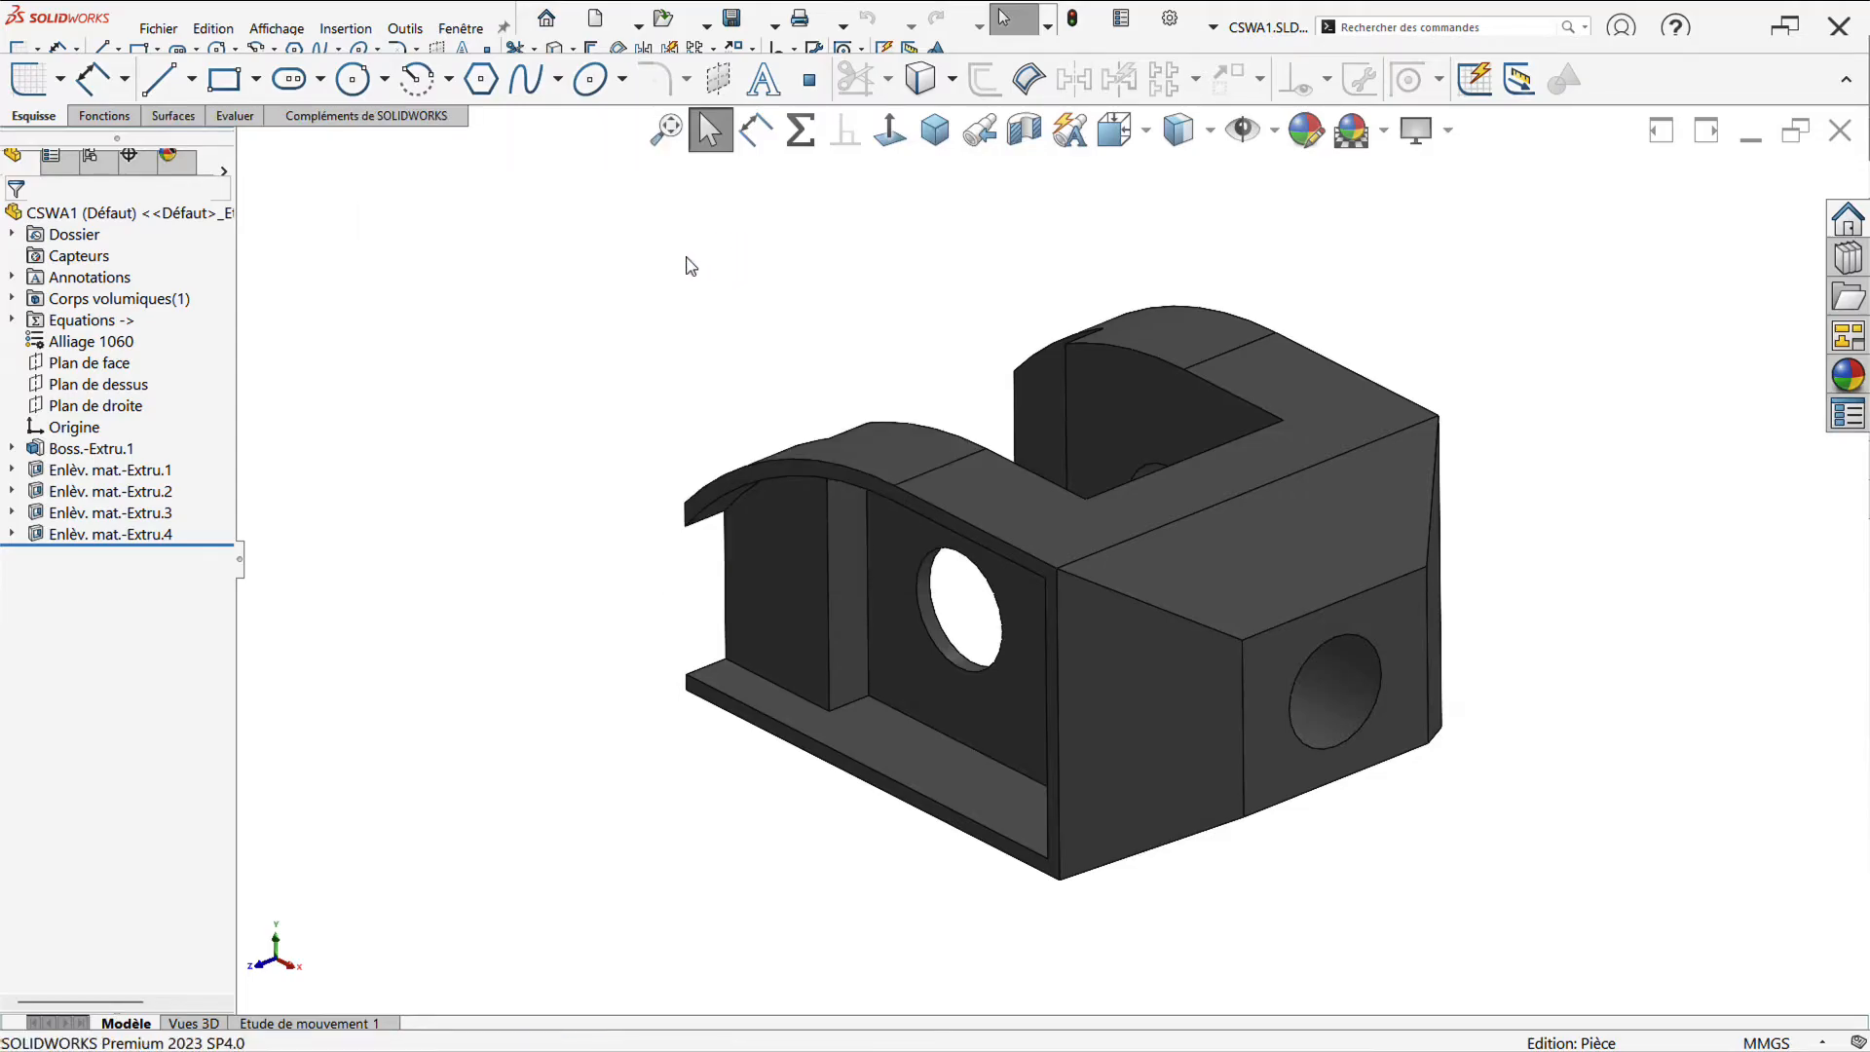
{"action": "left_click", "coordinate": [175, 117]}
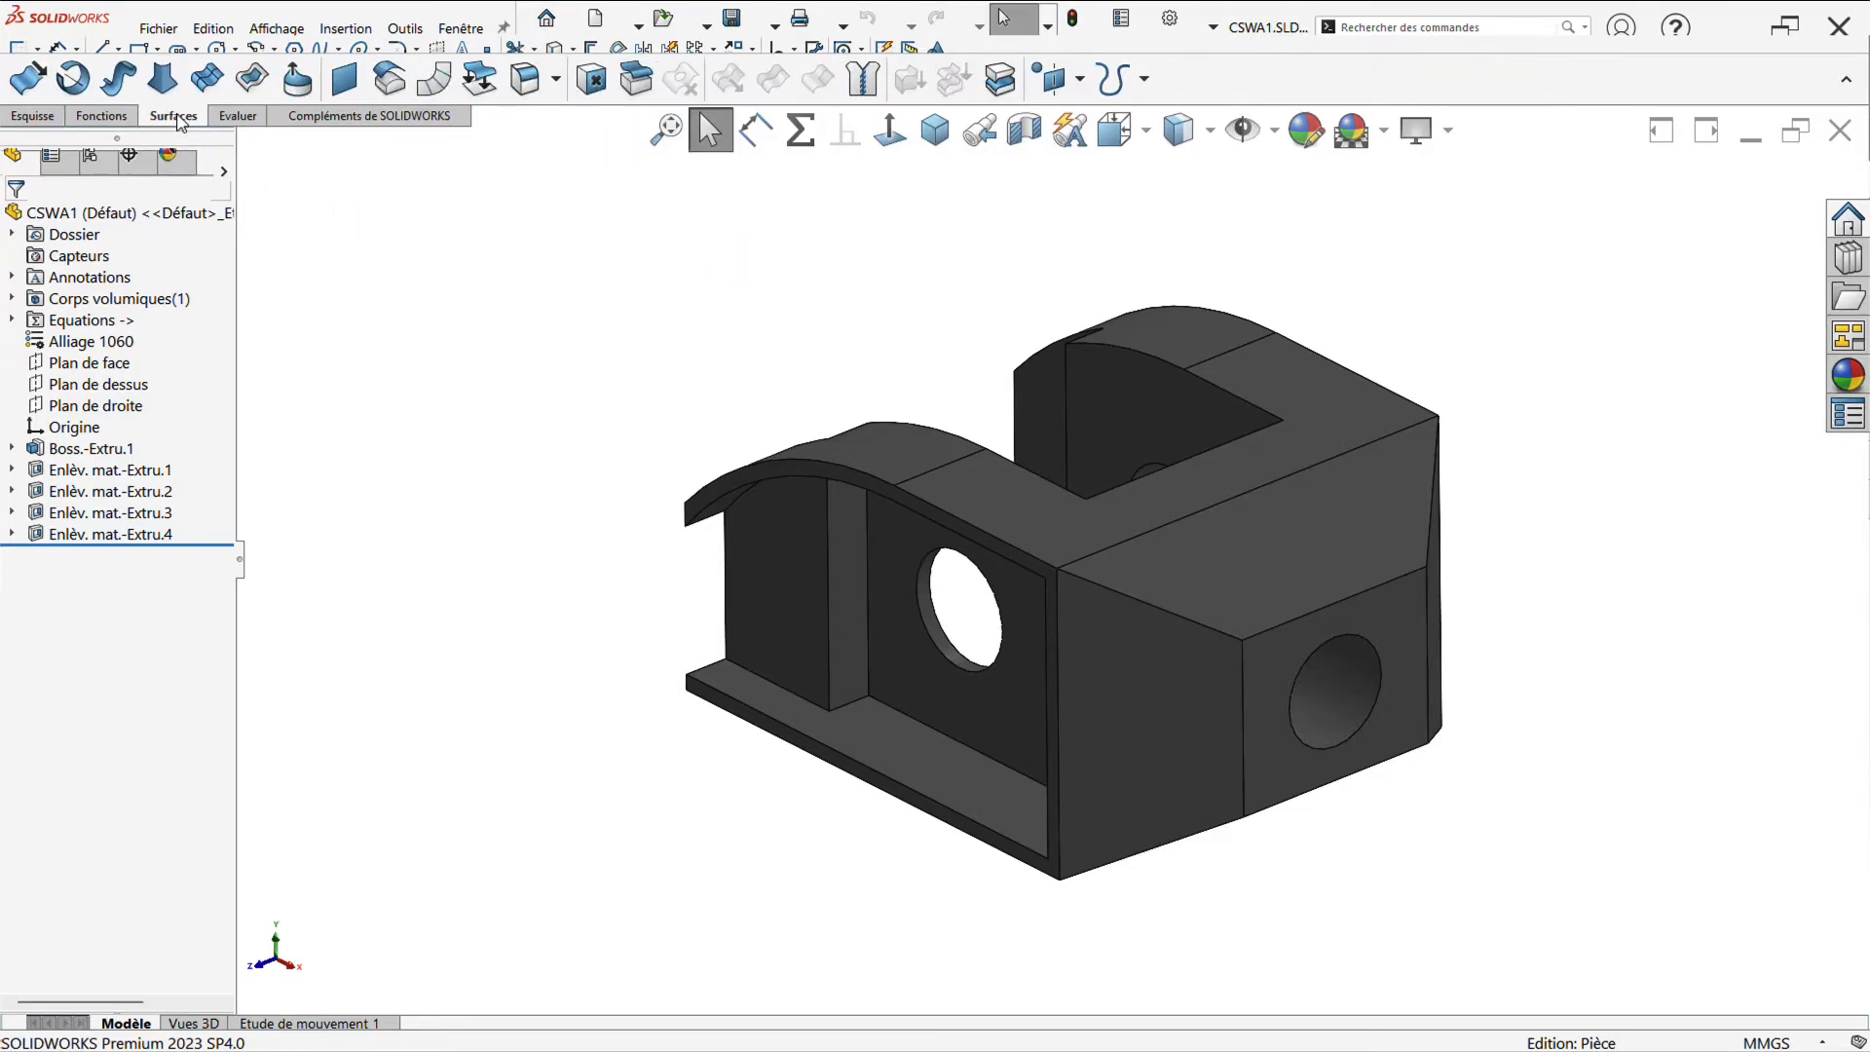
Remove the Compléments de SOLIDWORKS tab from the CommandManager
{"action": "left_click", "coordinate": [319, 119]}
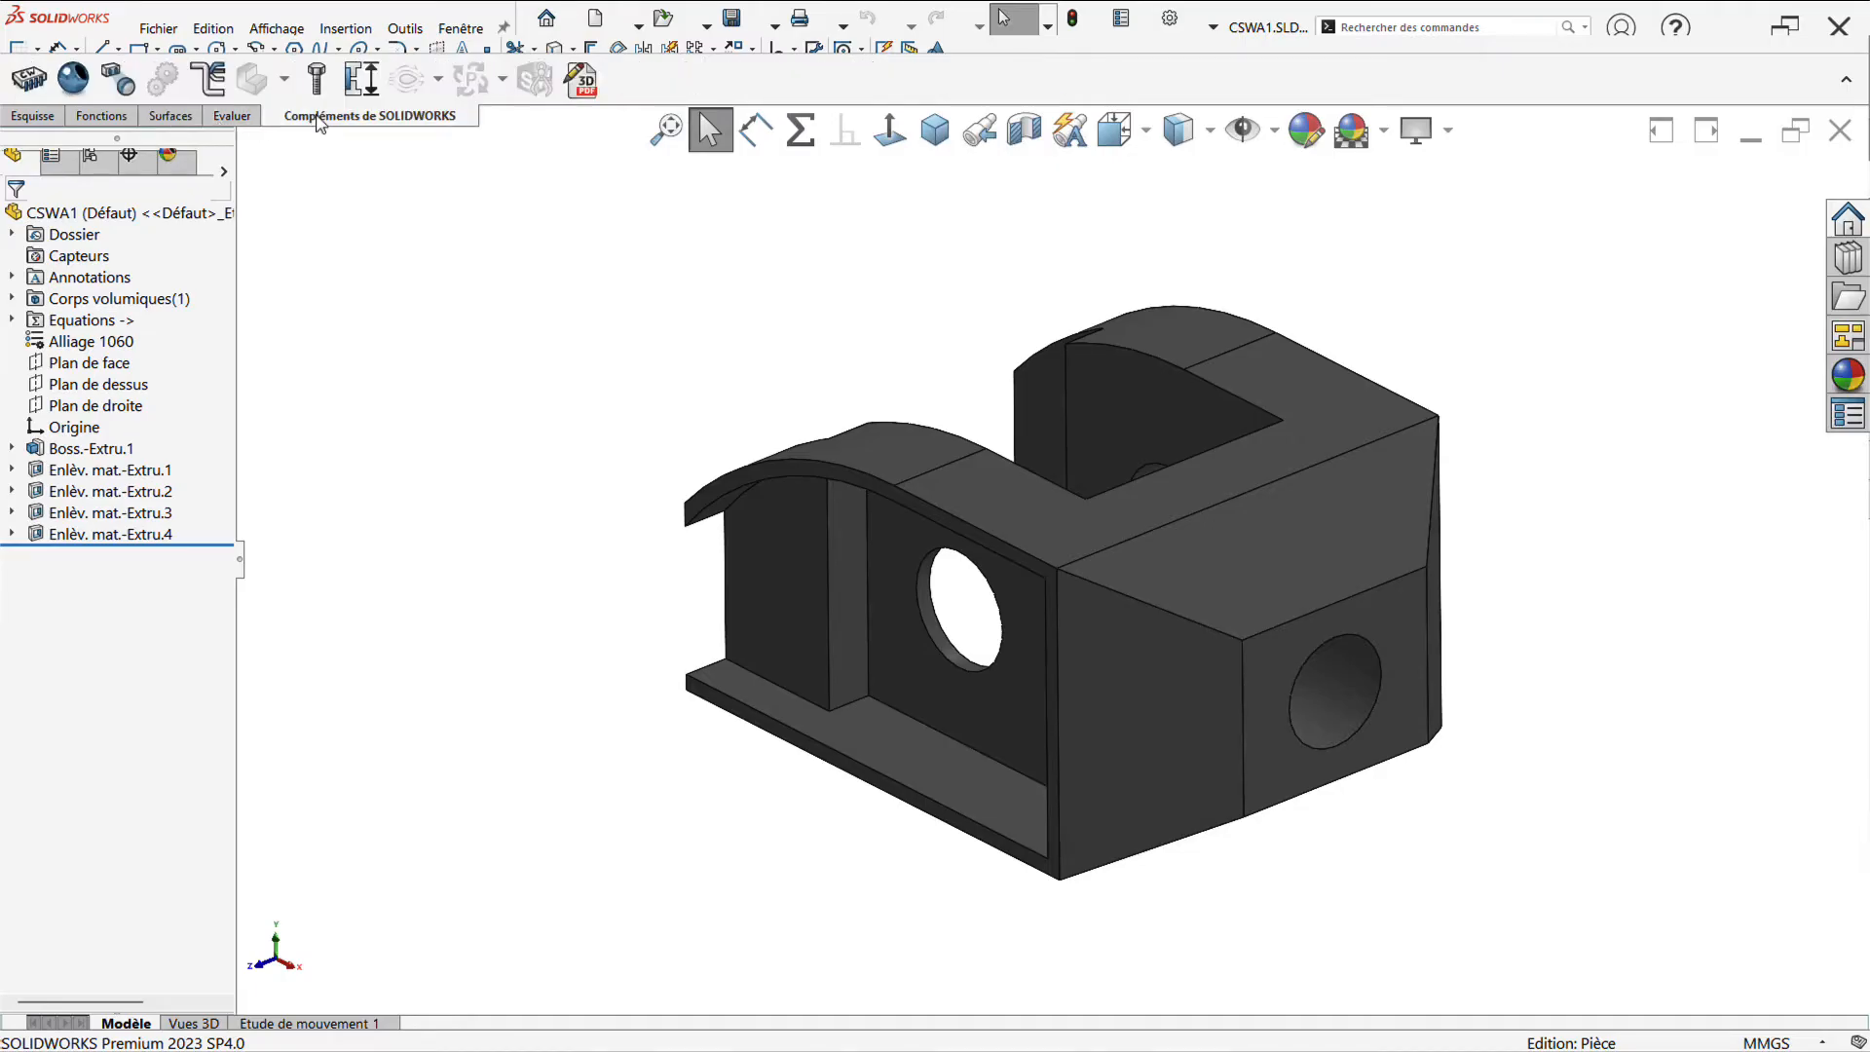
{"action": "right_click", "coordinate": [321, 121]}
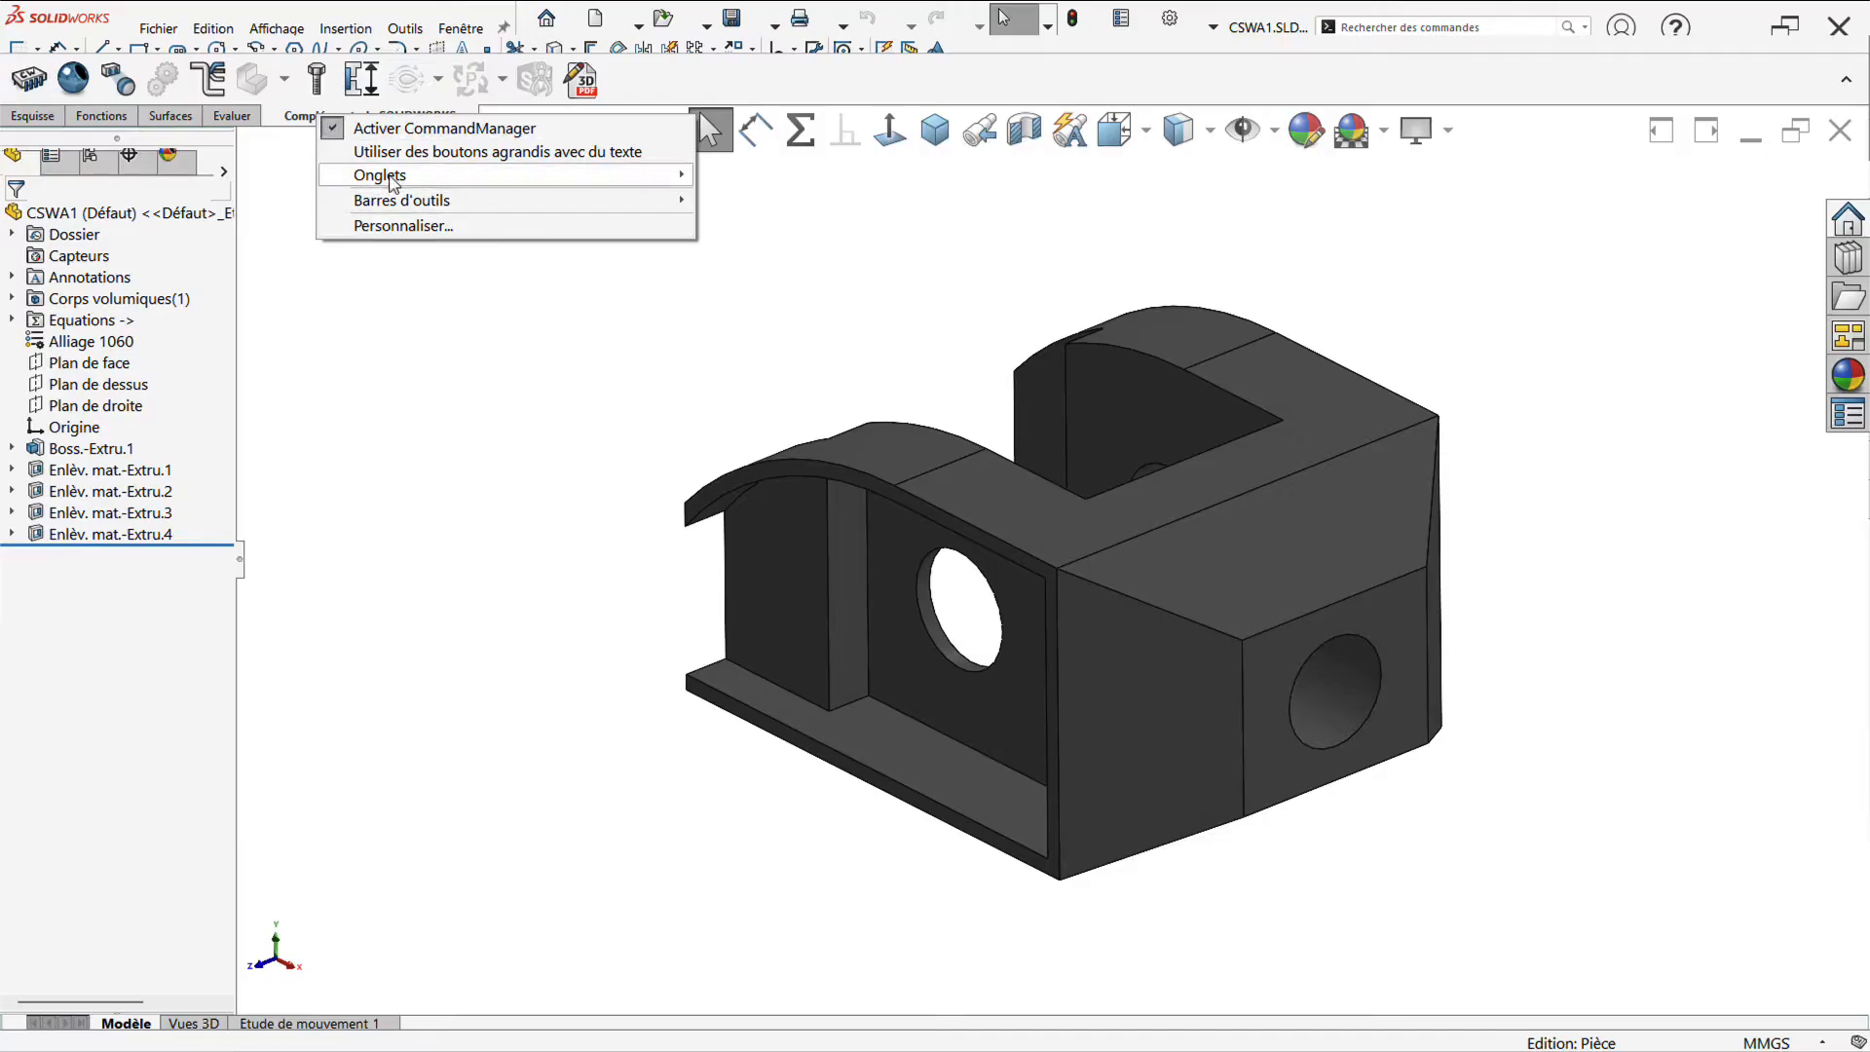
{"action": "mouse_move", "coordinate": [390, 176]}
{"action": "left_click", "coordinate": [733, 525]}
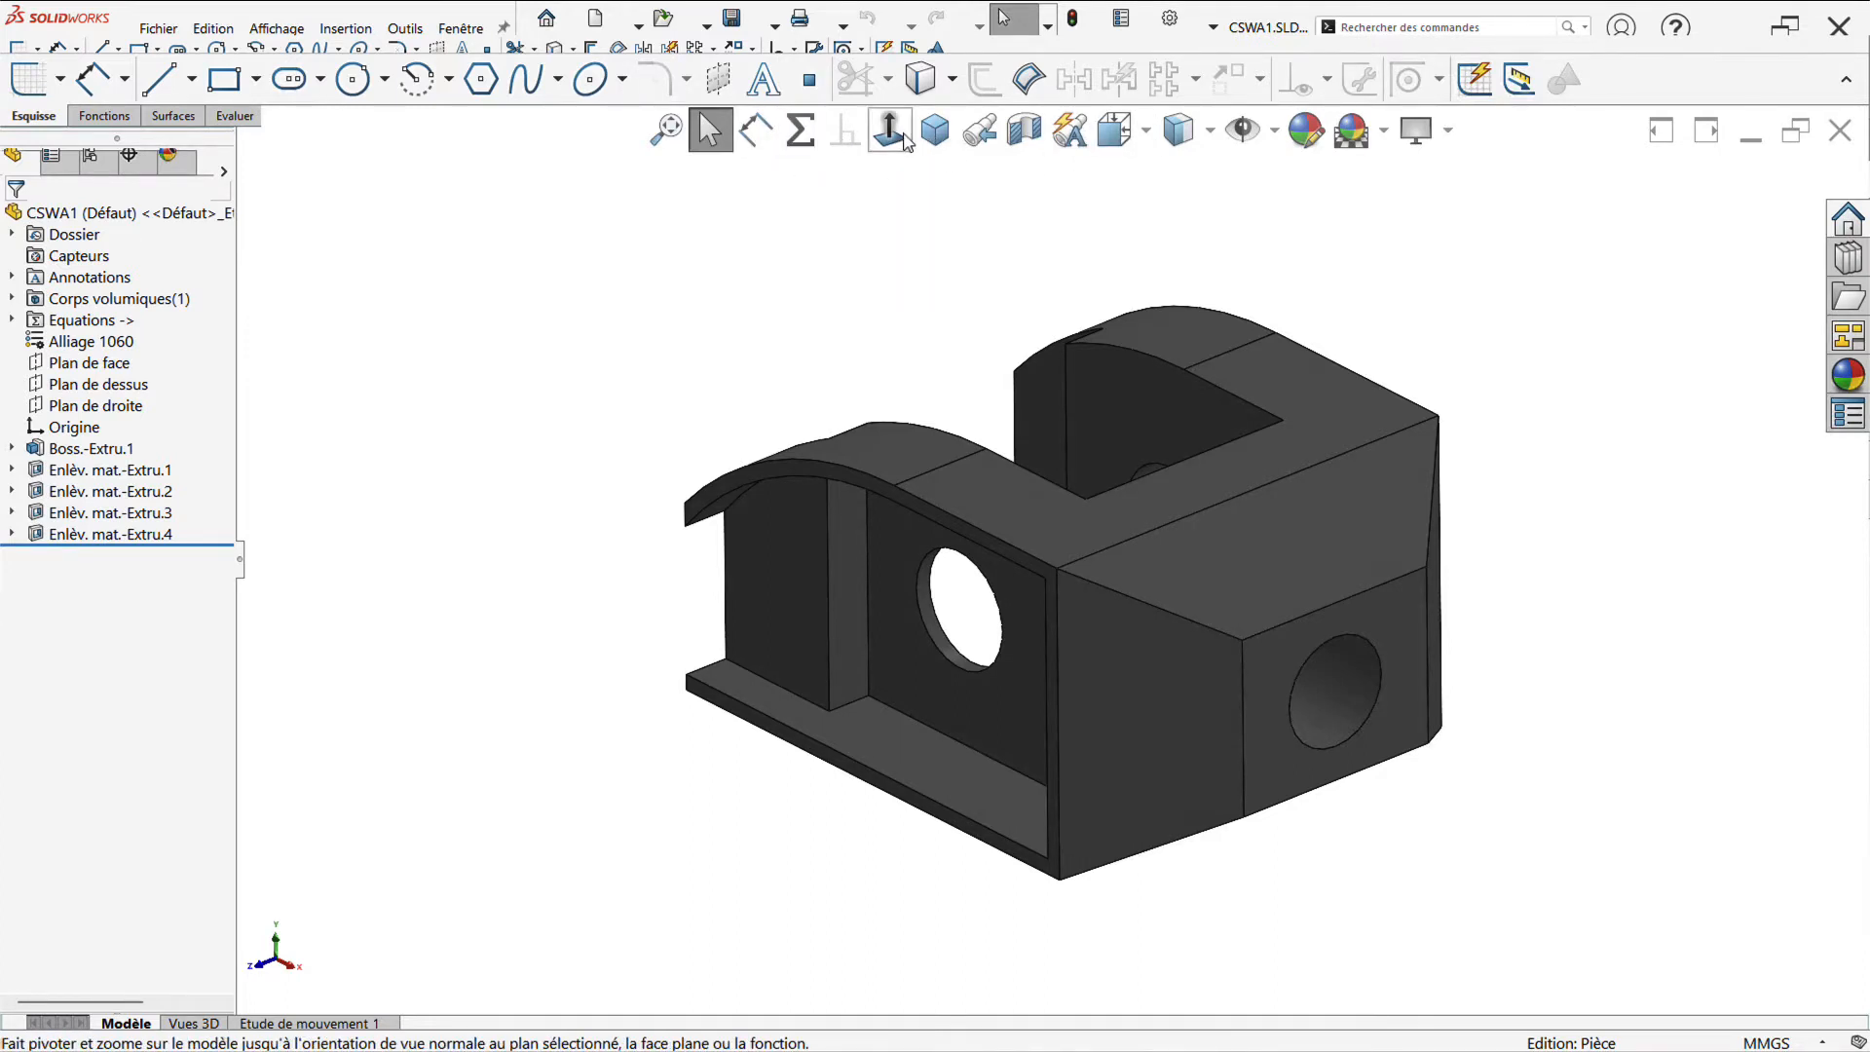
Search the customizable commands for "relat" to find the relation tools
{"action": "left_click", "coordinate": [1146, 136]}
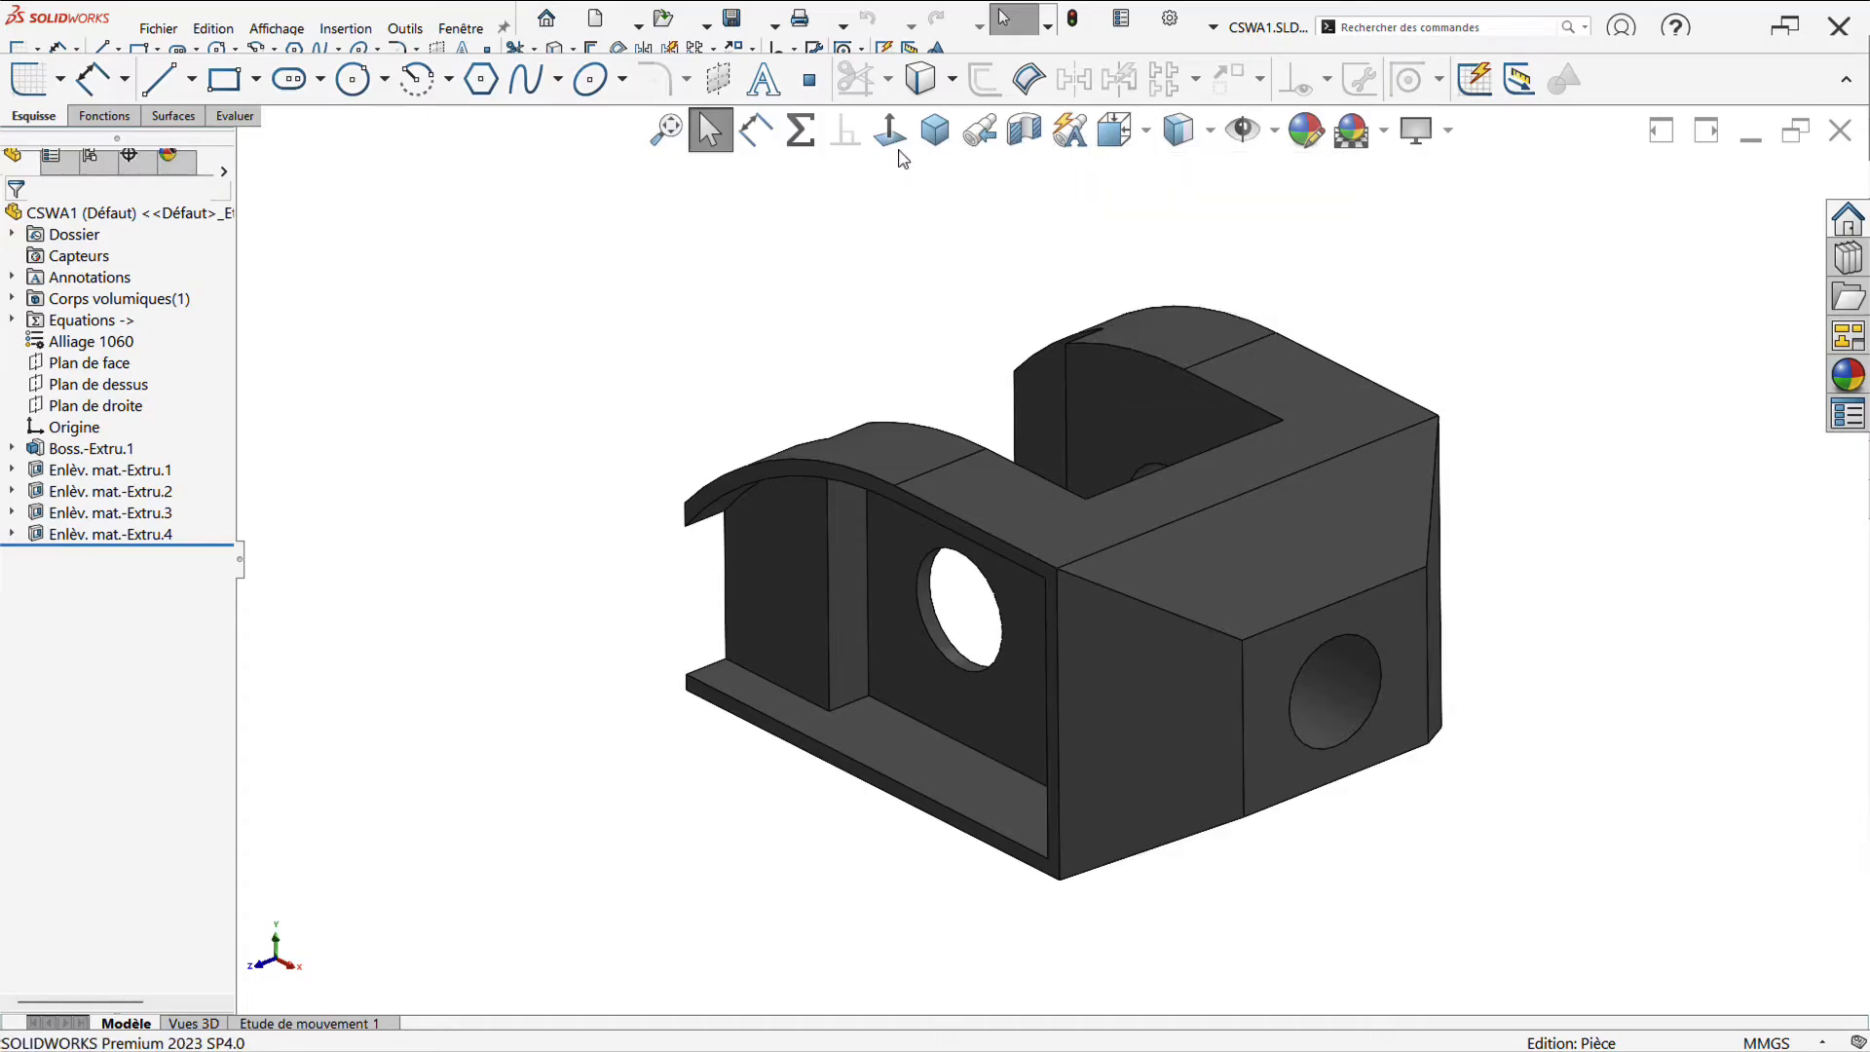
{"action": "right_click", "coordinate": [883, 137]}
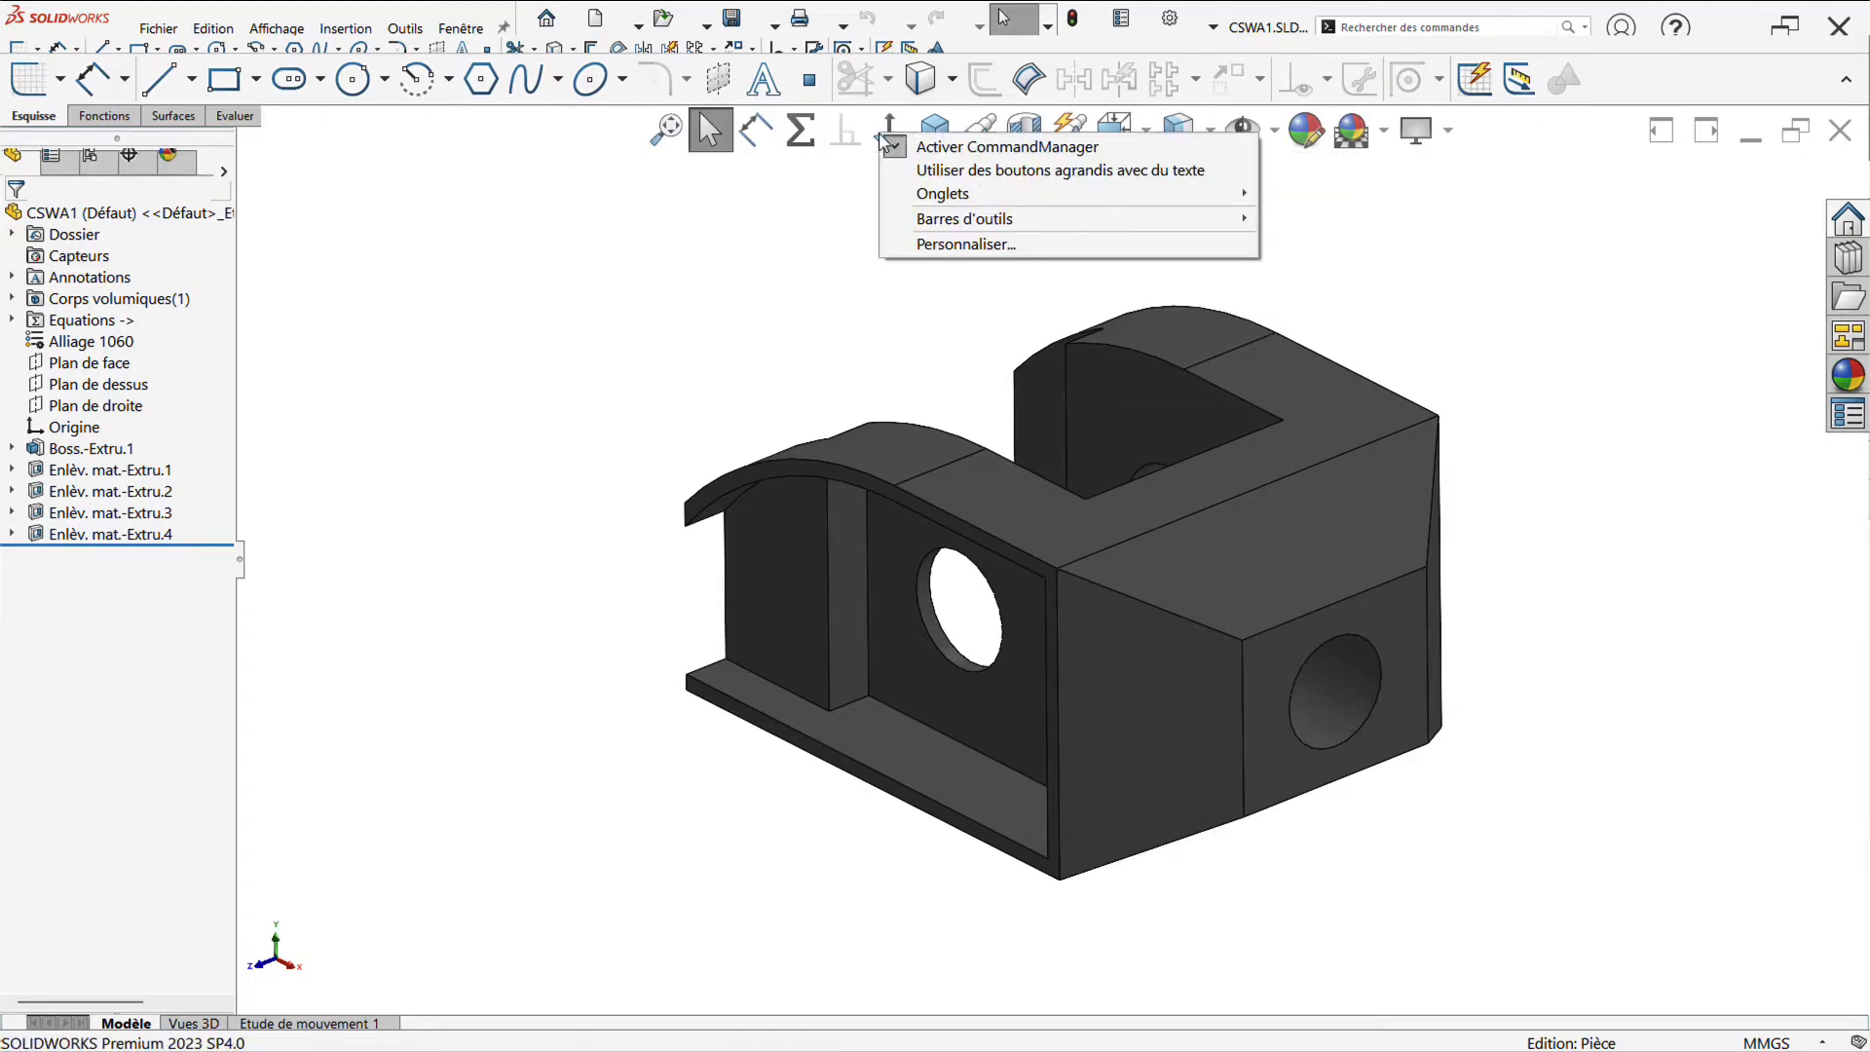
{"action": "left_click", "coordinate": [959, 243]}
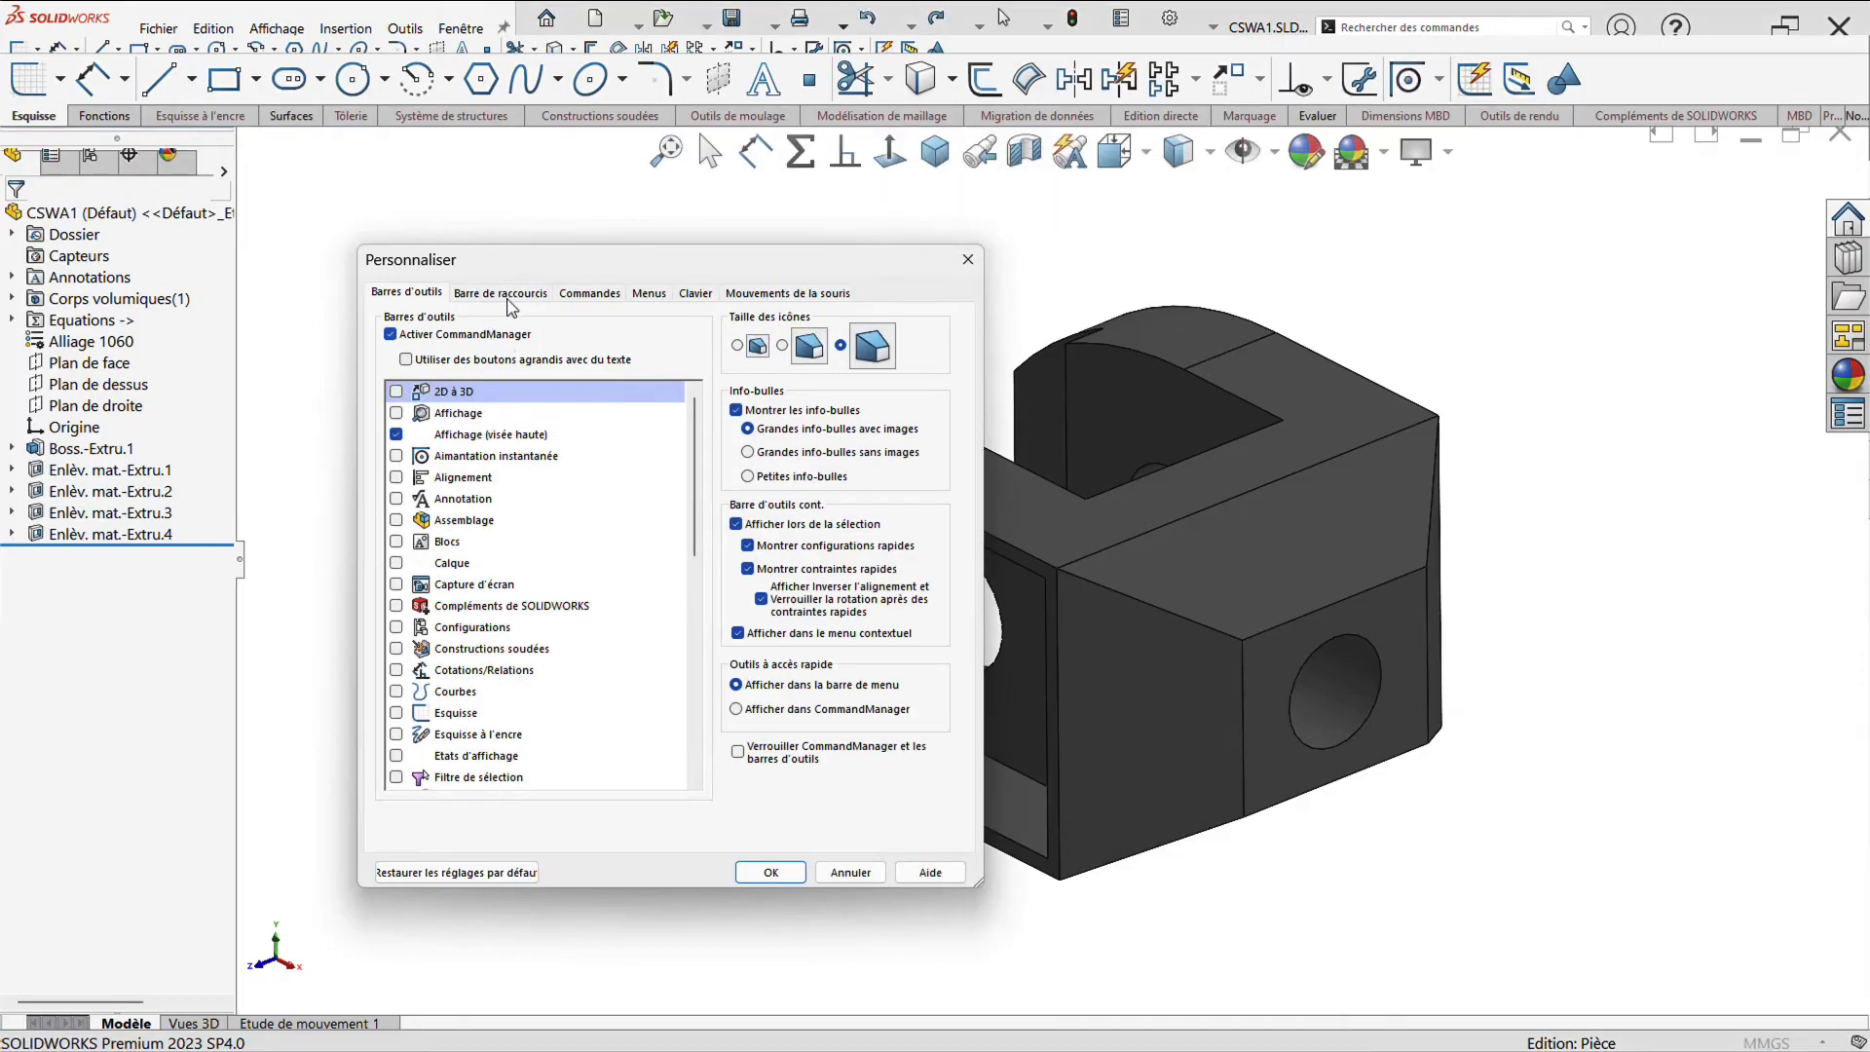
{"action": "left_click", "coordinate": [587, 294]}
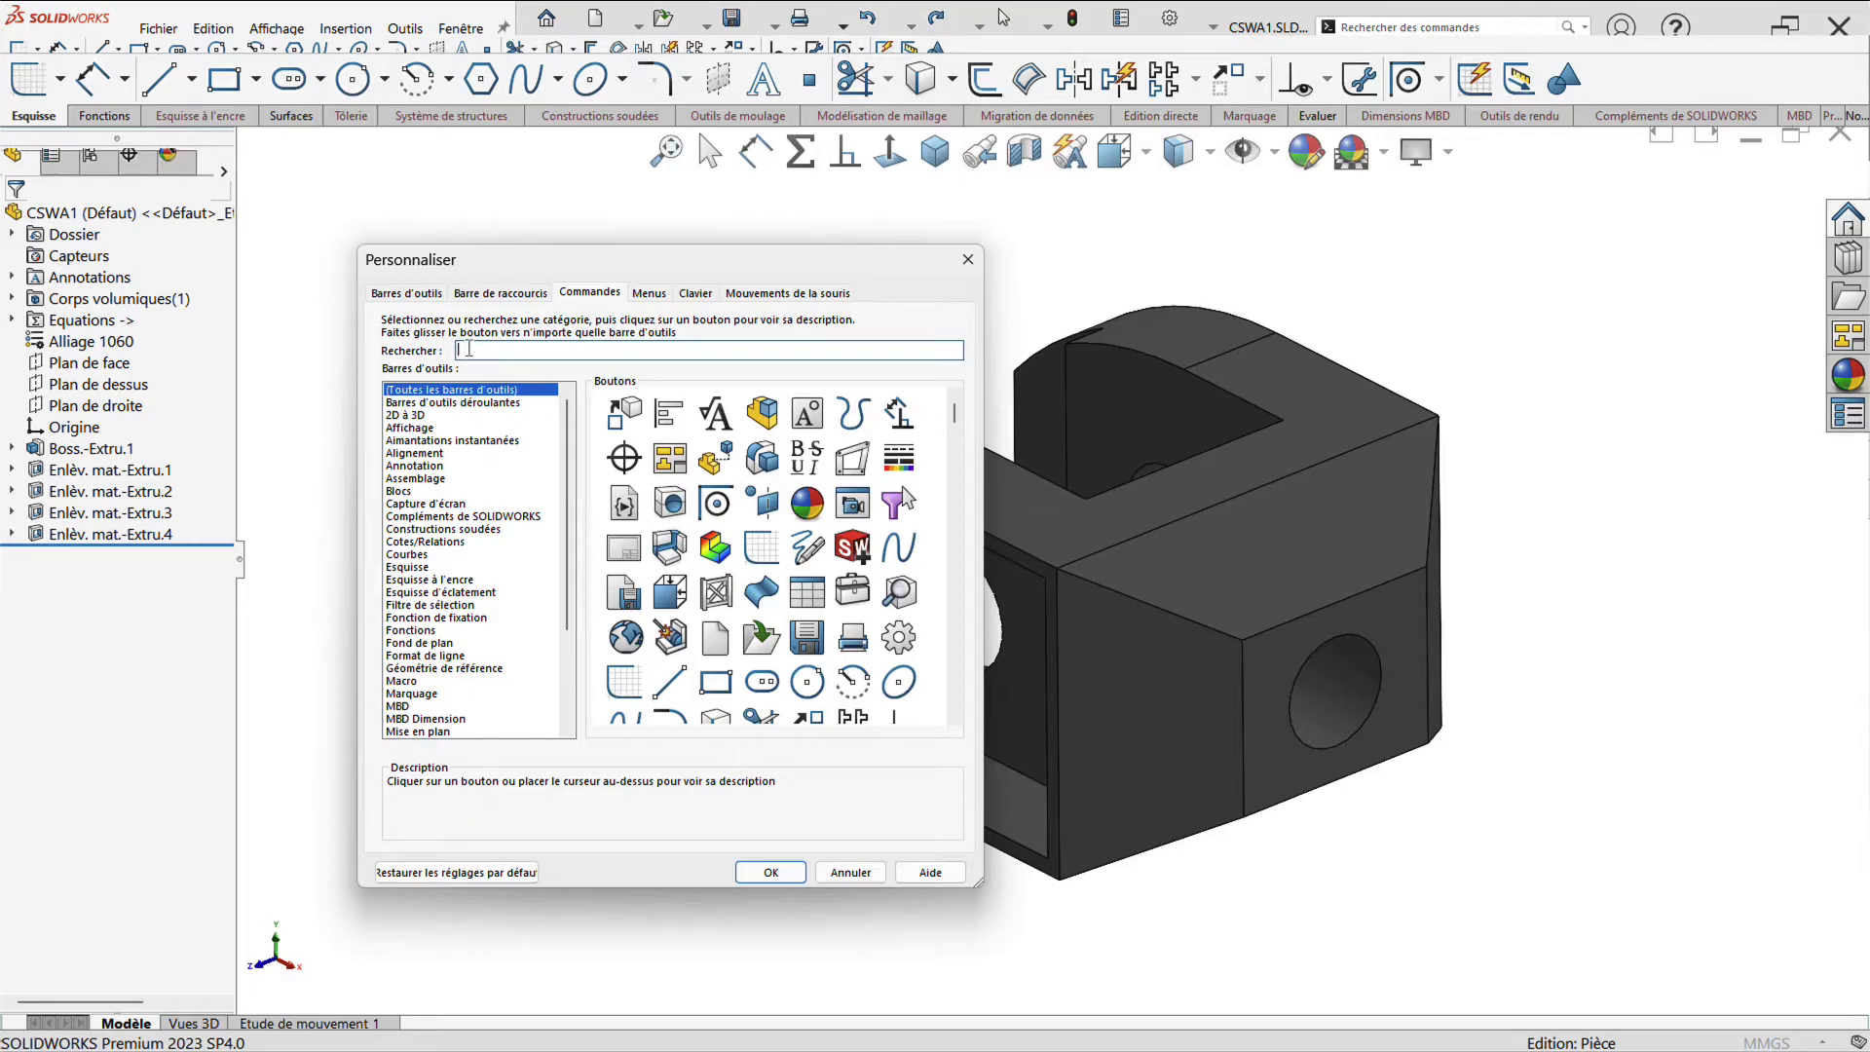
{"action": "type", "text": "rep"}
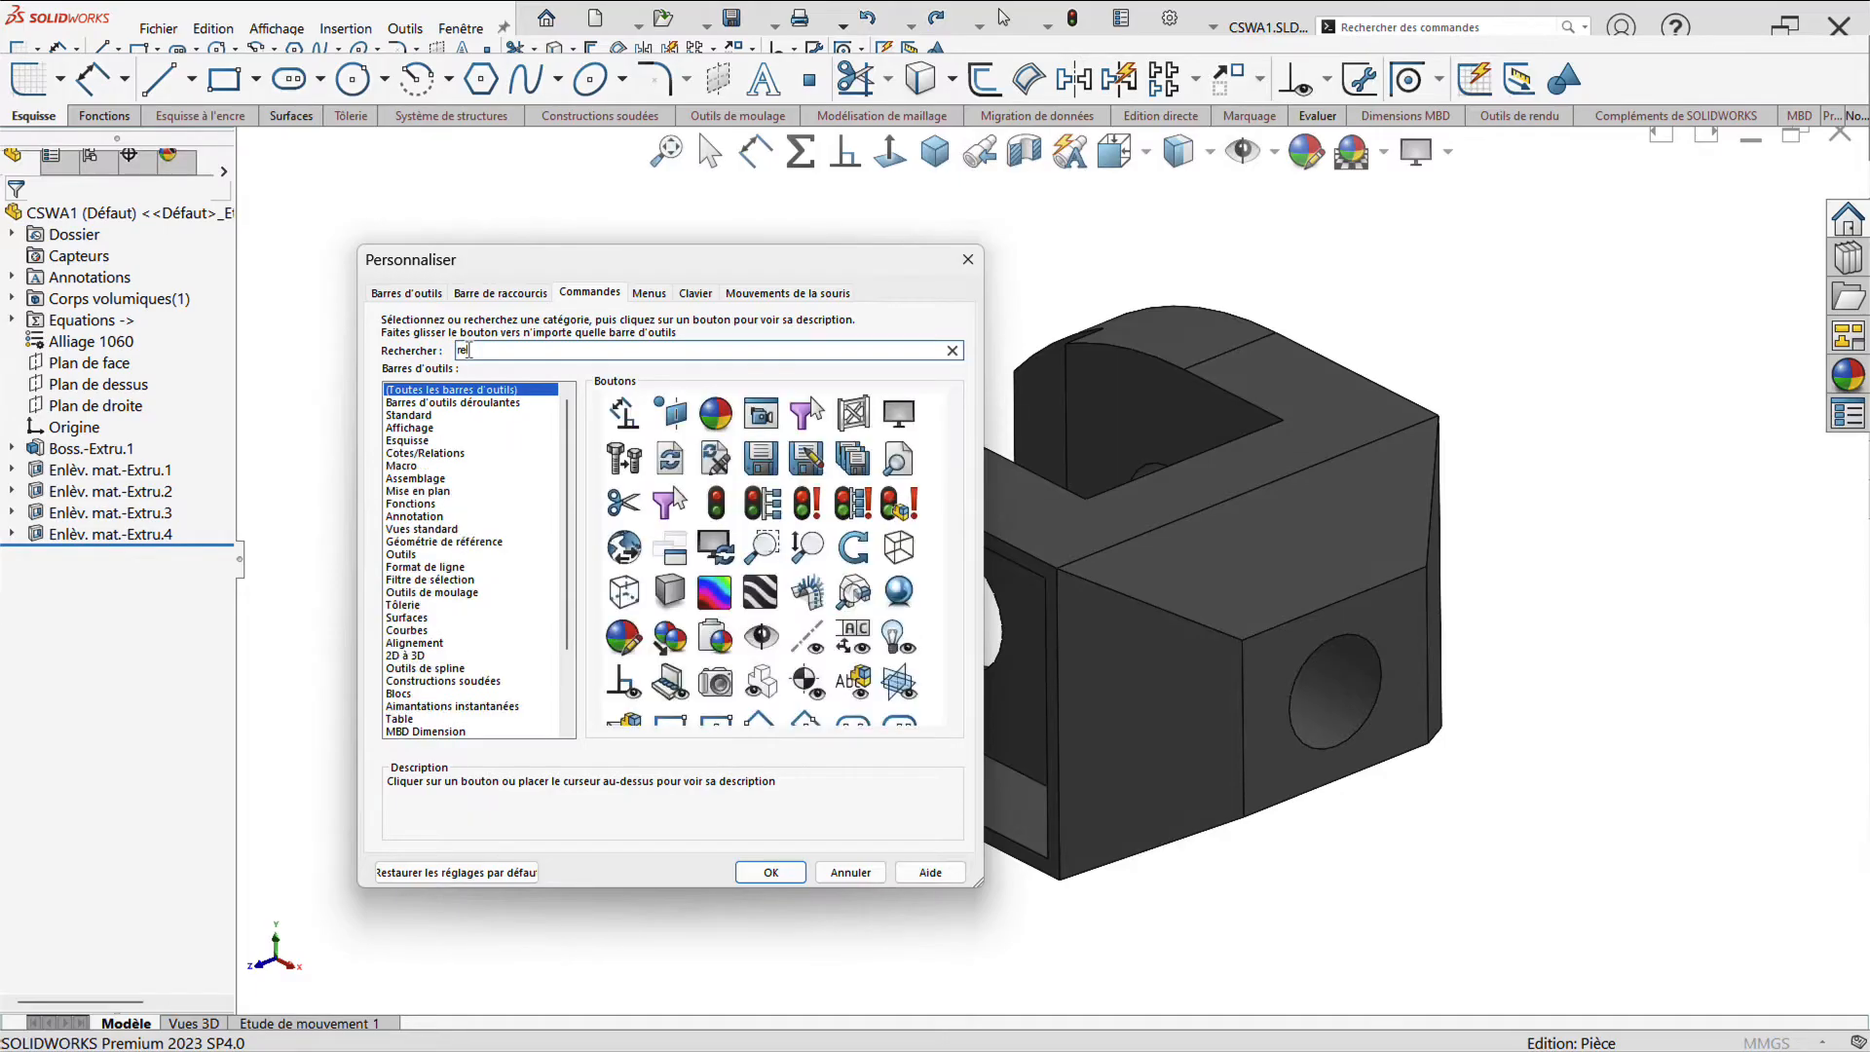
{"action": "type", "text": "è"}
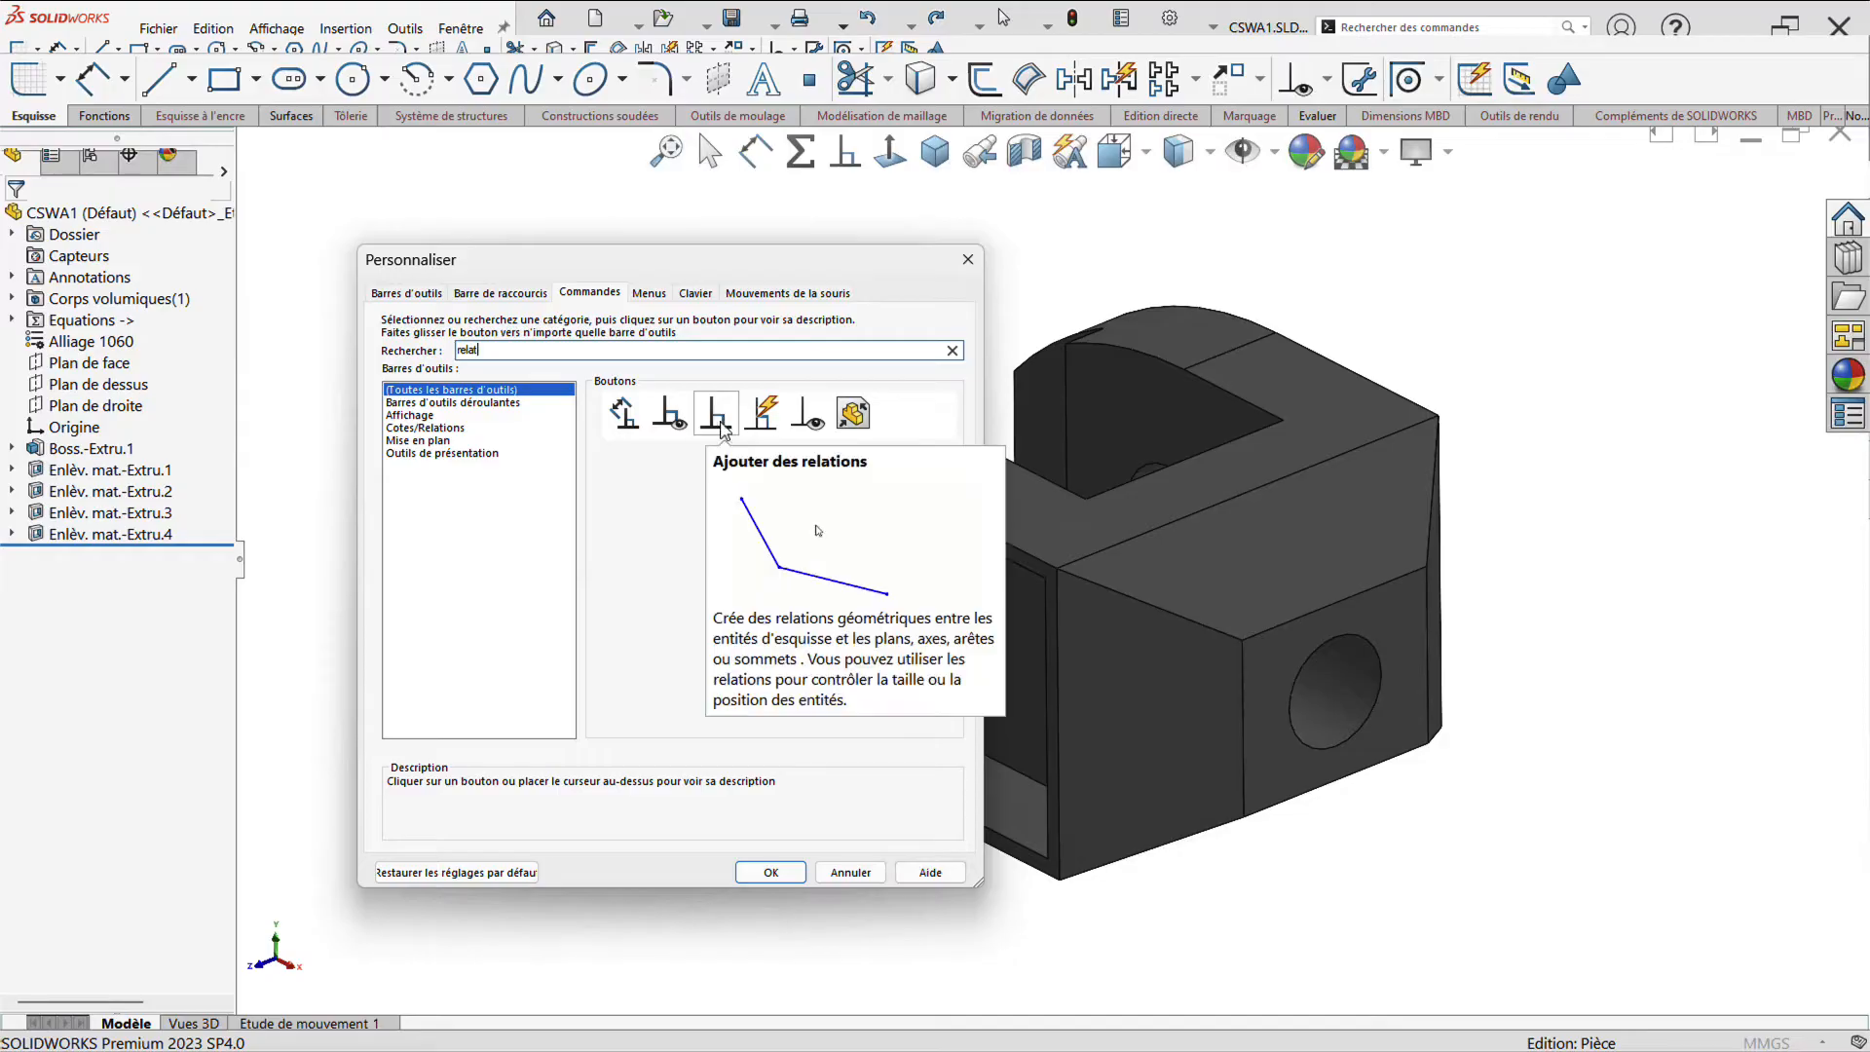
Try adding Ajouter des relations to the heads-up view toolbar and removing its duplicate, and cancel the customization
{"action": "left_click_drag", "start_coordinate": [716, 429], "coordinate": [866, 152]}
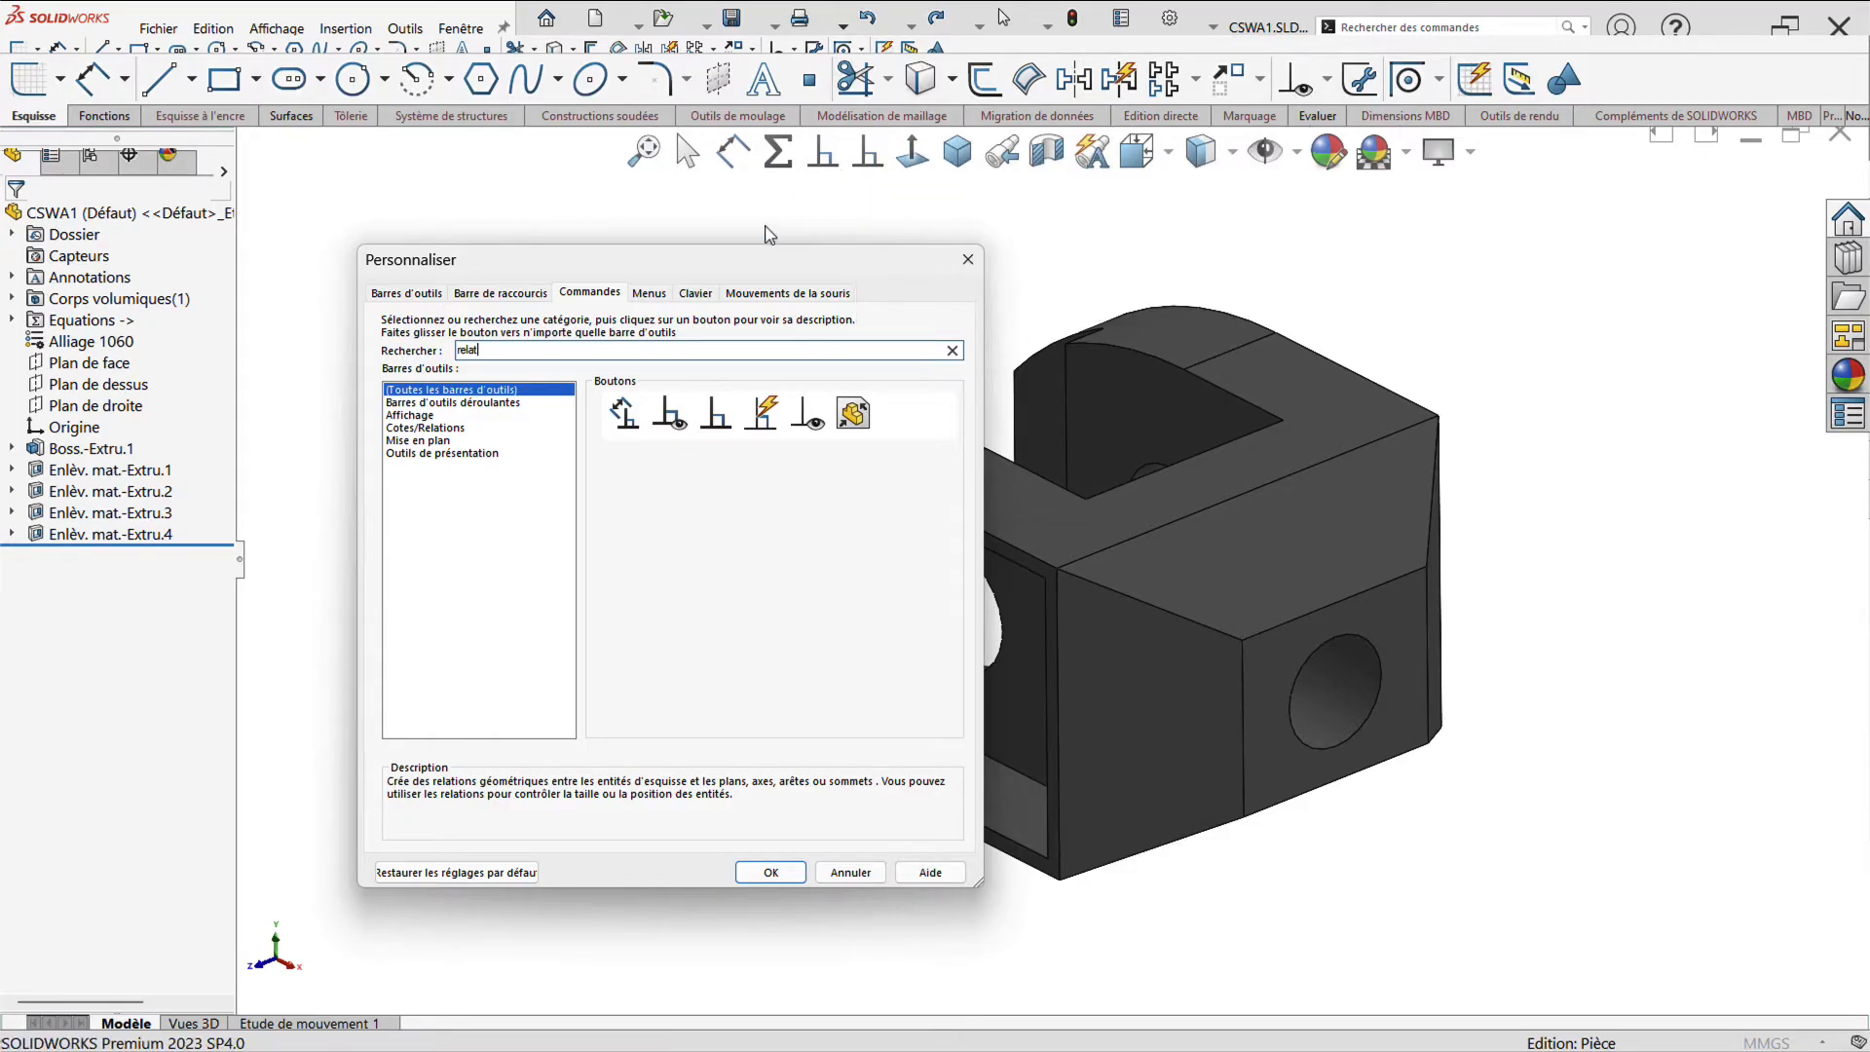
{"action": "left_click_drag", "start_coordinate": [823, 153], "coordinate": [406, 198]}
{"action": "left_click", "coordinate": [850, 872]}
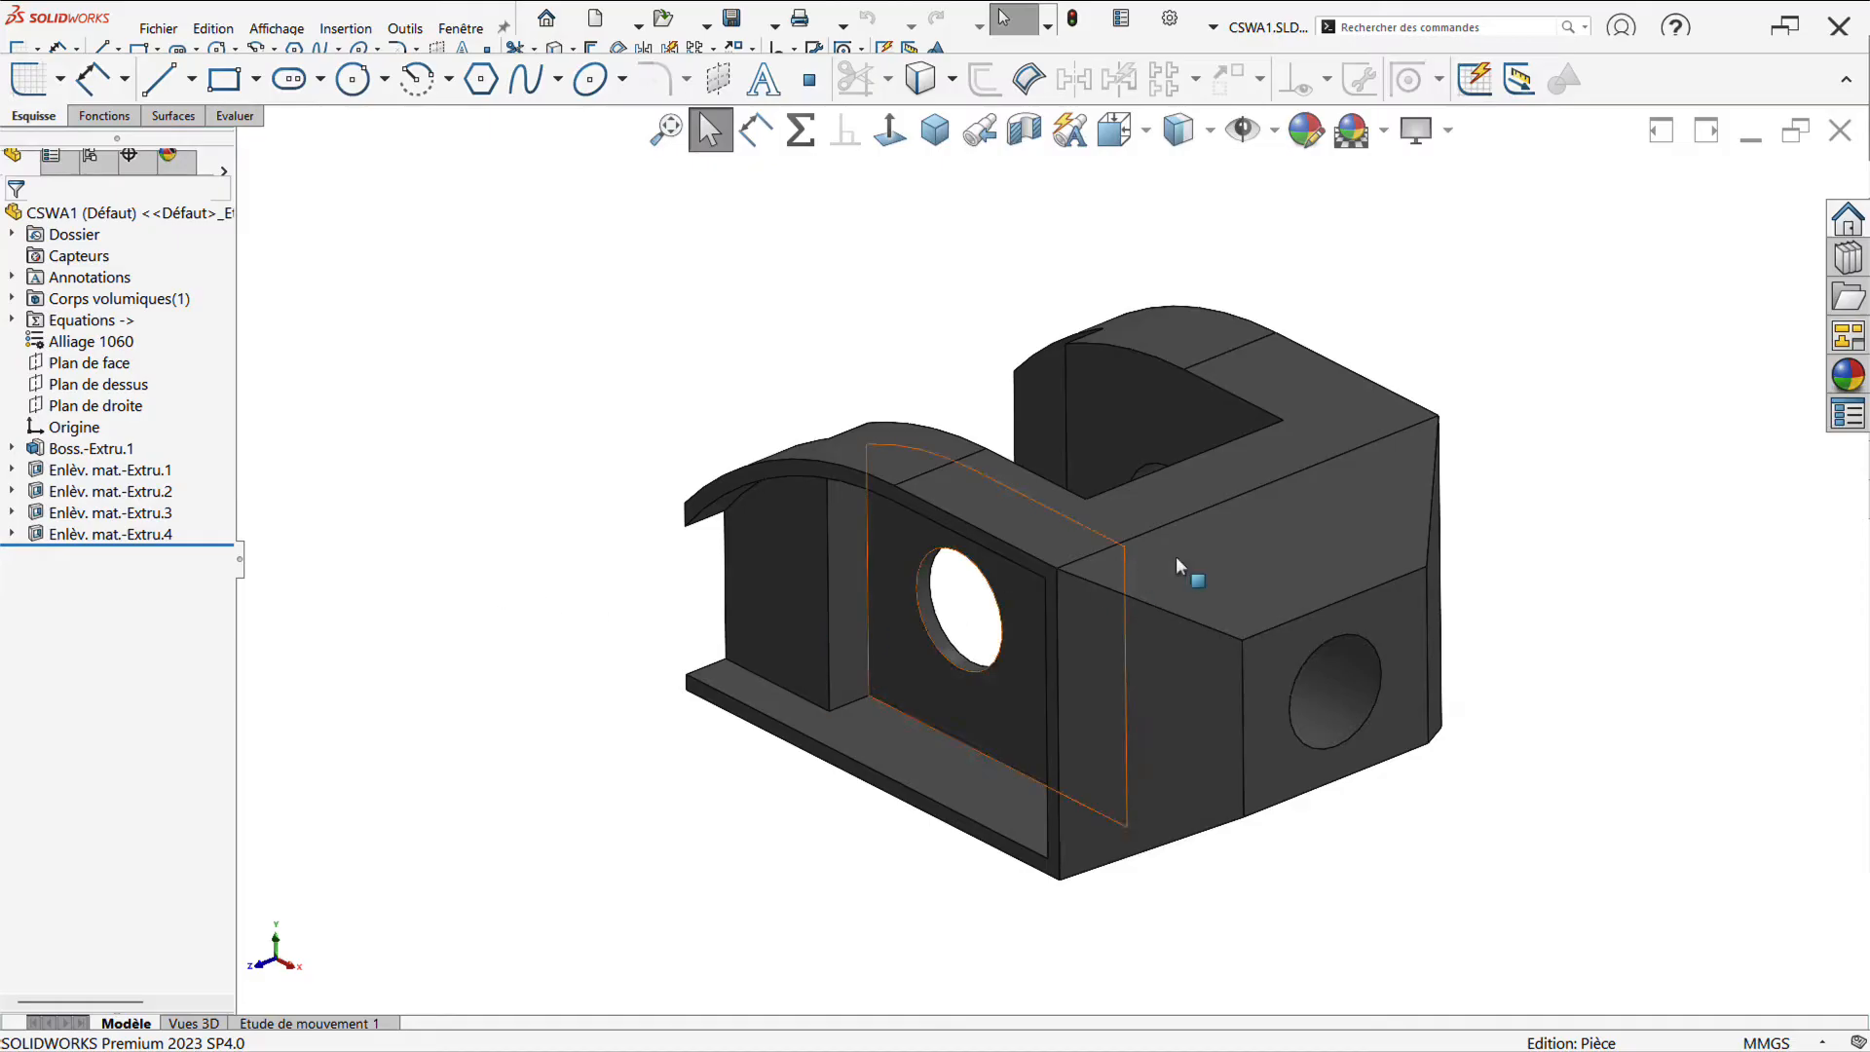
Examine the context toolbar commands offered for the cut features in the feature tree and for Esquisse3 under Enlèv. mat.-Extru.2
{"action": "left_click", "coordinate": [1279, 548]}
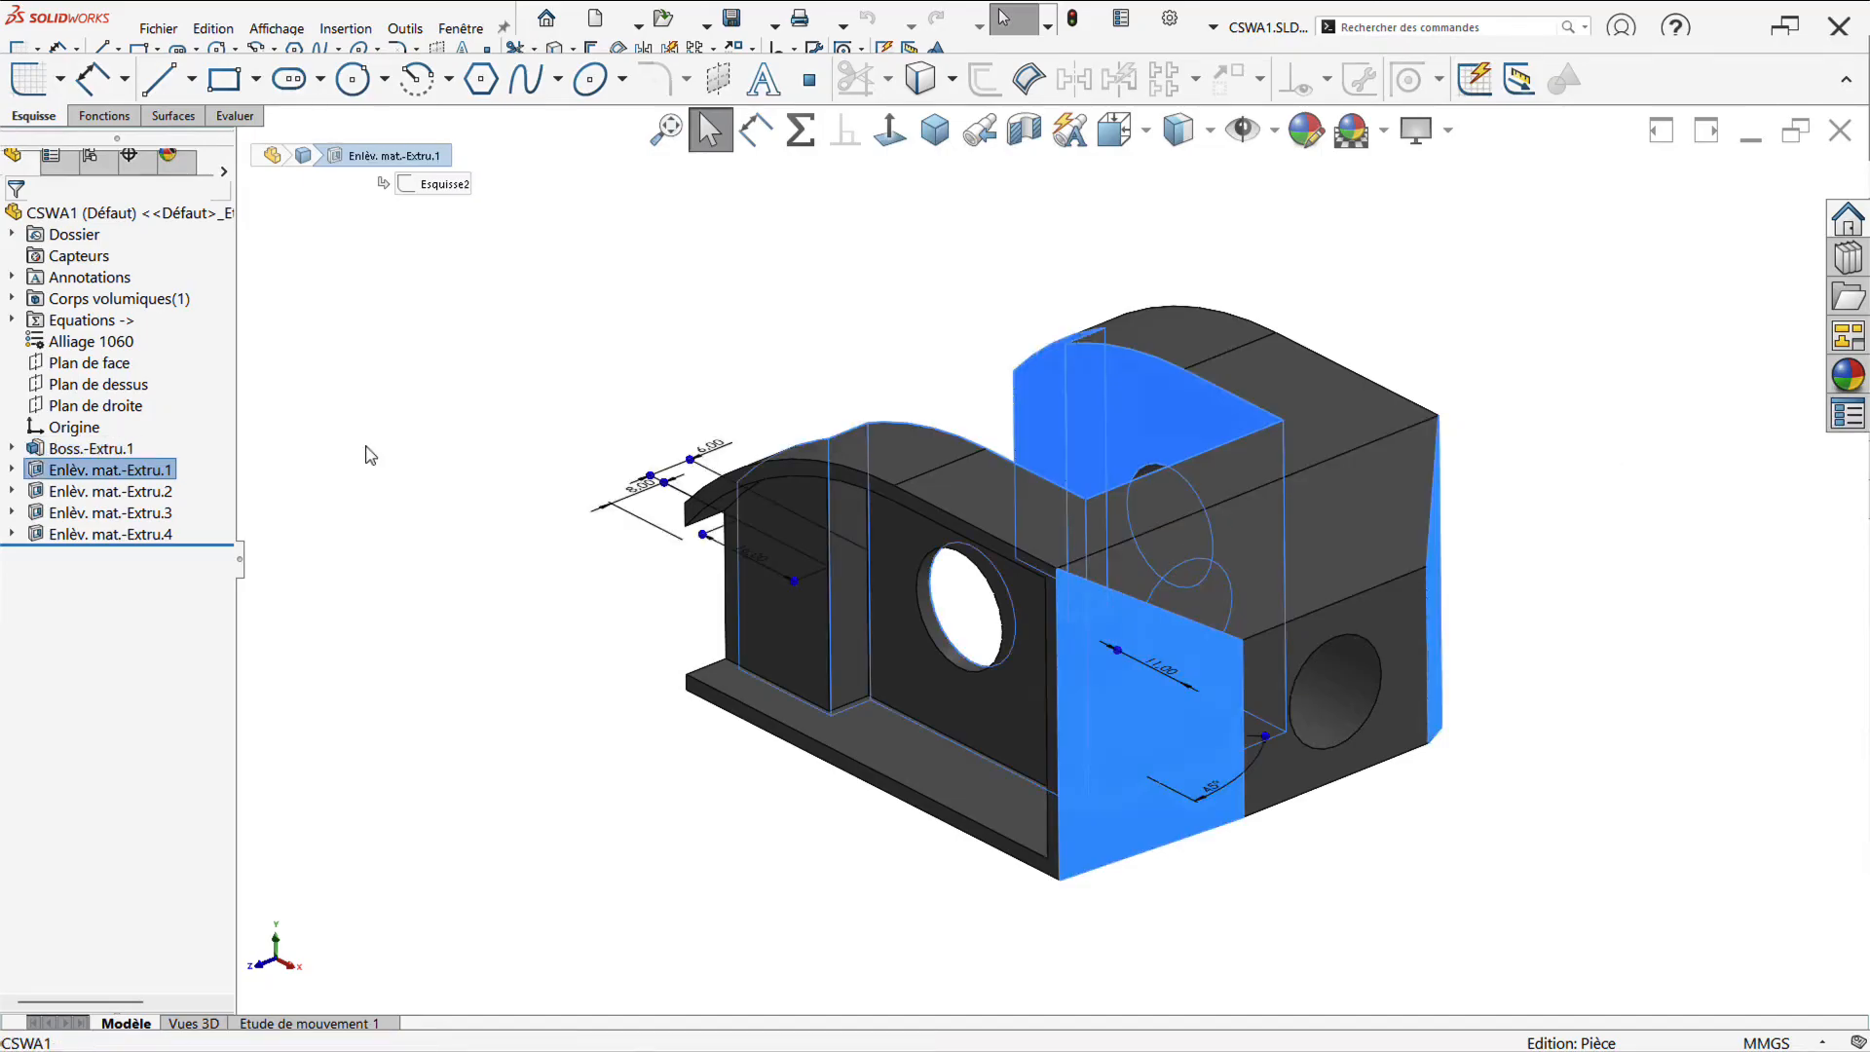
{"action": "left_click", "coordinate": [371, 455]}
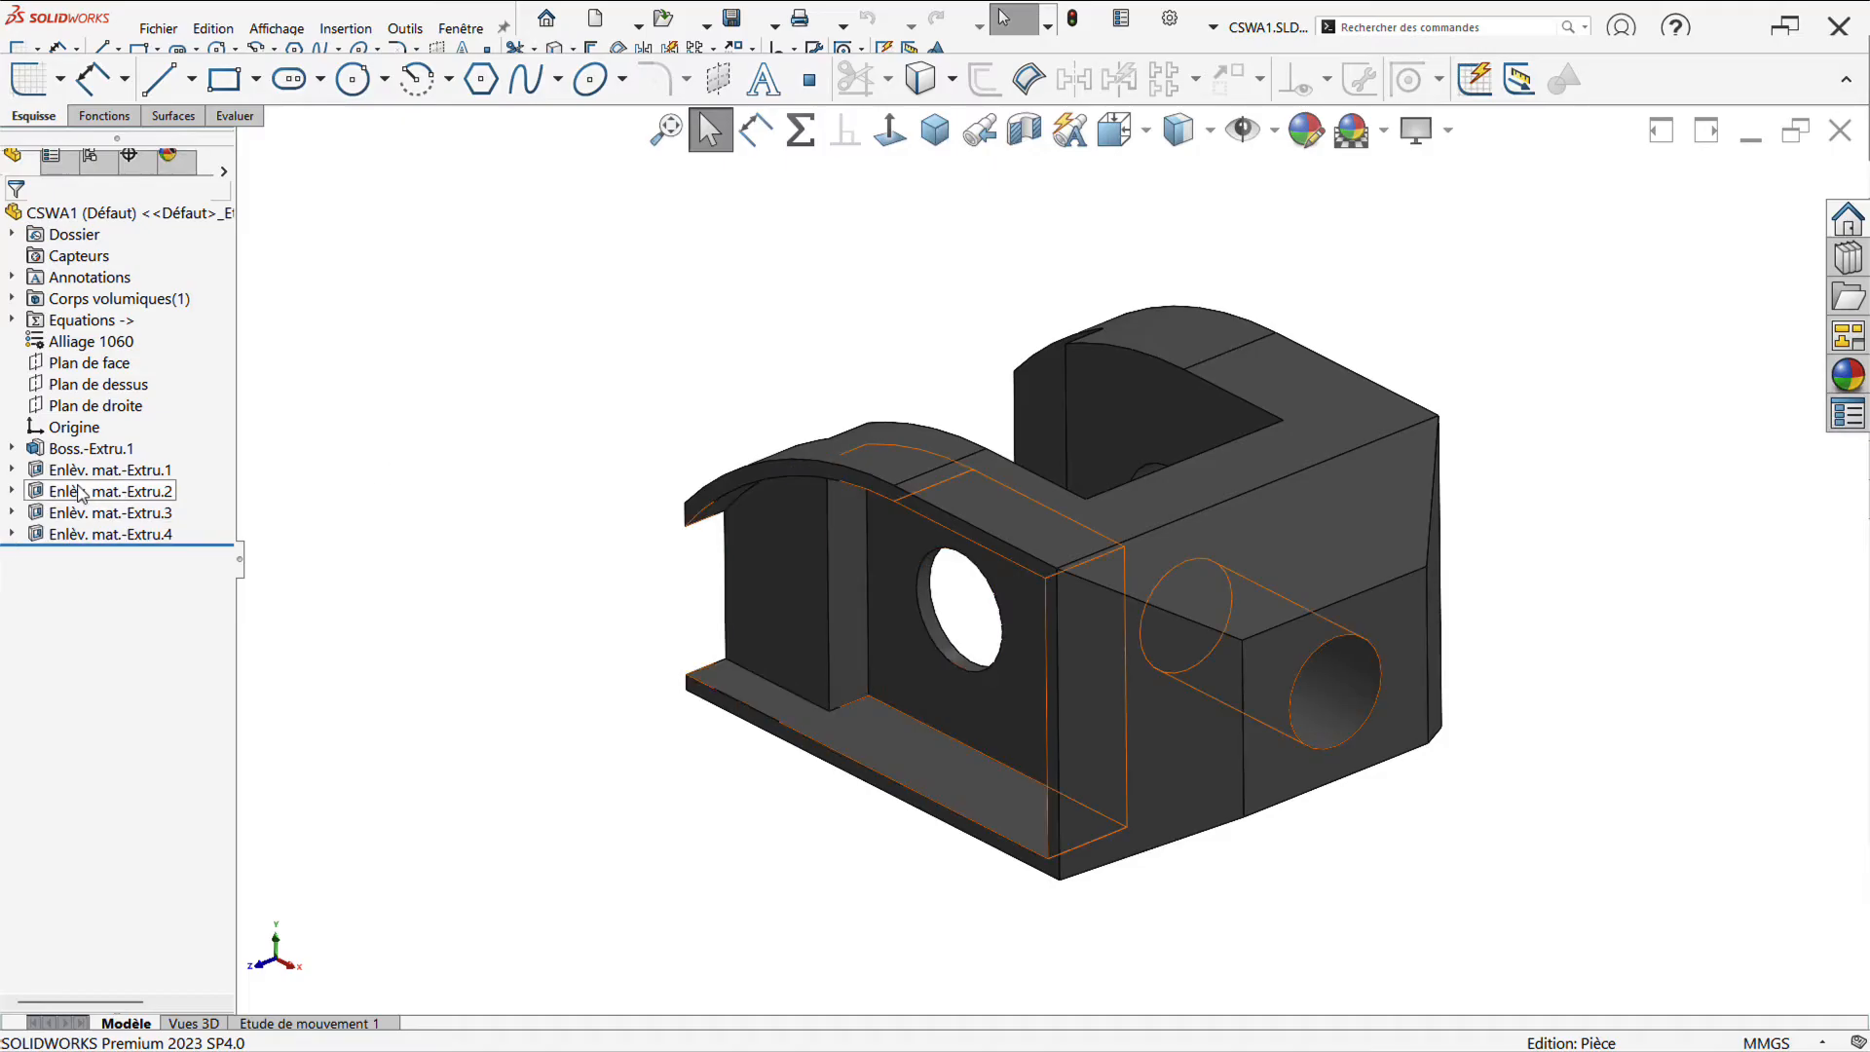
{"action": "left_click", "coordinate": [82, 492]}
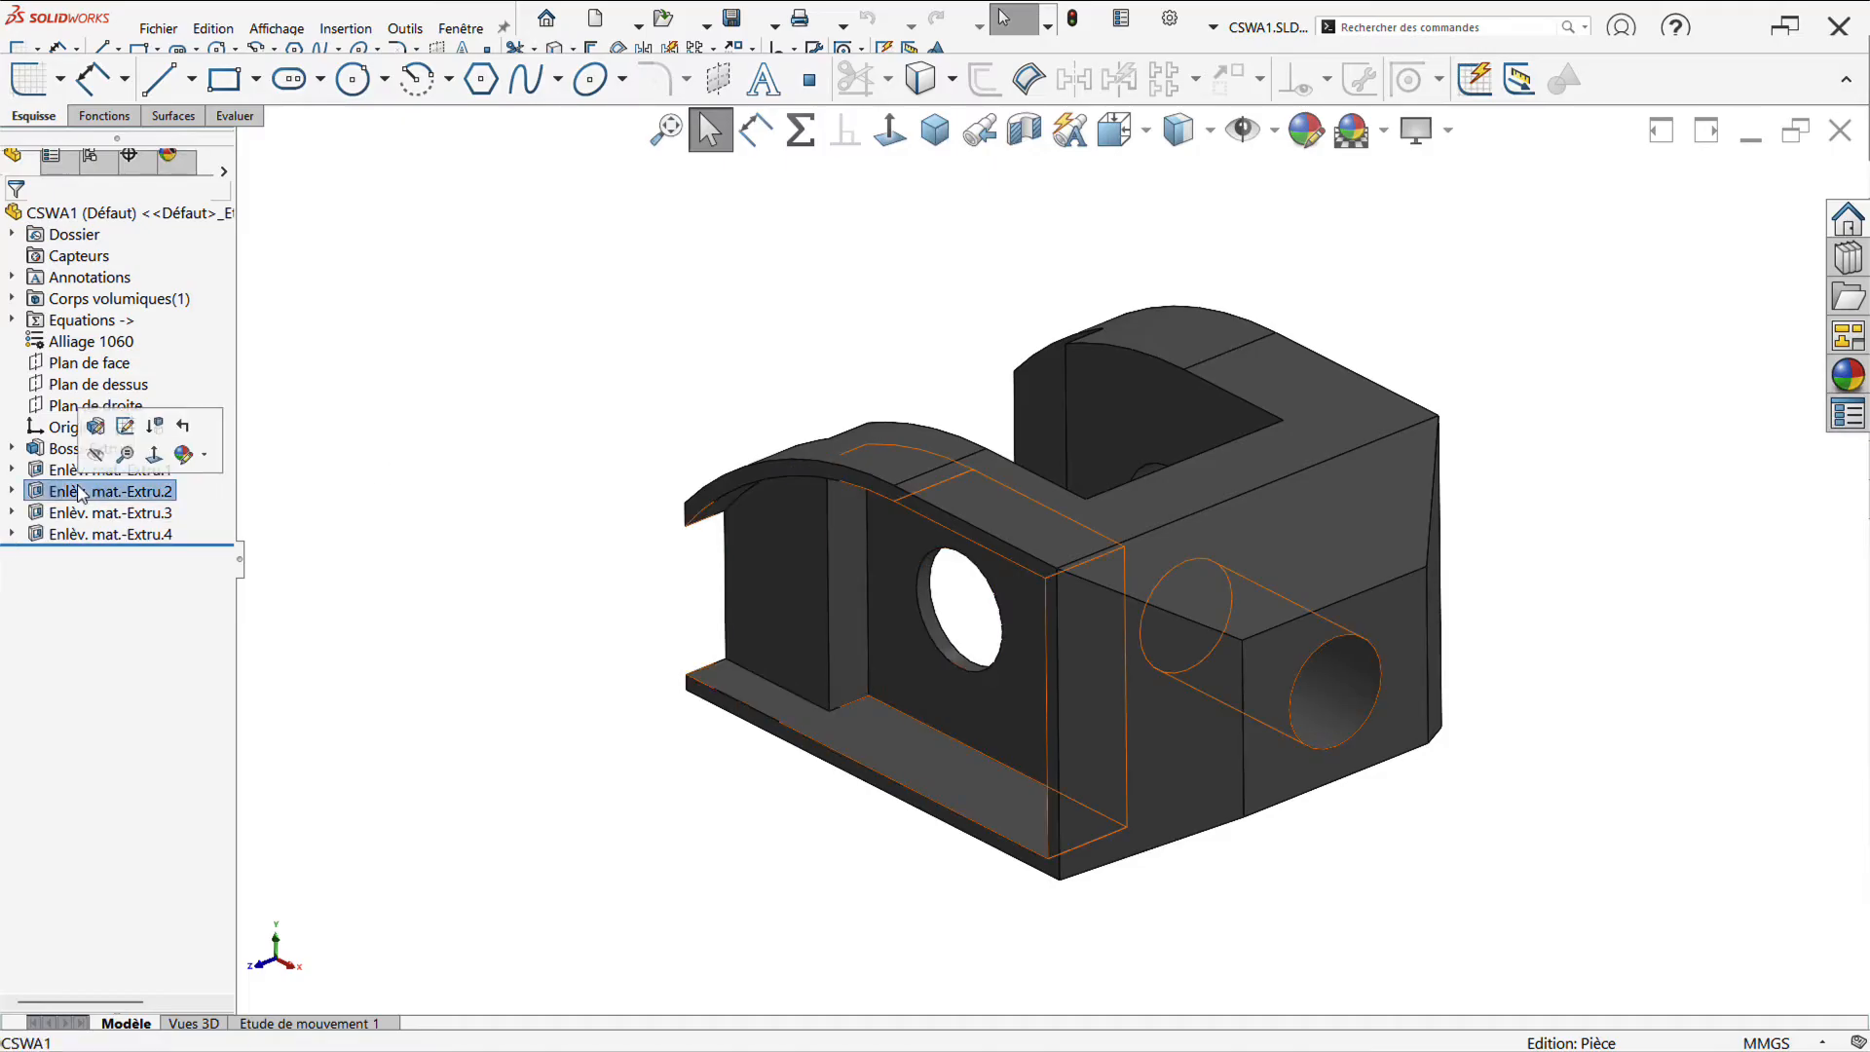
{"action": "left_click", "coordinate": [11, 491]}
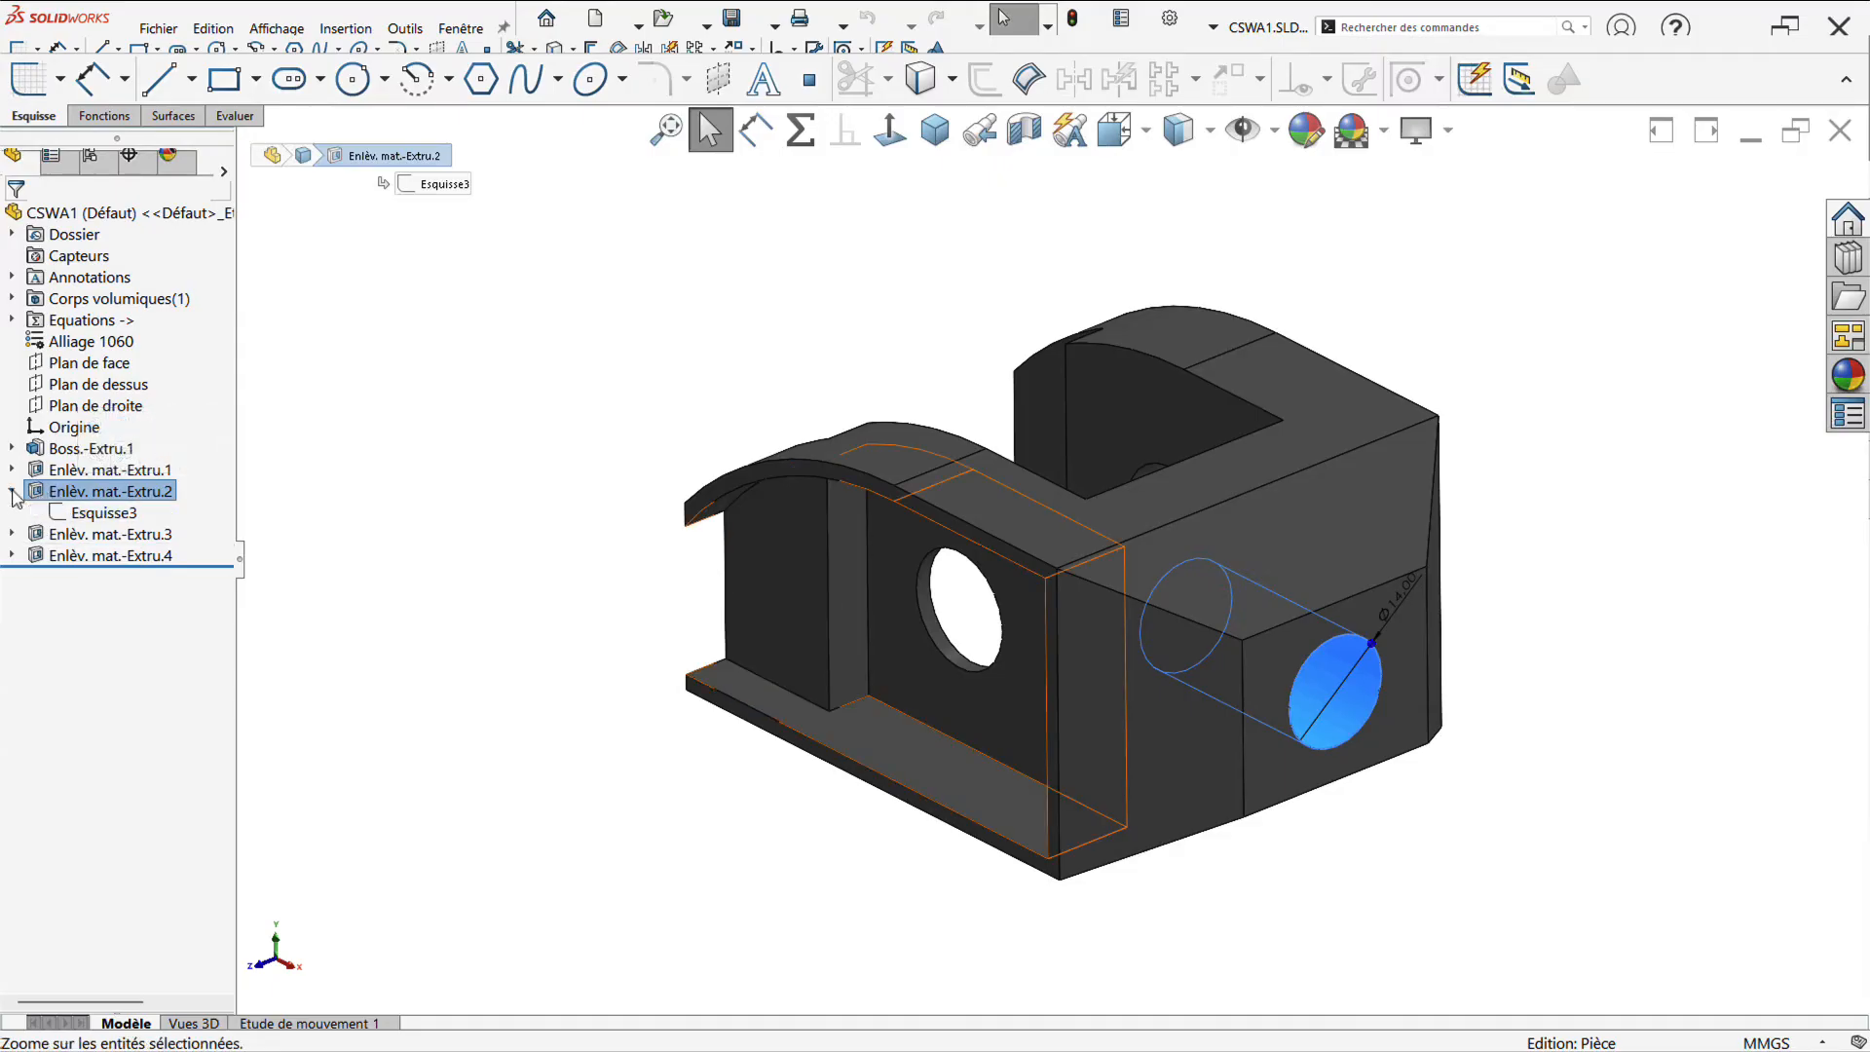
{"action": "left_click", "coordinate": [100, 514]}
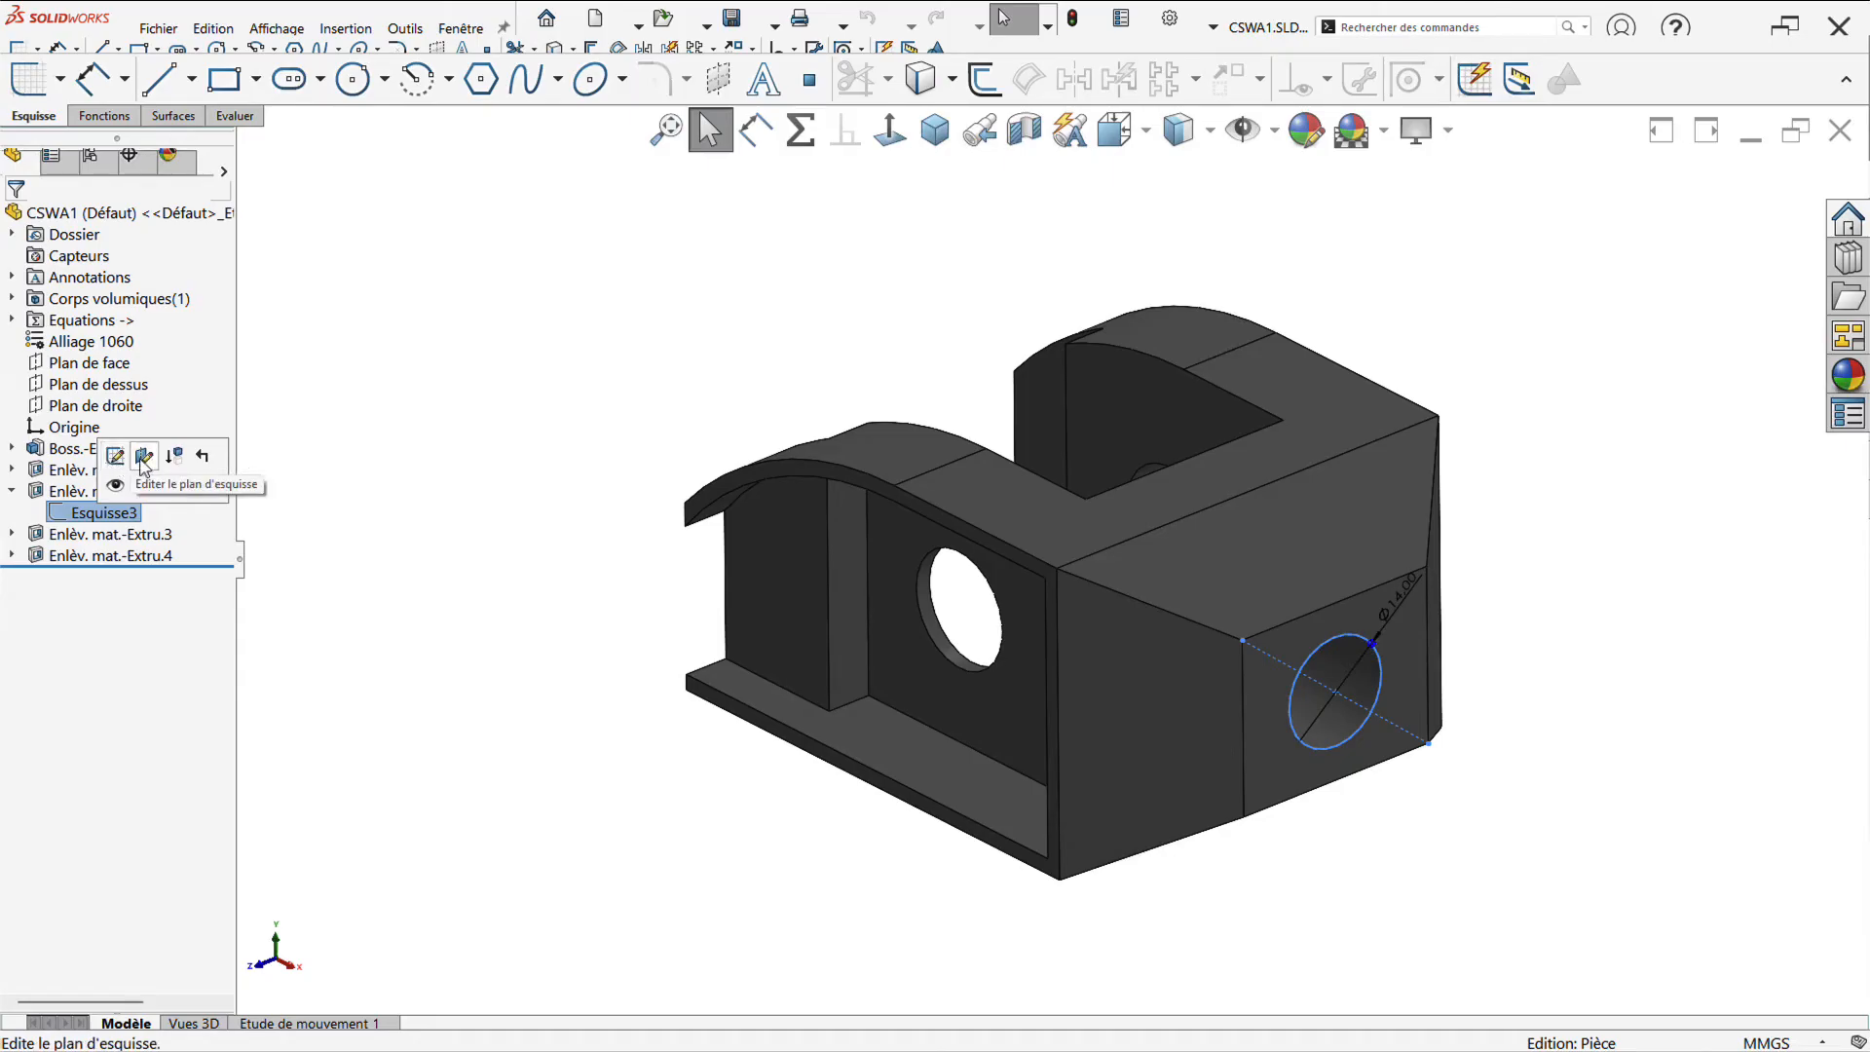
{"action": "left_click", "coordinate": [83, 494]}
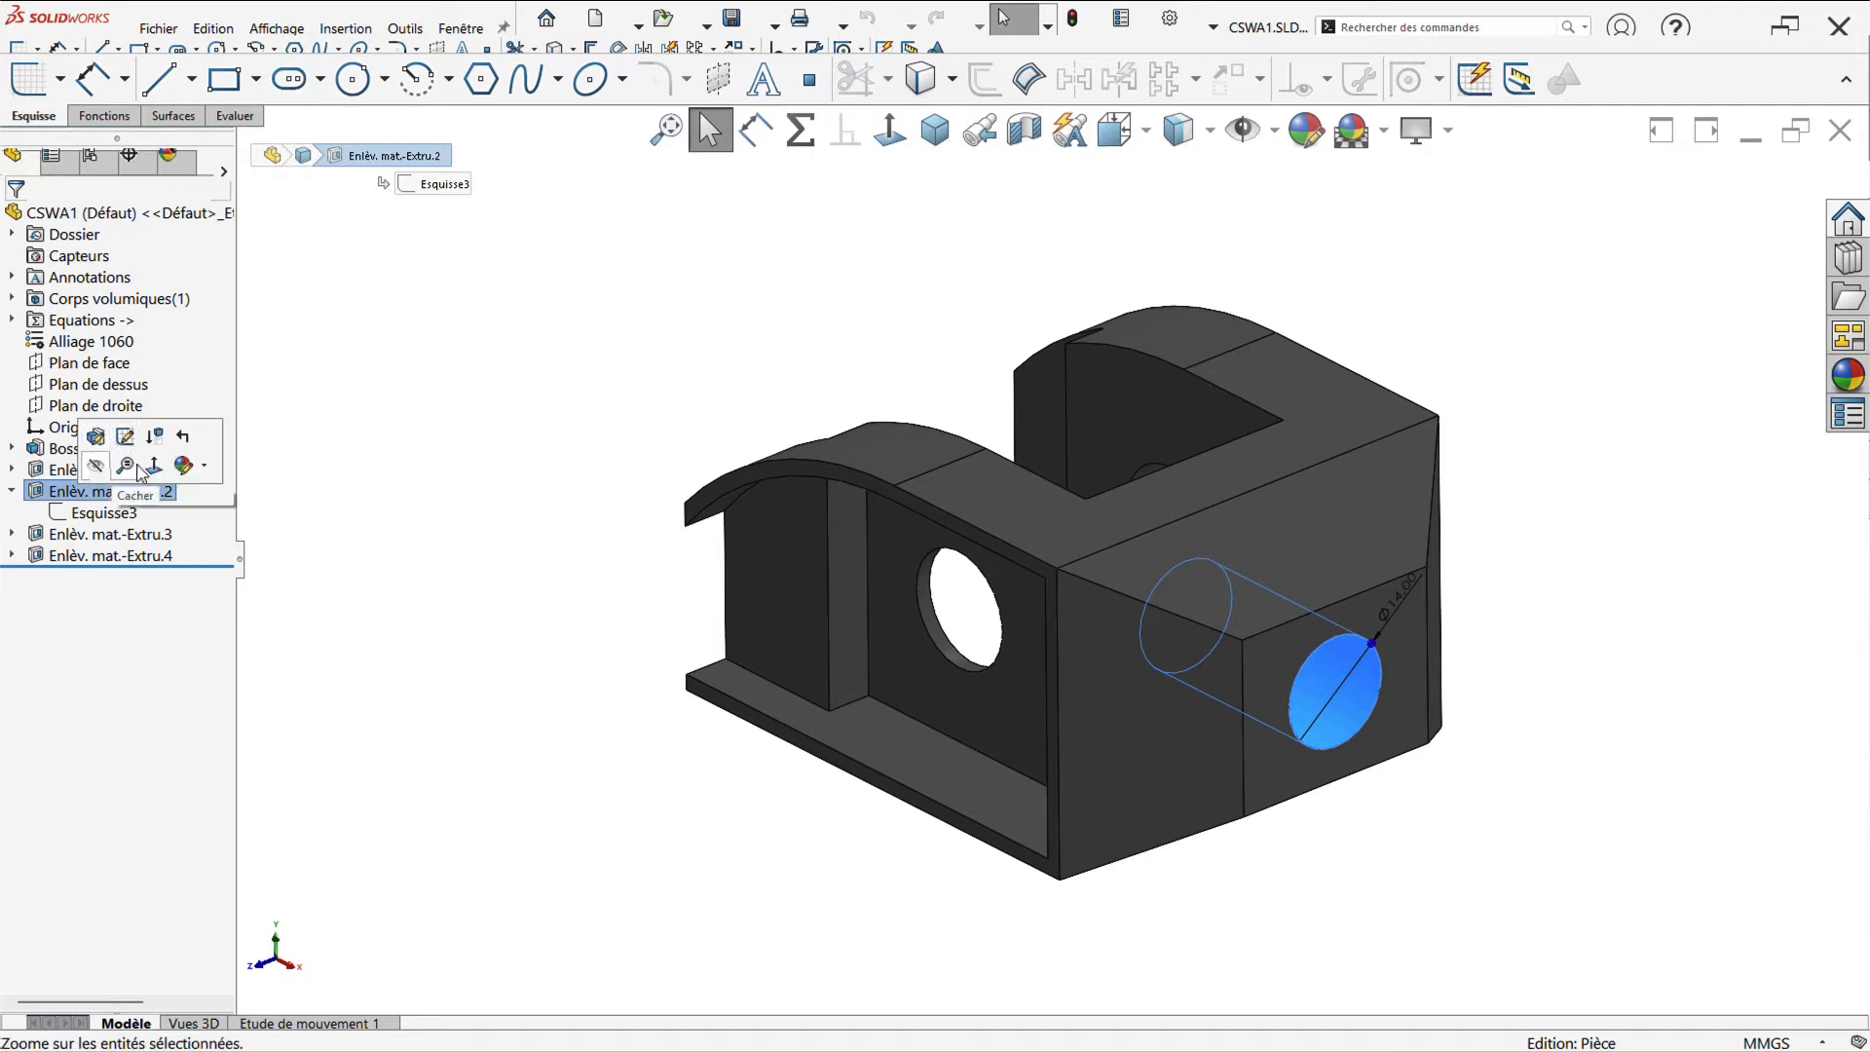
{"action": "left_click", "coordinate": [102, 513]}
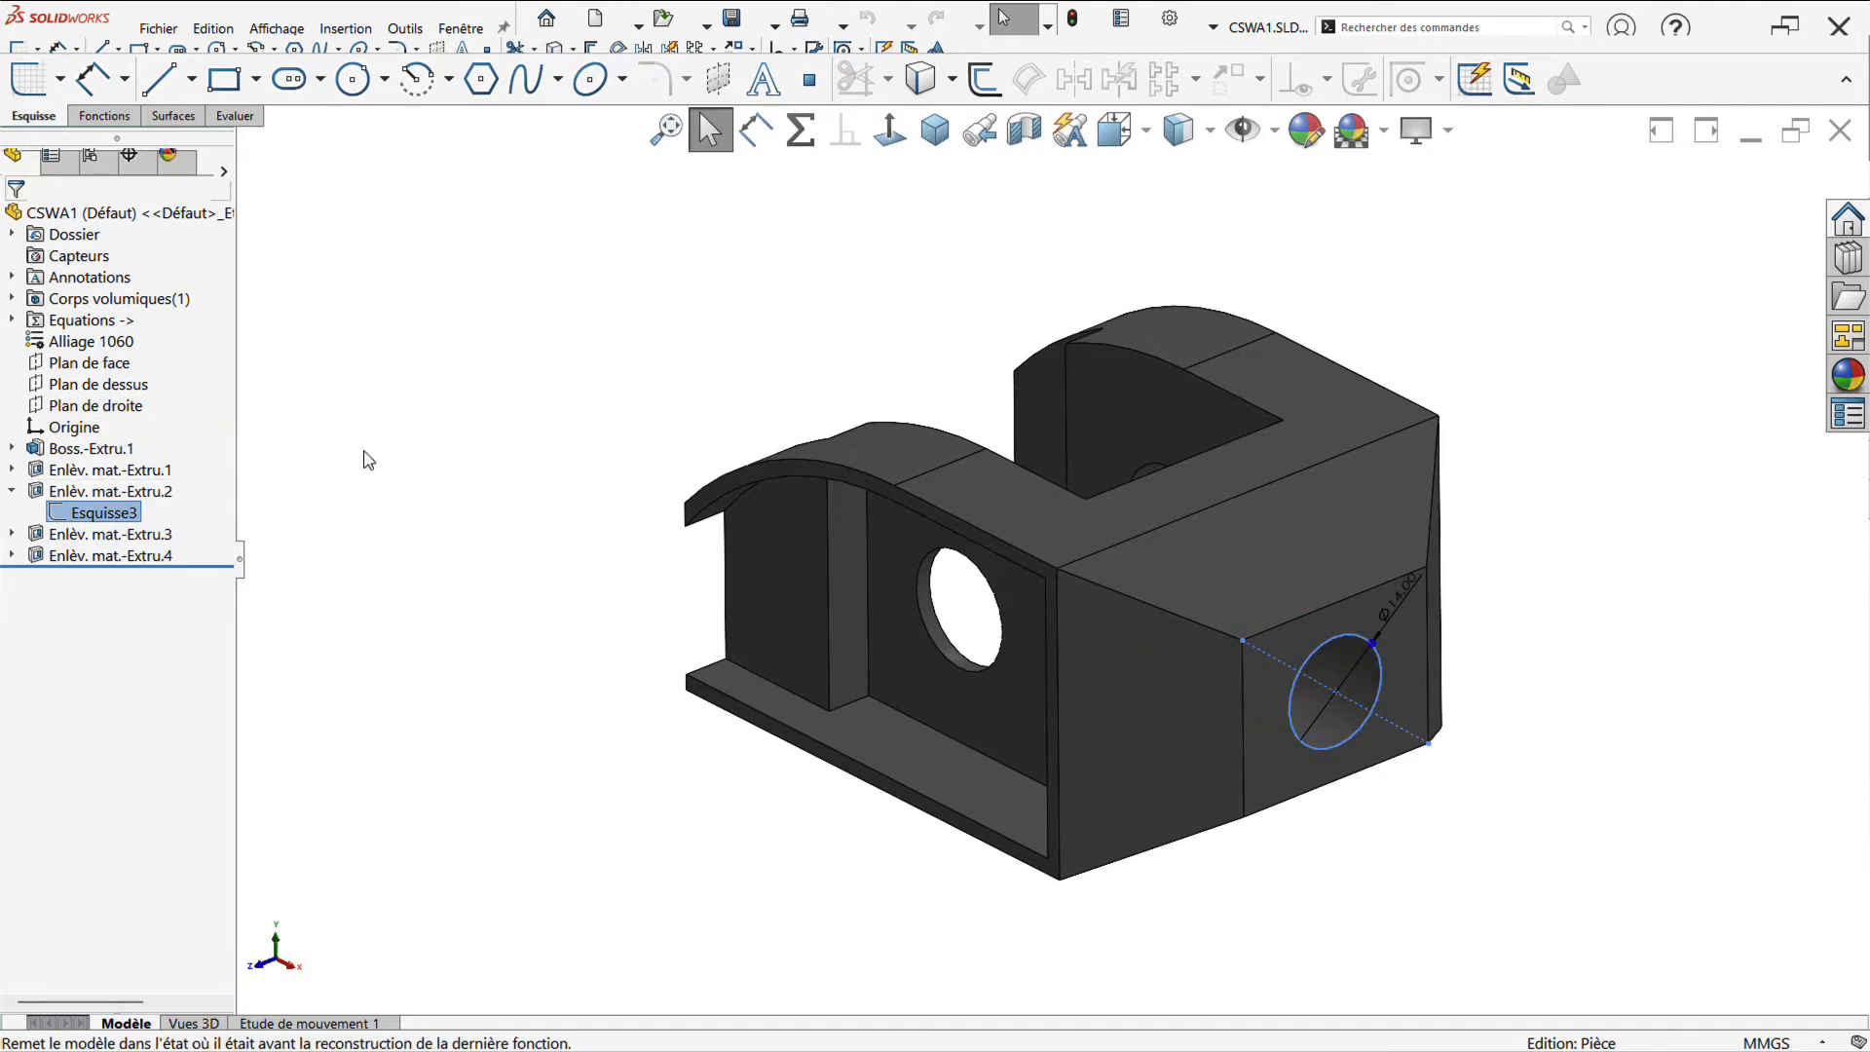
{"action": "left_click", "coordinate": [550, 333]}
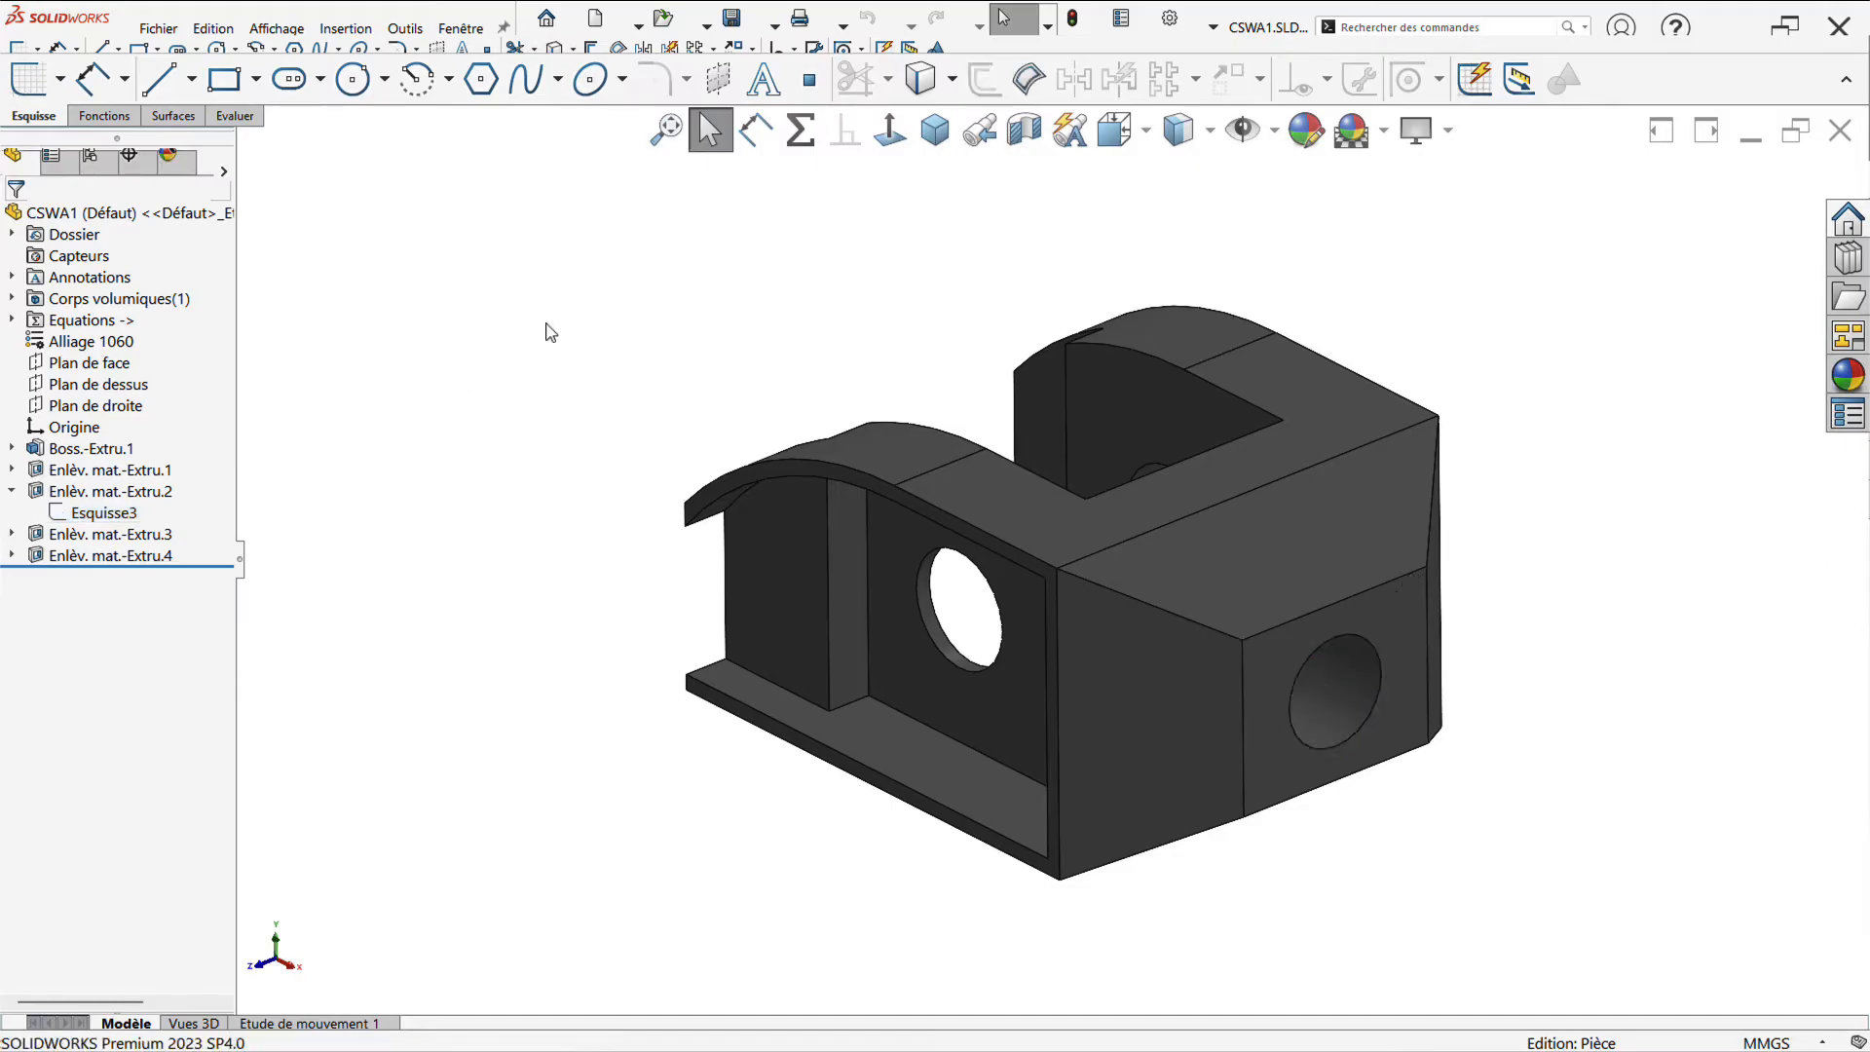
{"action": "left_click", "coordinate": [98, 512]}
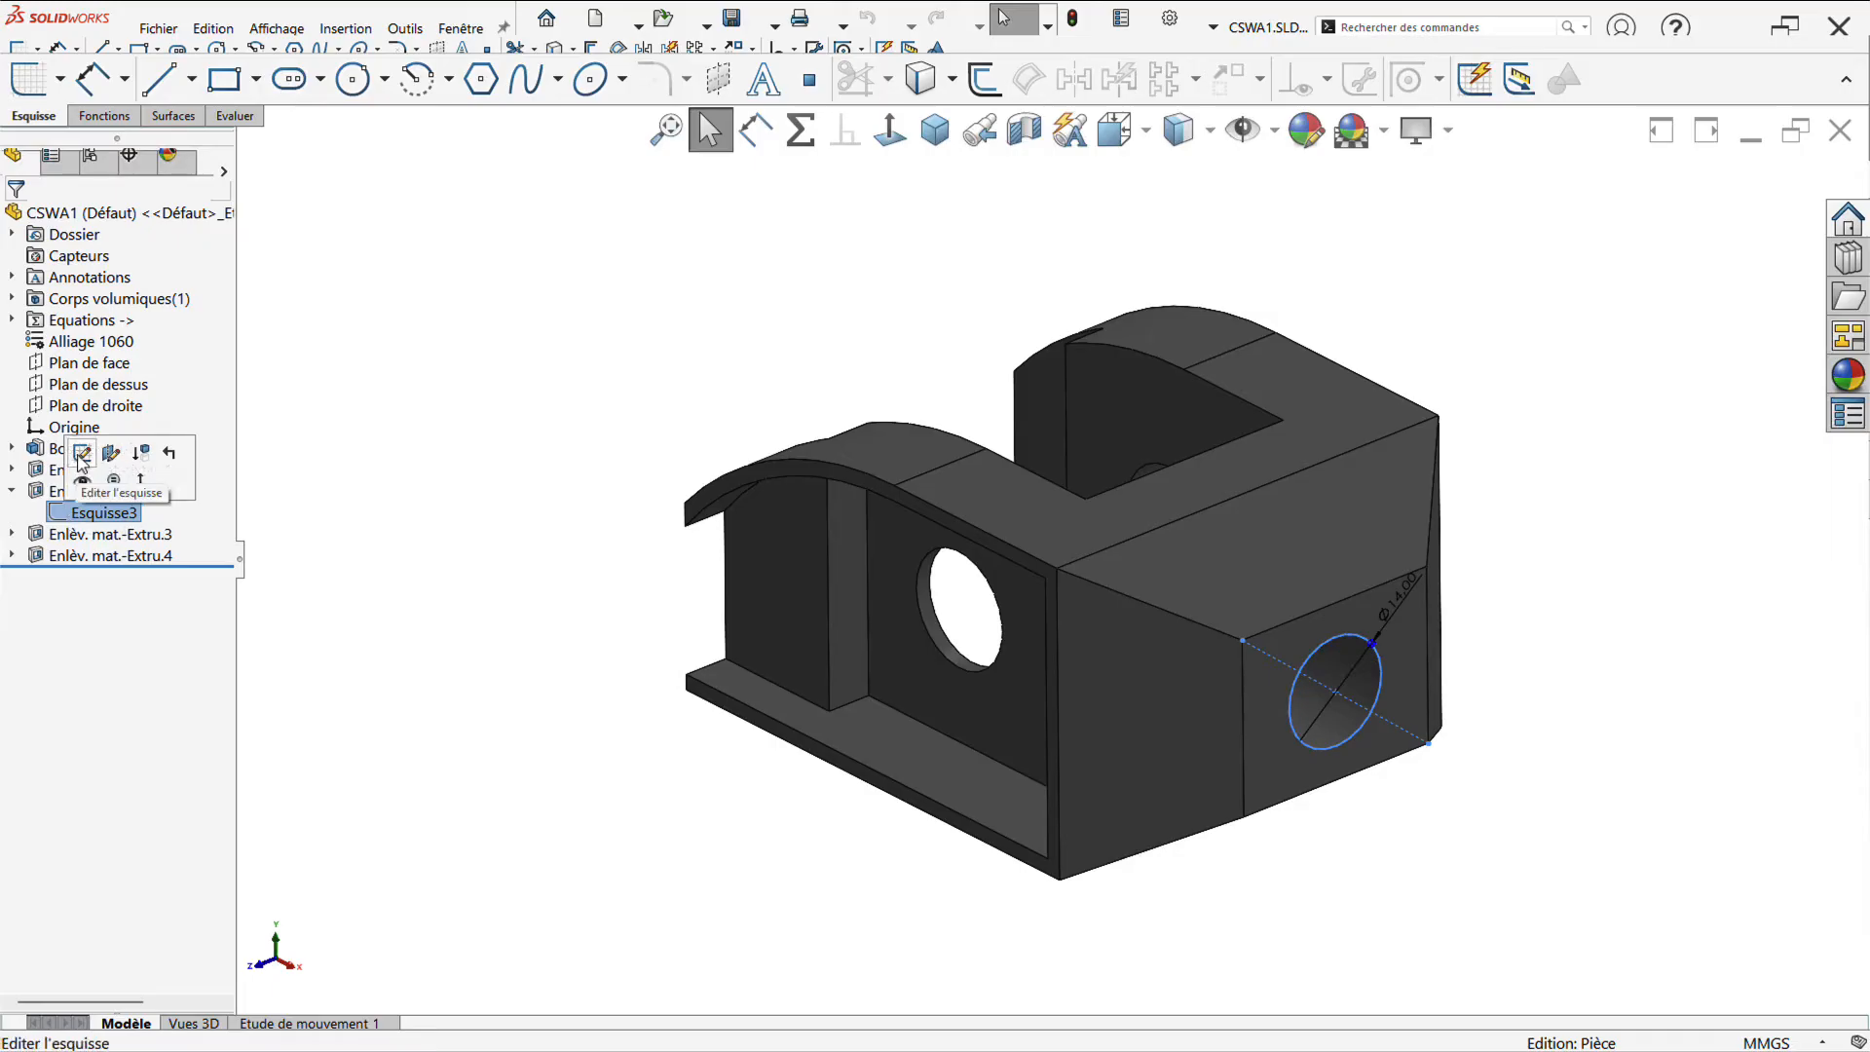
Edit Esquisse3 and sketch a slanted line about 21.5 mm long beside the part, then leave the Line tool
{"action": "left_click", "coordinate": [82, 452]}
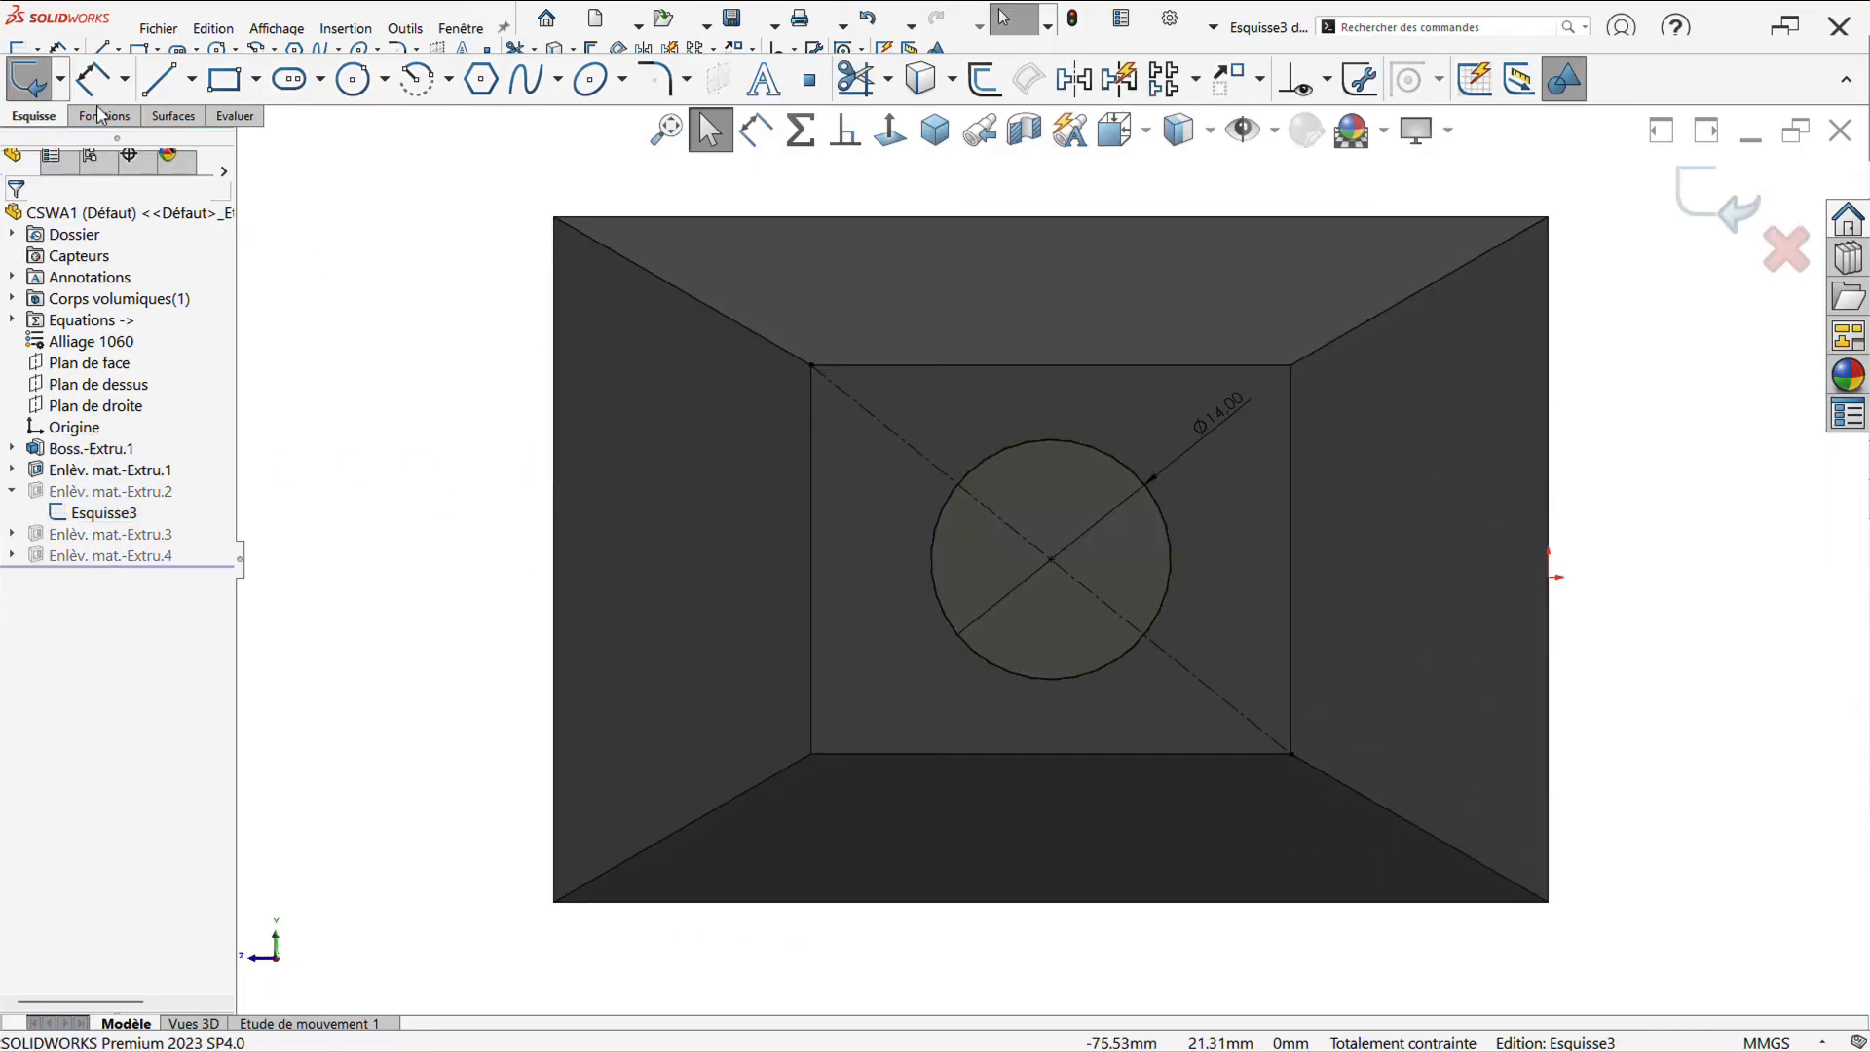
{"action": "left_click", "coordinate": [161, 78]}
{"action": "left_click", "coordinate": [402, 258]}
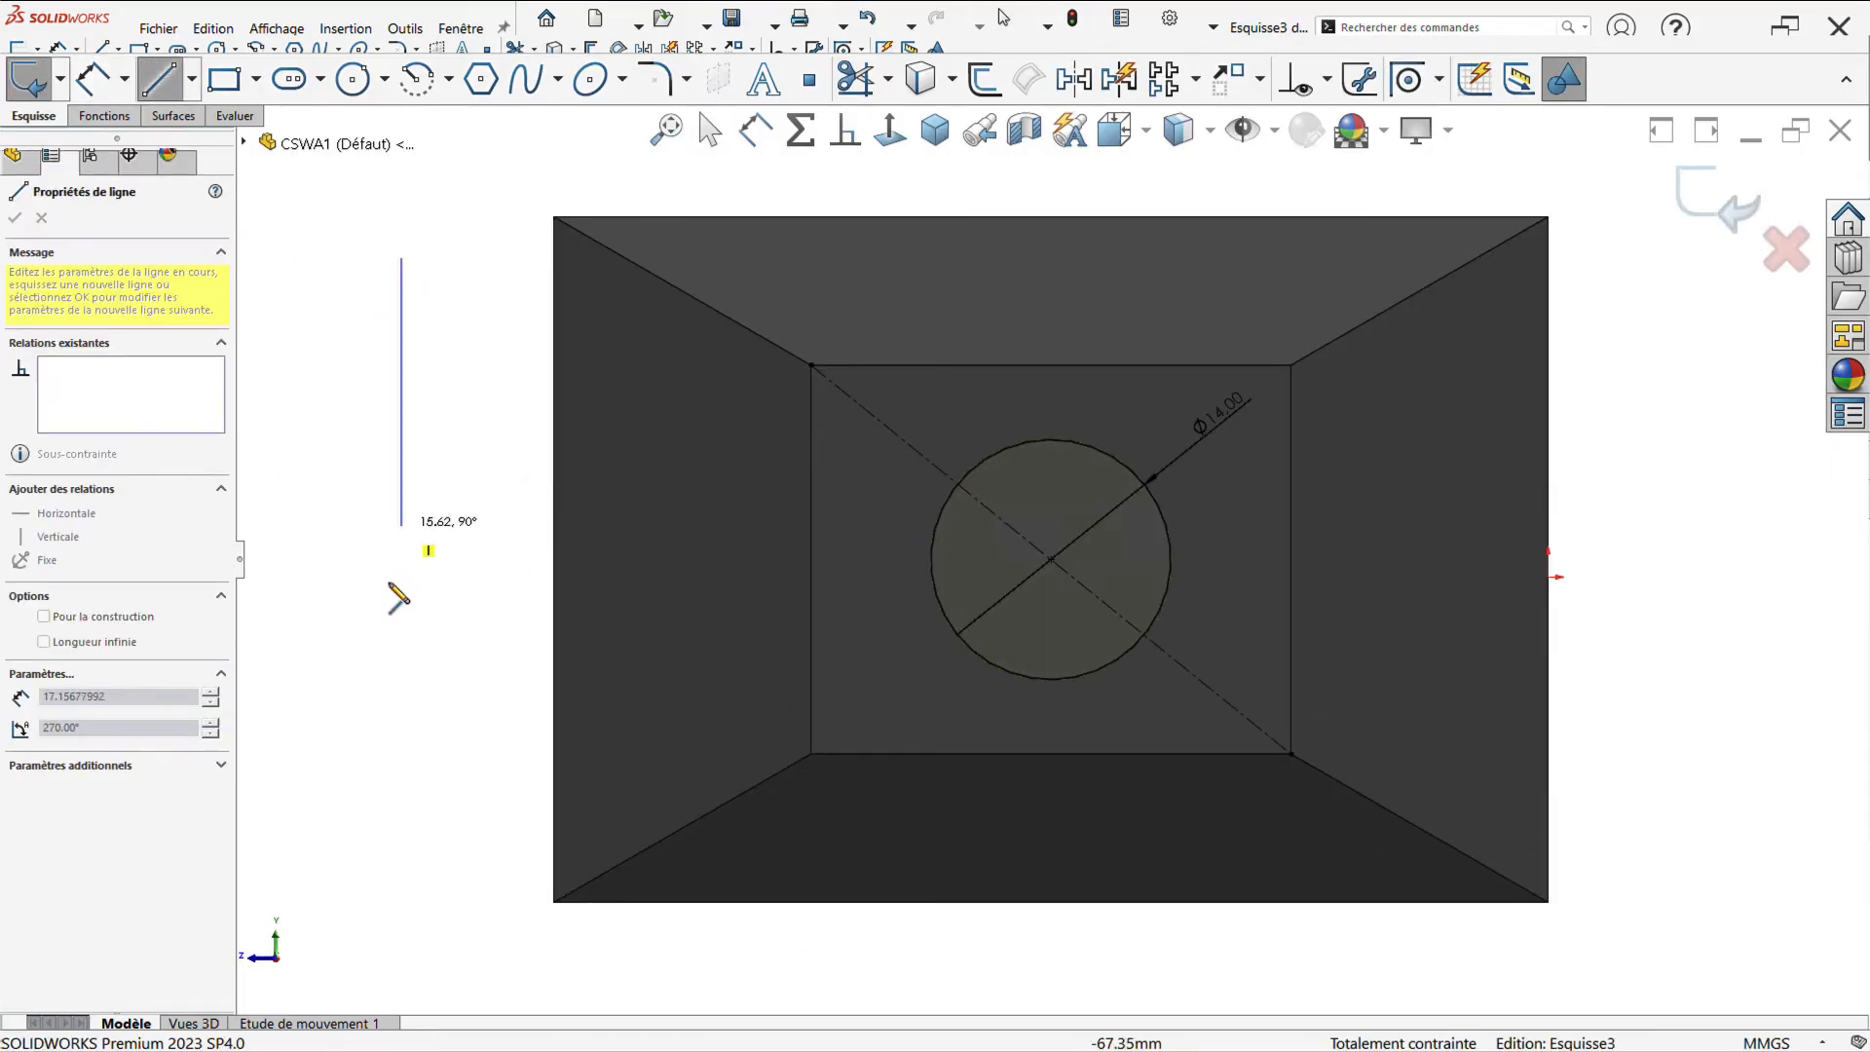
{"action": "left_click", "coordinate": [344, 621]}
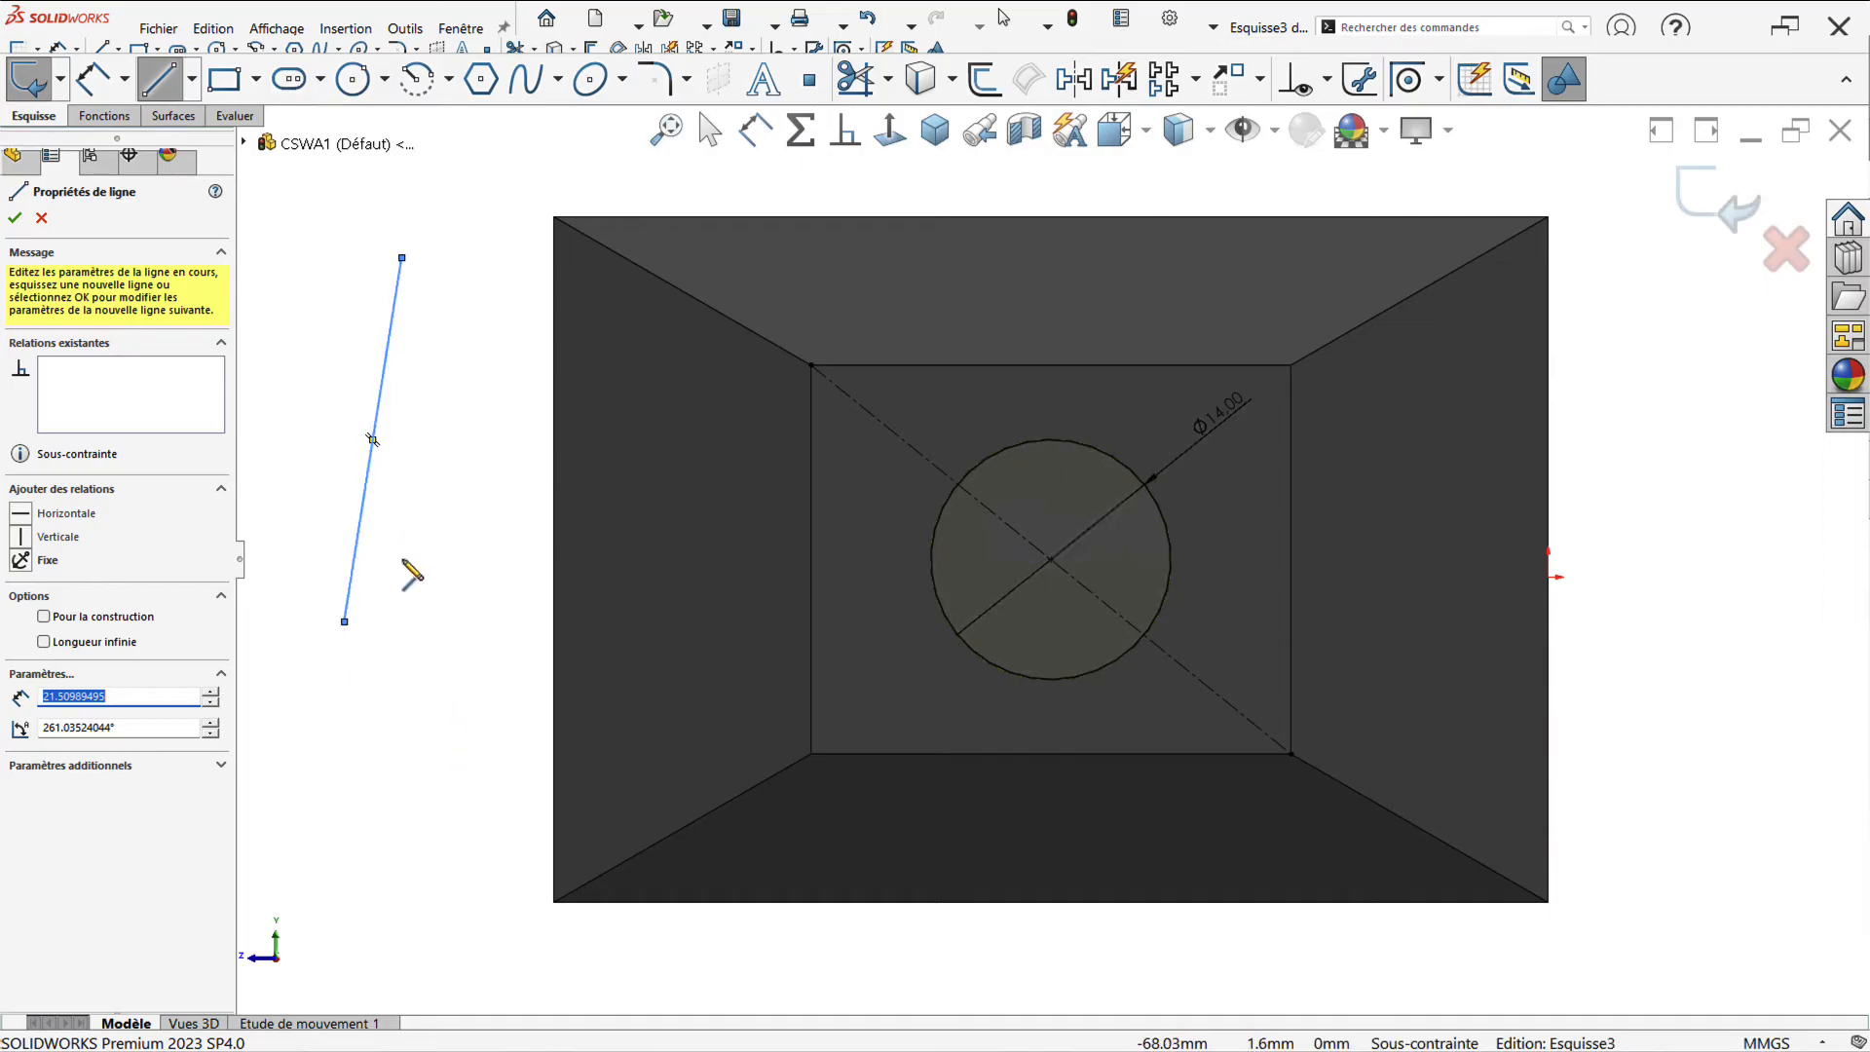
{"action": "left_click", "coordinate": [710, 129]}
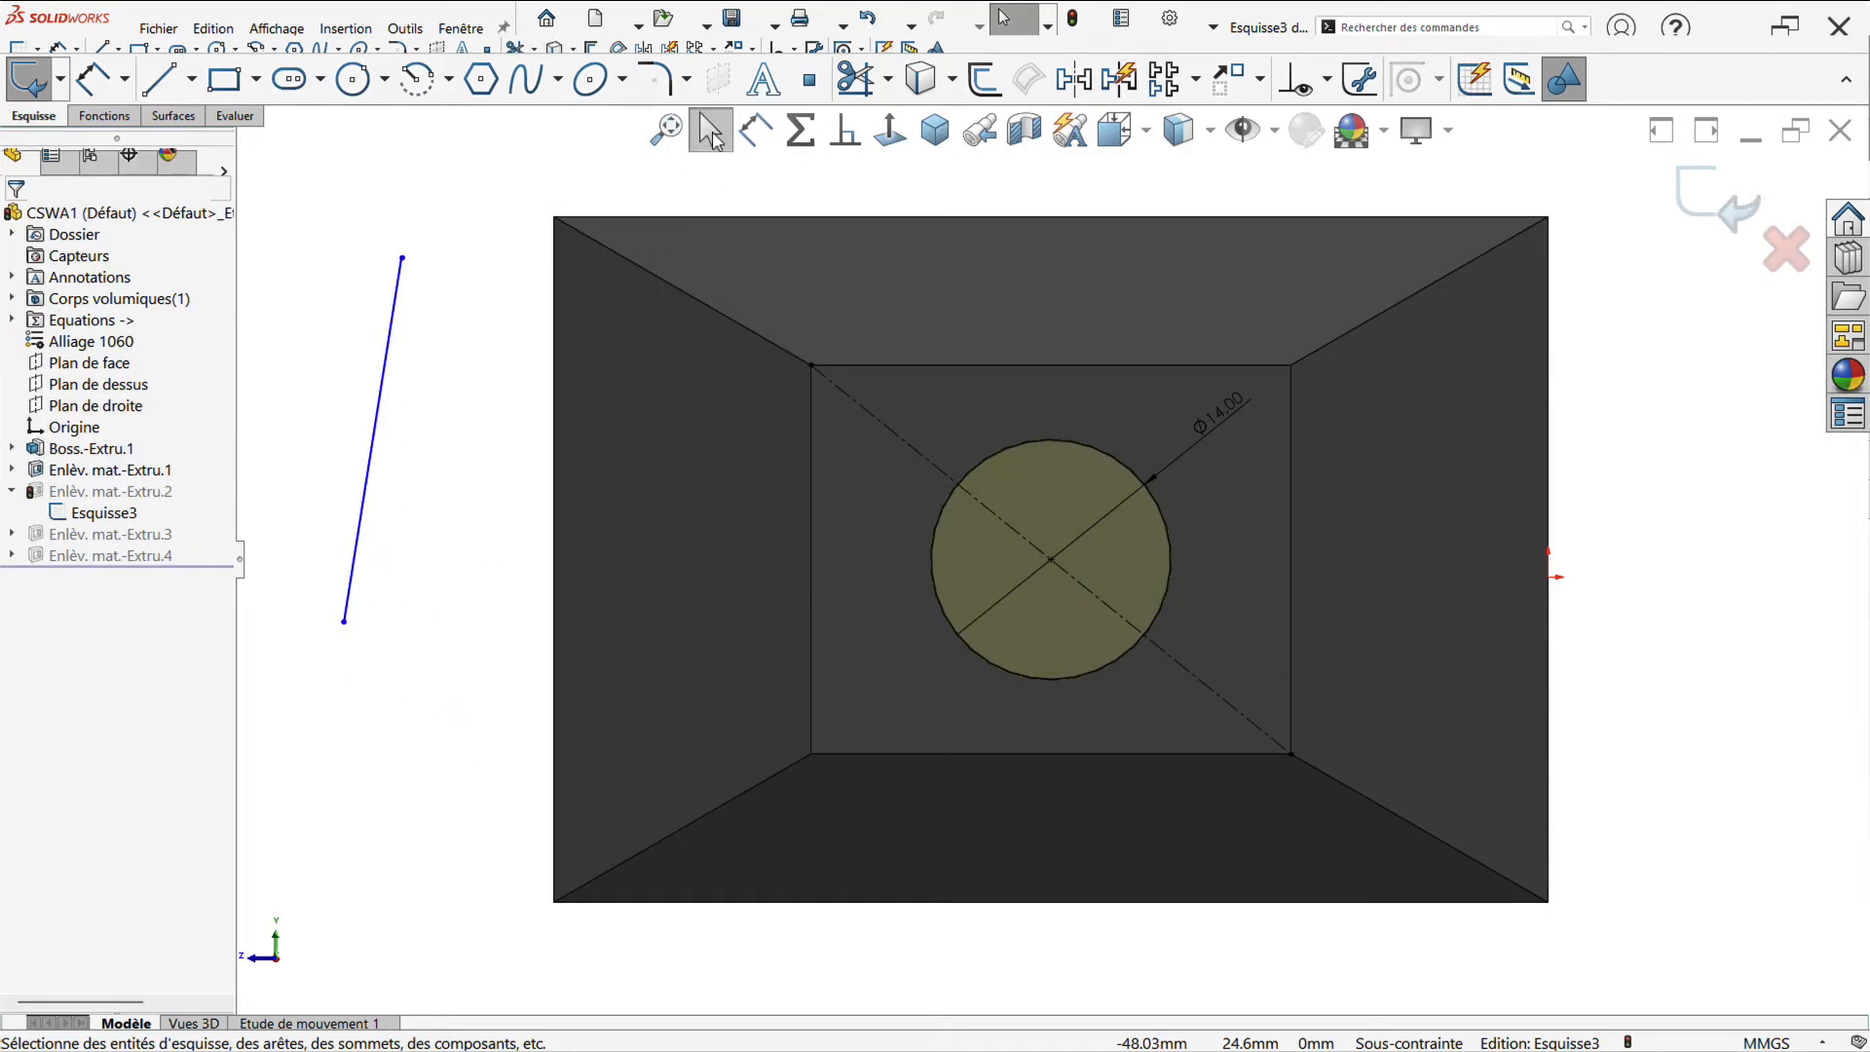
Examine the empty-area context menu in the sketch with and without the Line tool active, and return to selection mode
{"action": "right_click", "coordinate": [464, 216]}
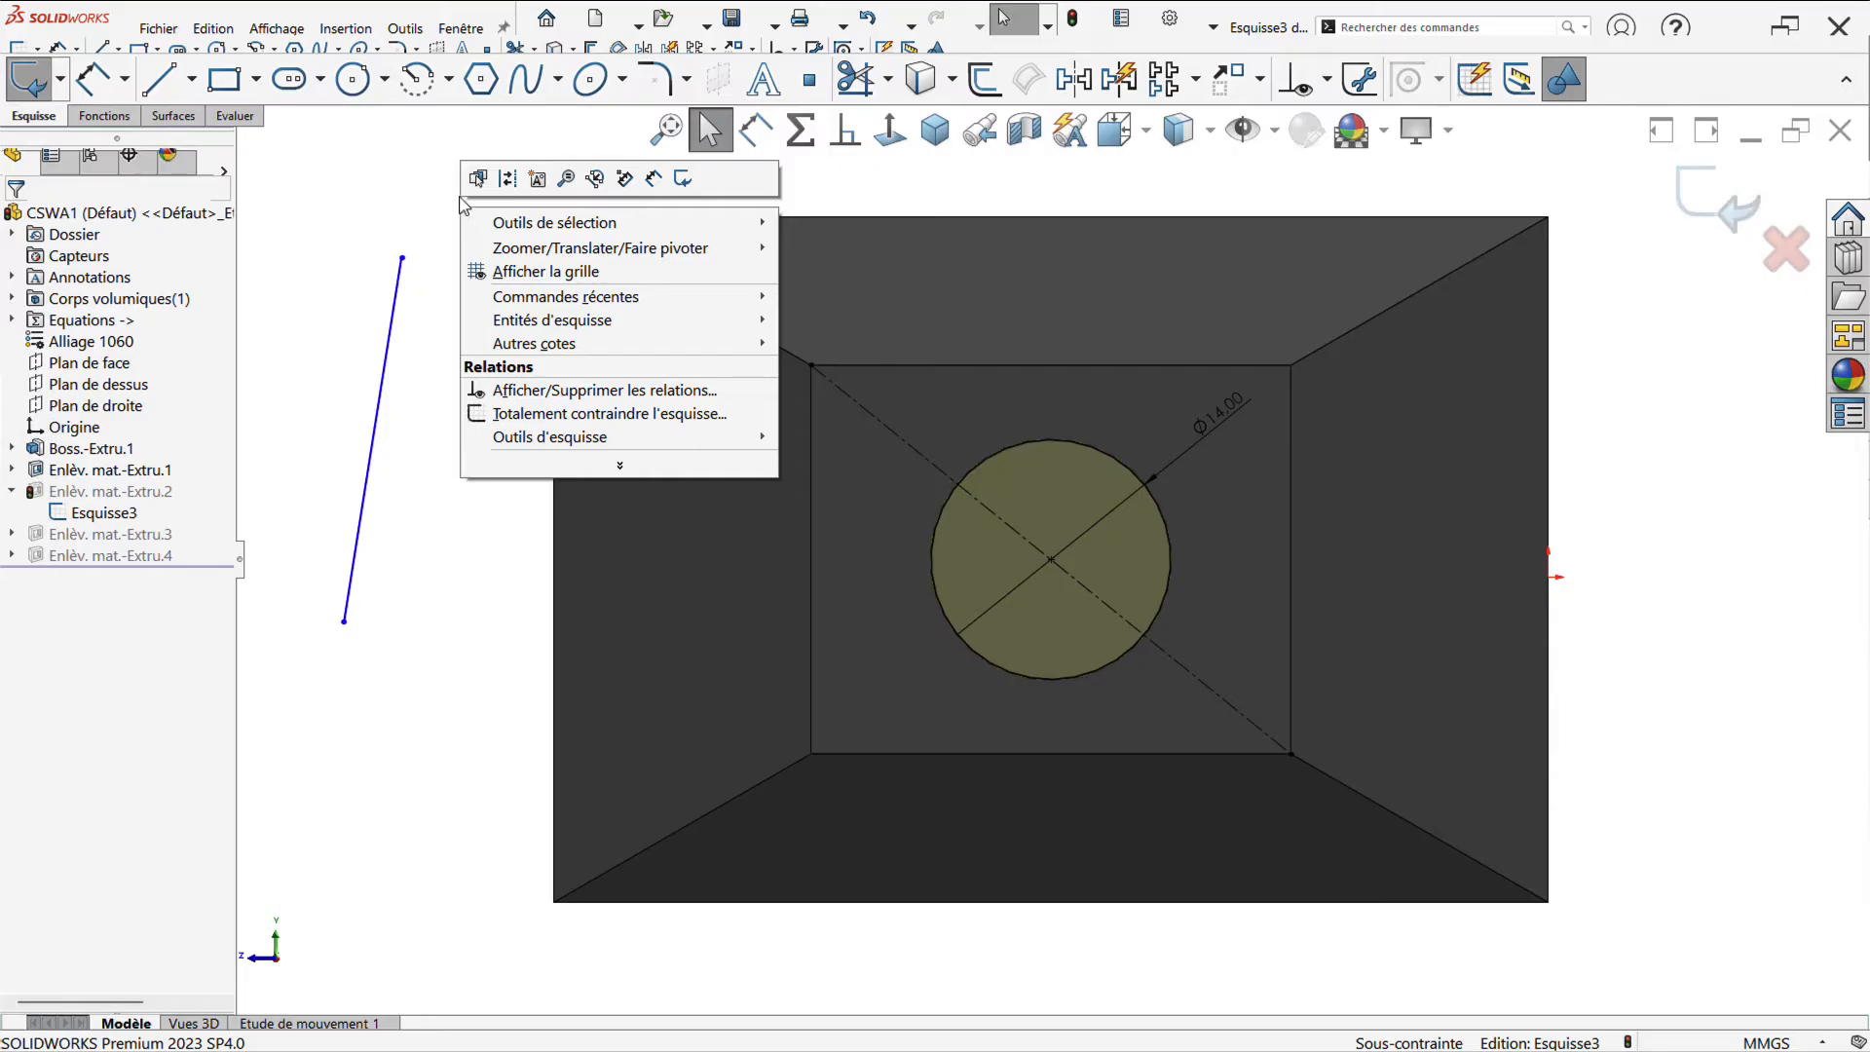
{"action": "left_click", "coordinate": [160, 78]}
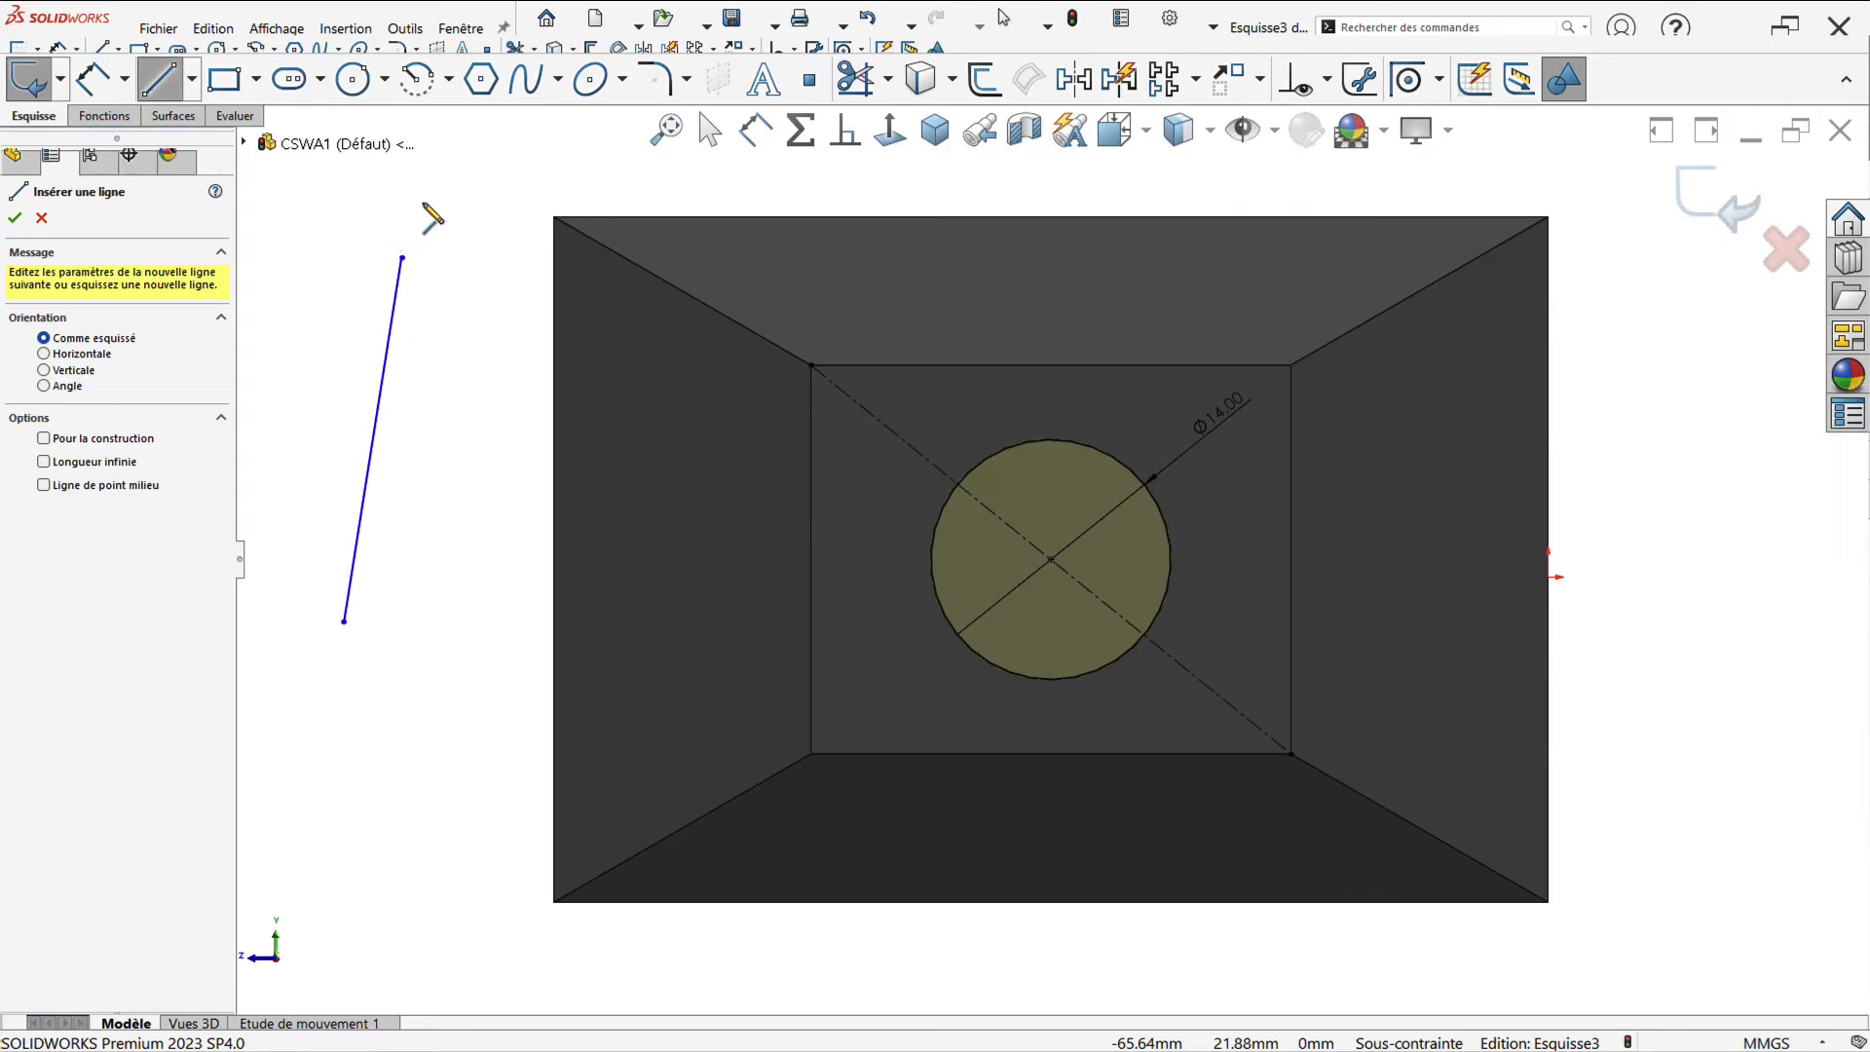
{"action": "right_click", "coordinate": [425, 205]}
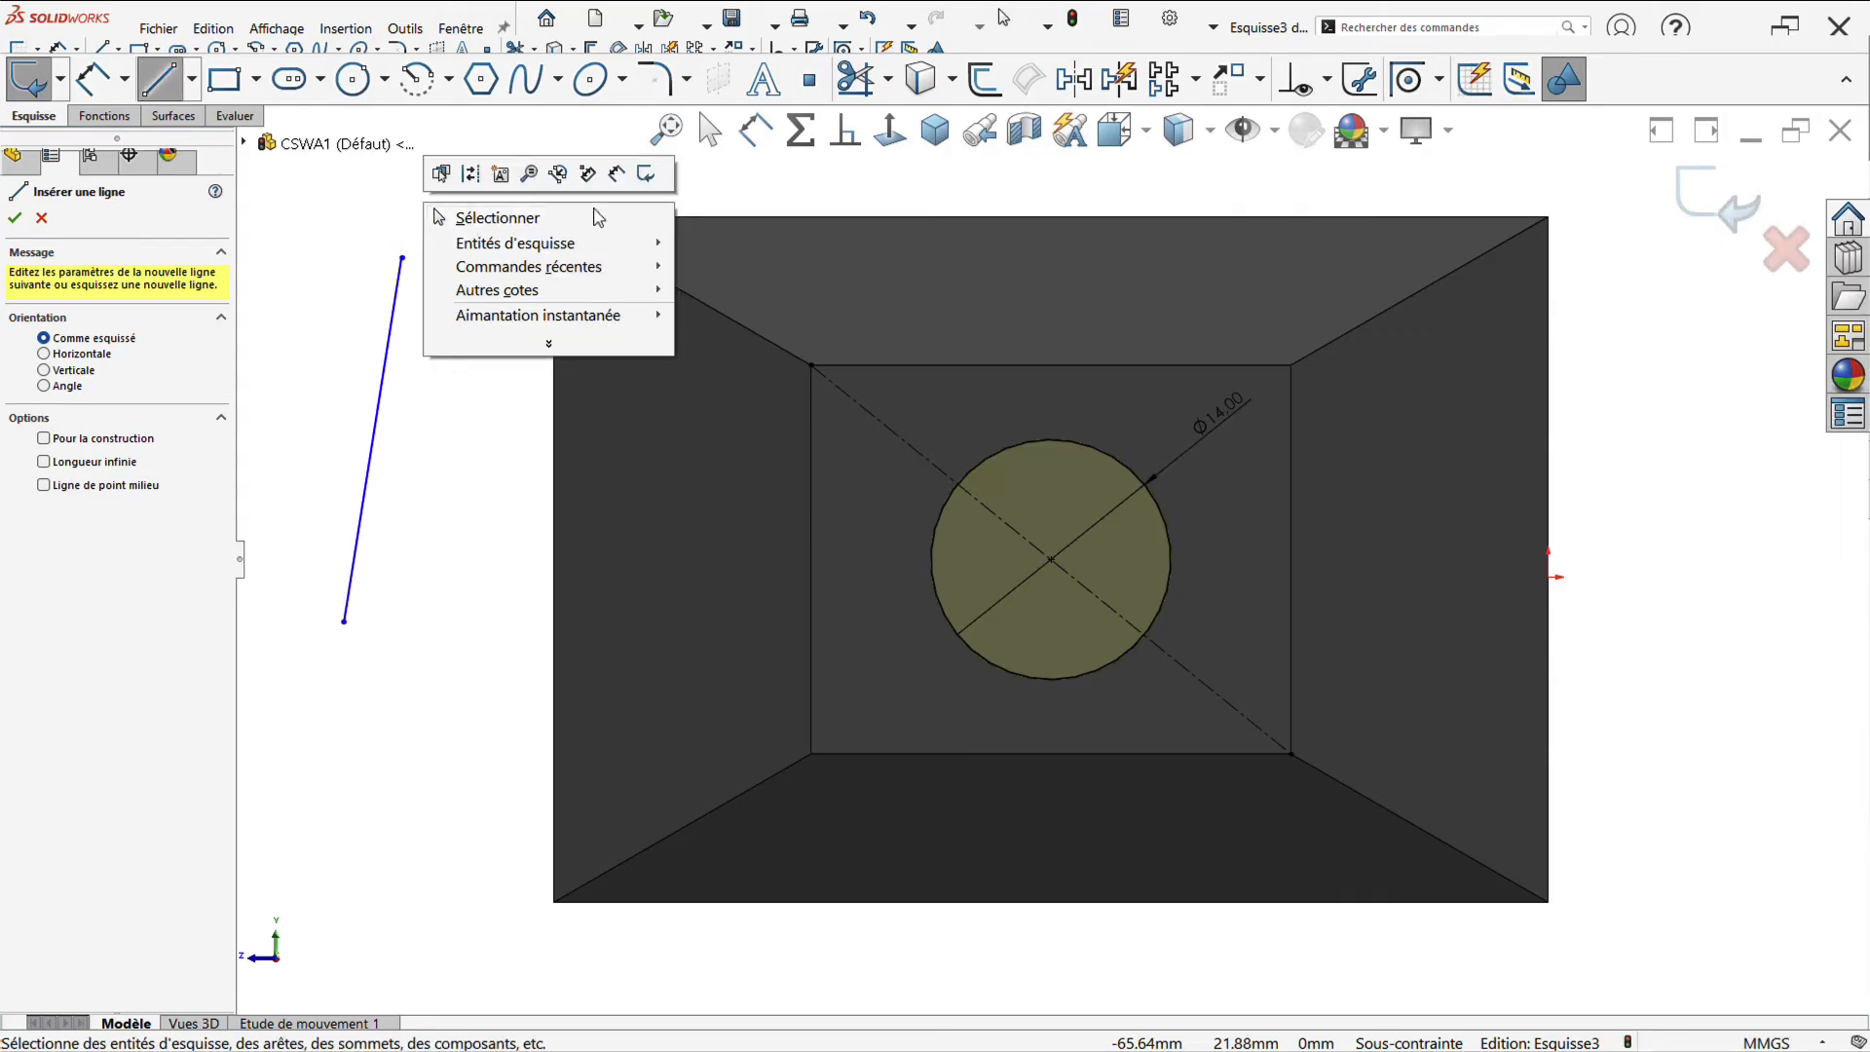
{"action": "left_click", "coordinate": [494, 218]}
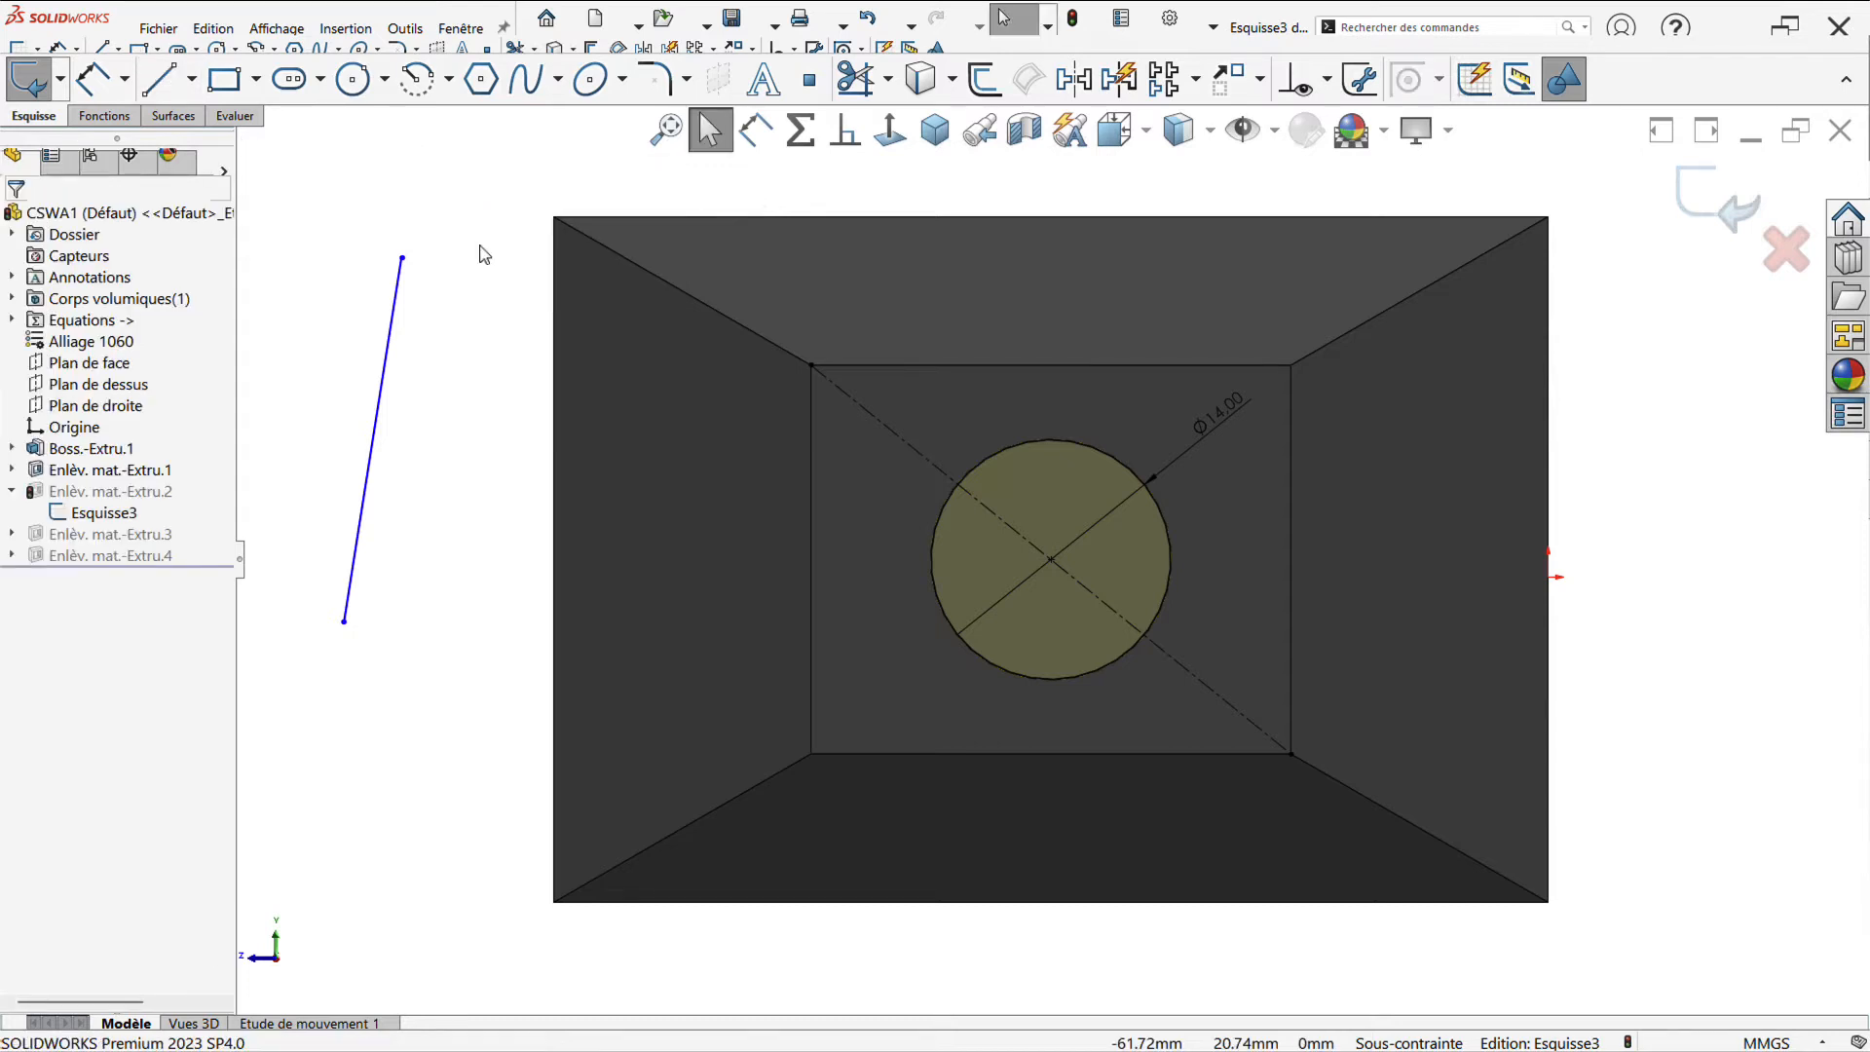
Make the slanted line parallel to the nearer vertical edge of the inner rectangular face
{"action": "left_click", "coordinate": [395, 352]}
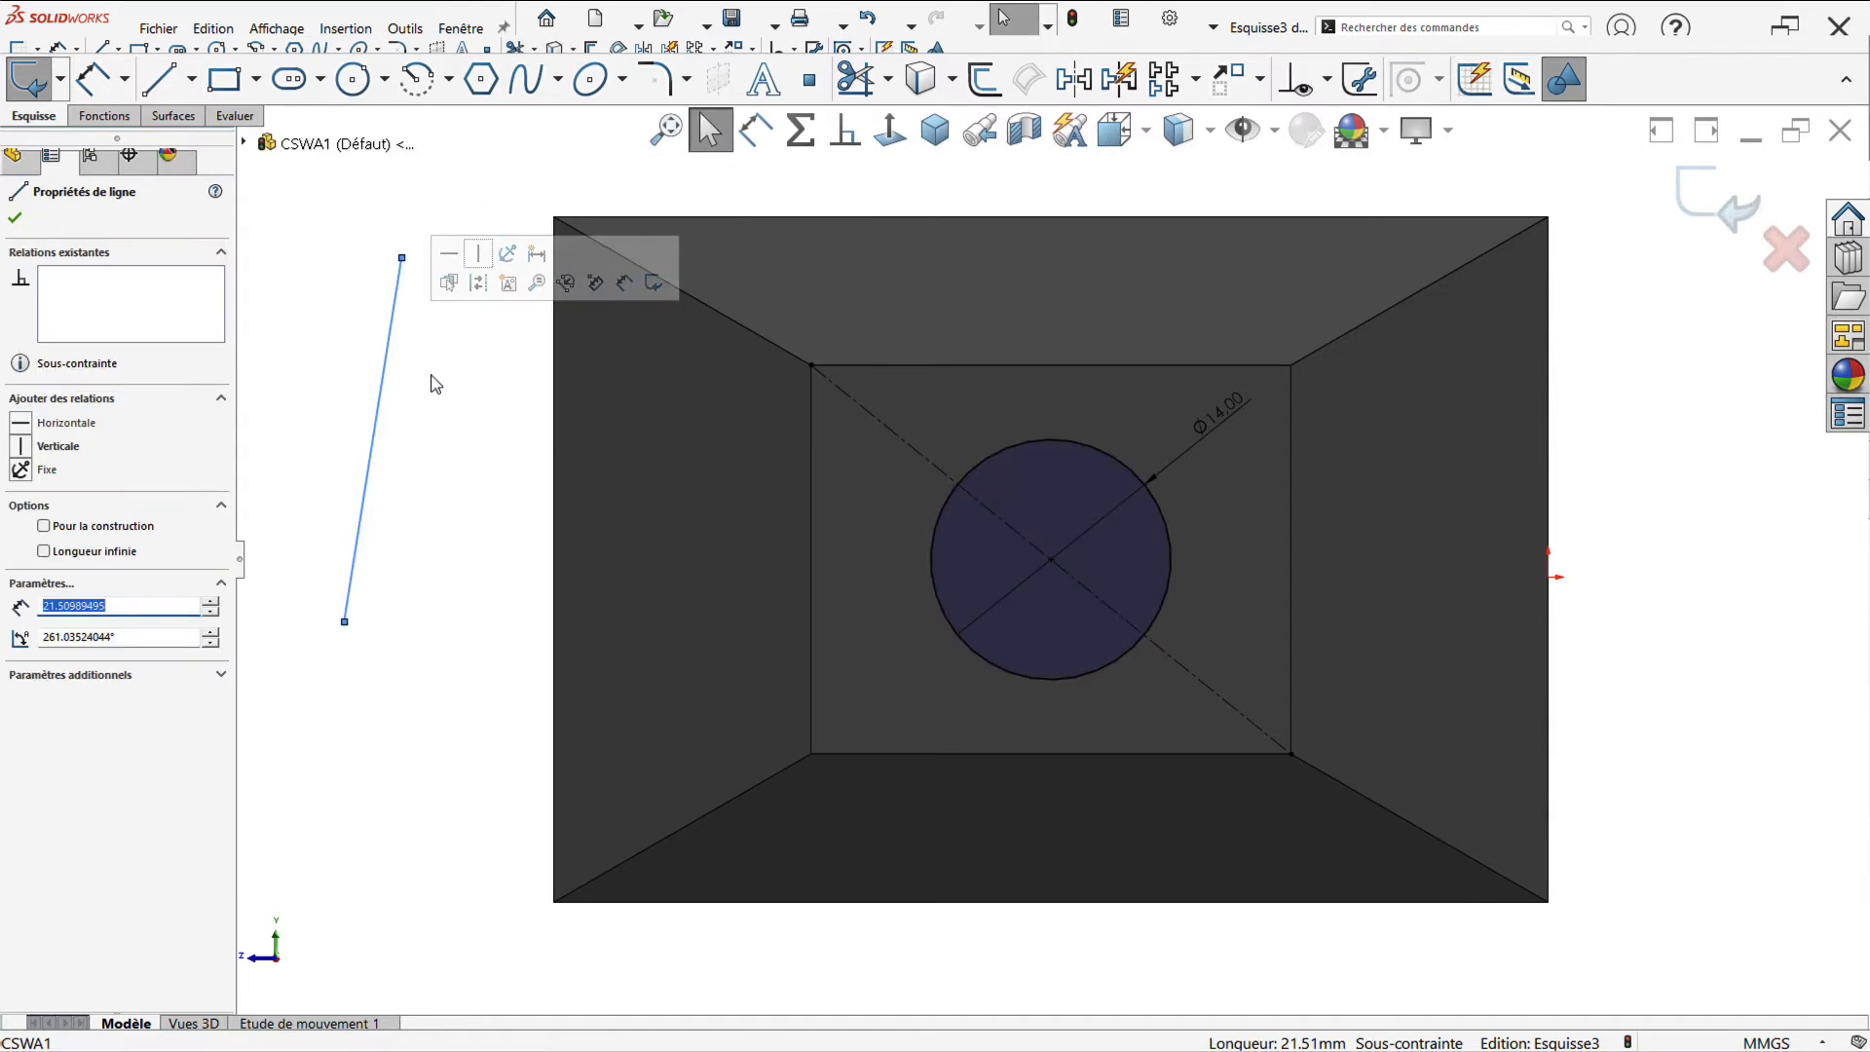
{"action": "left_click", "coordinate": [812, 460], "text": "ctrl"}
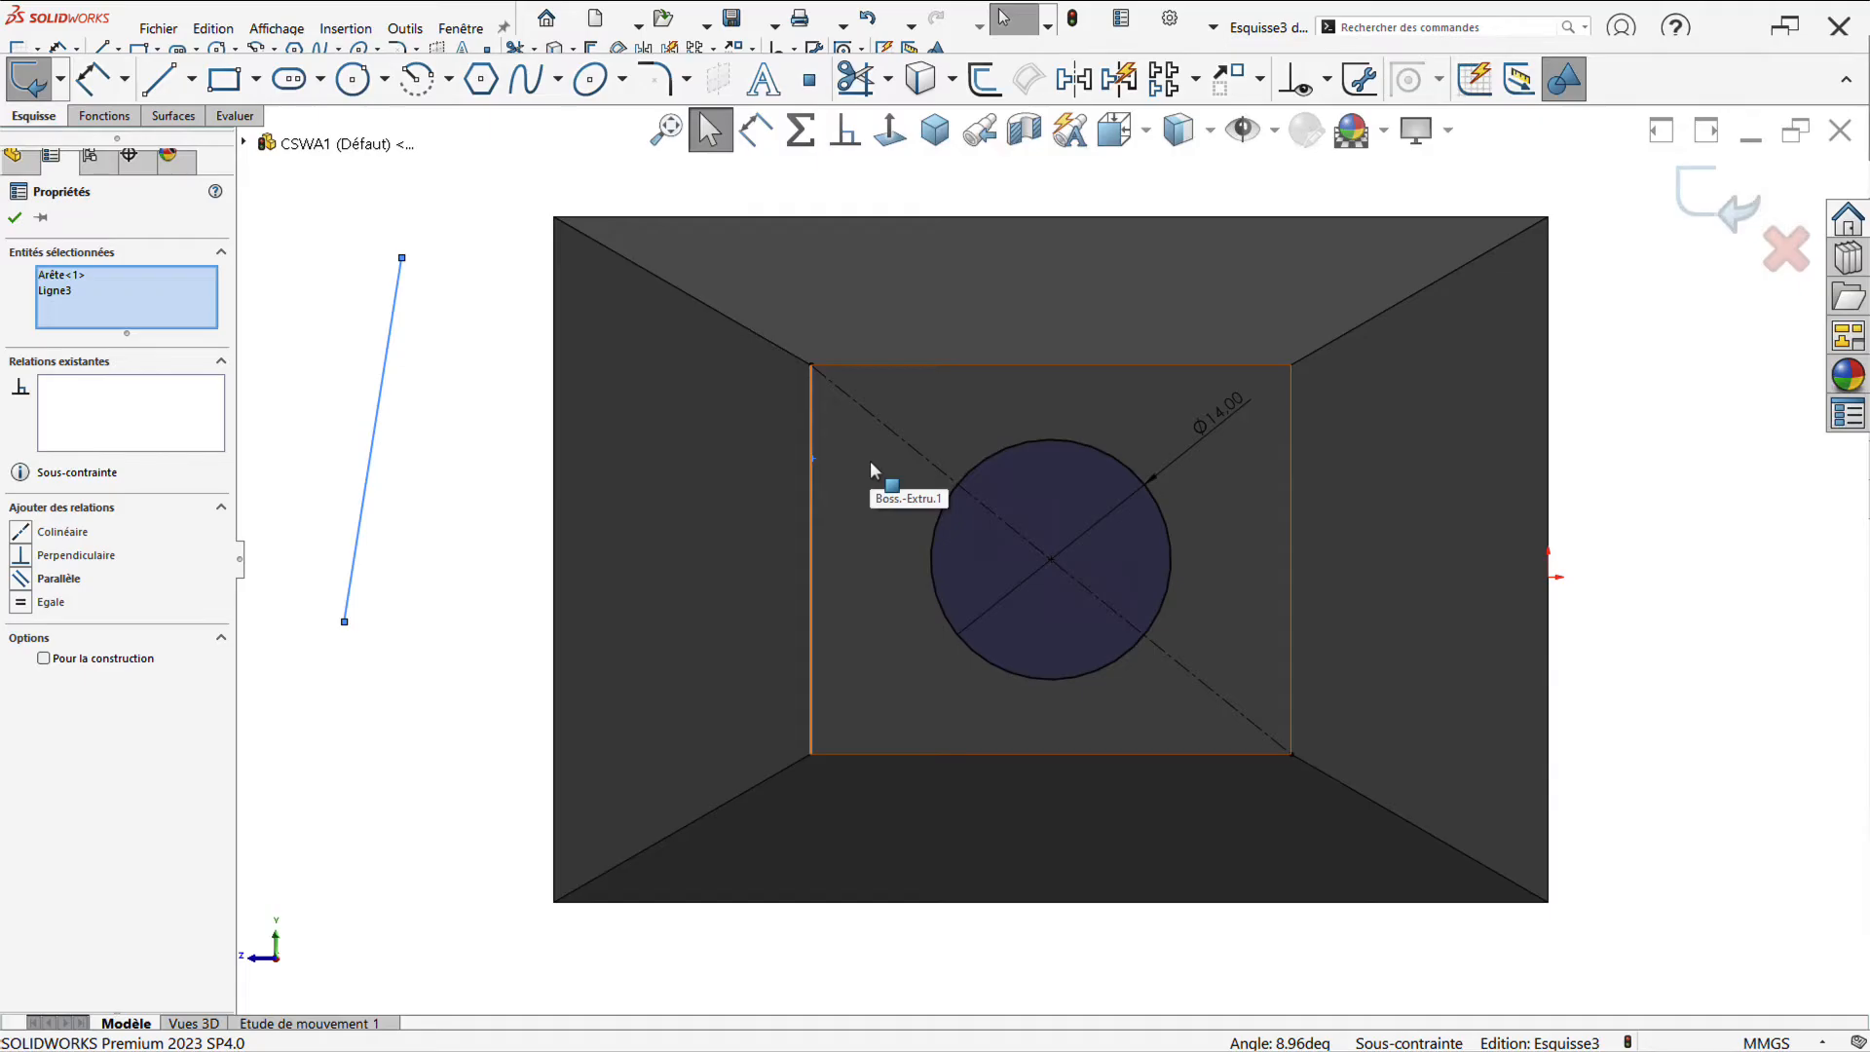
{"action": "left_click", "coordinate": [465, 443]}
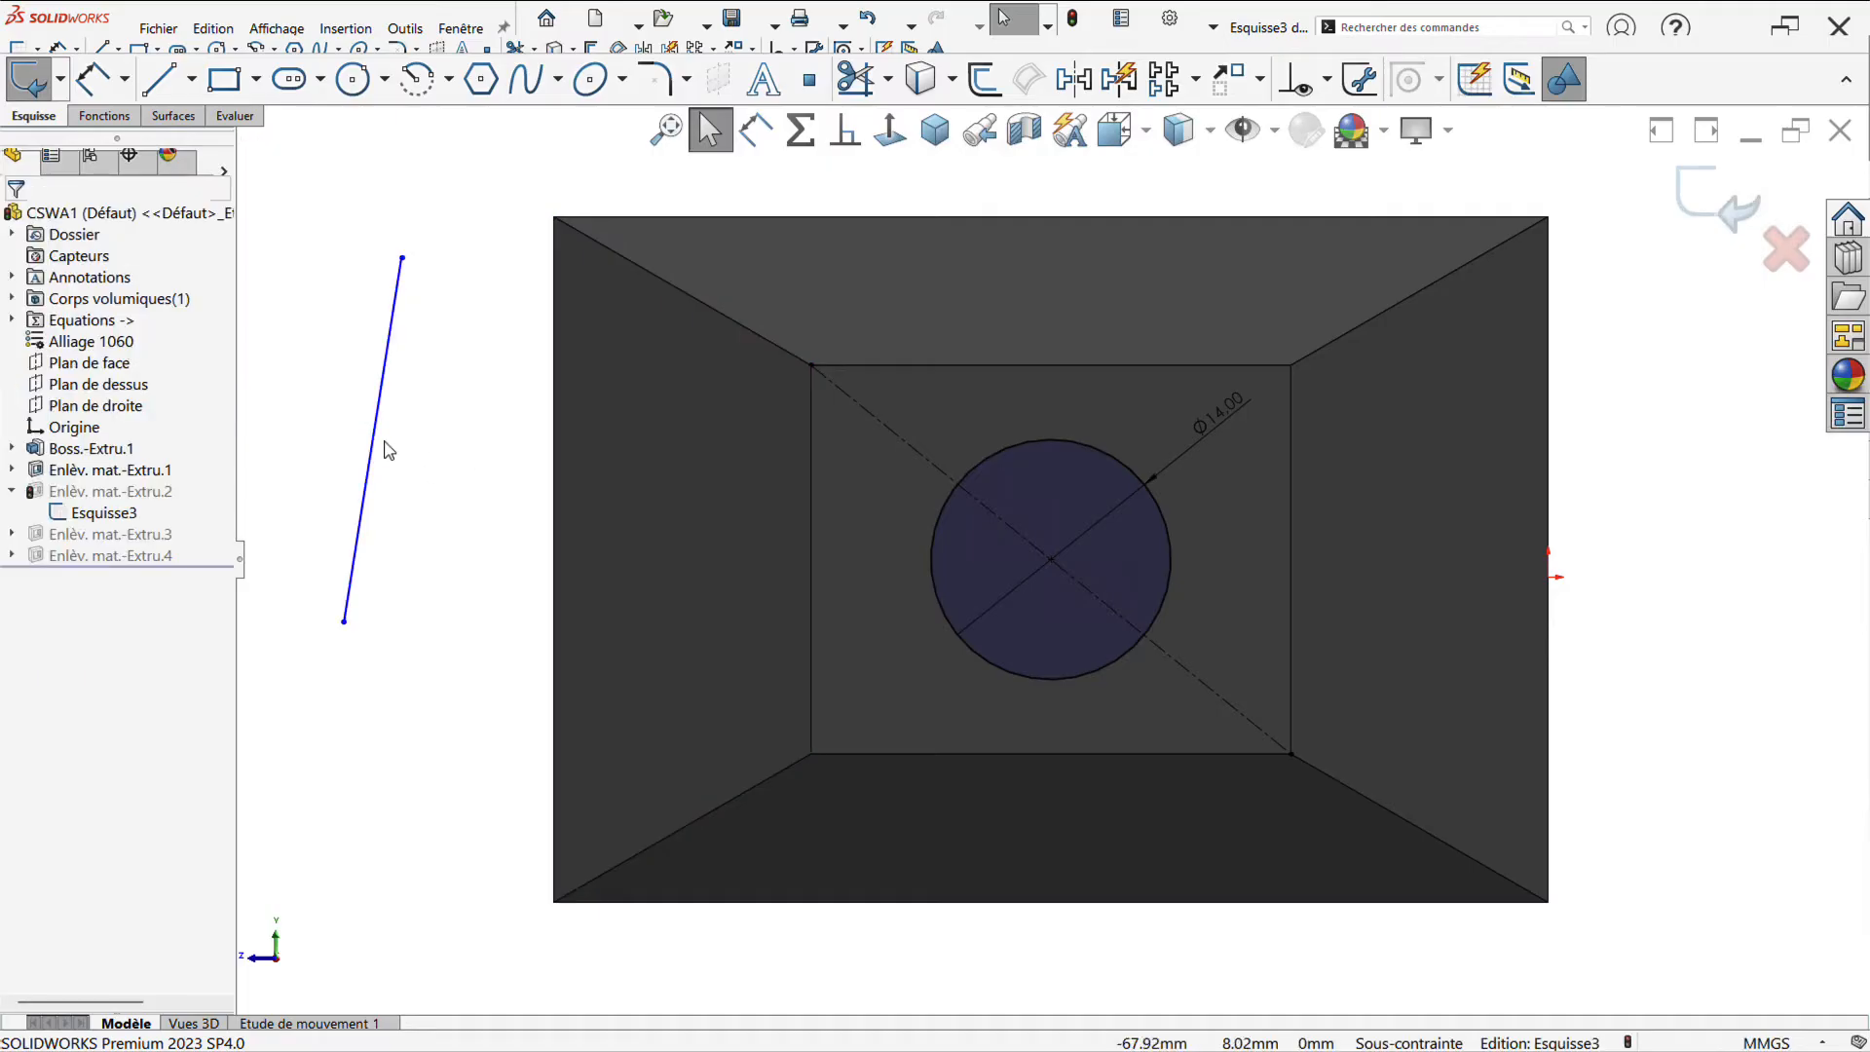
{"action": "left_click", "coordinate": [386, 449]}
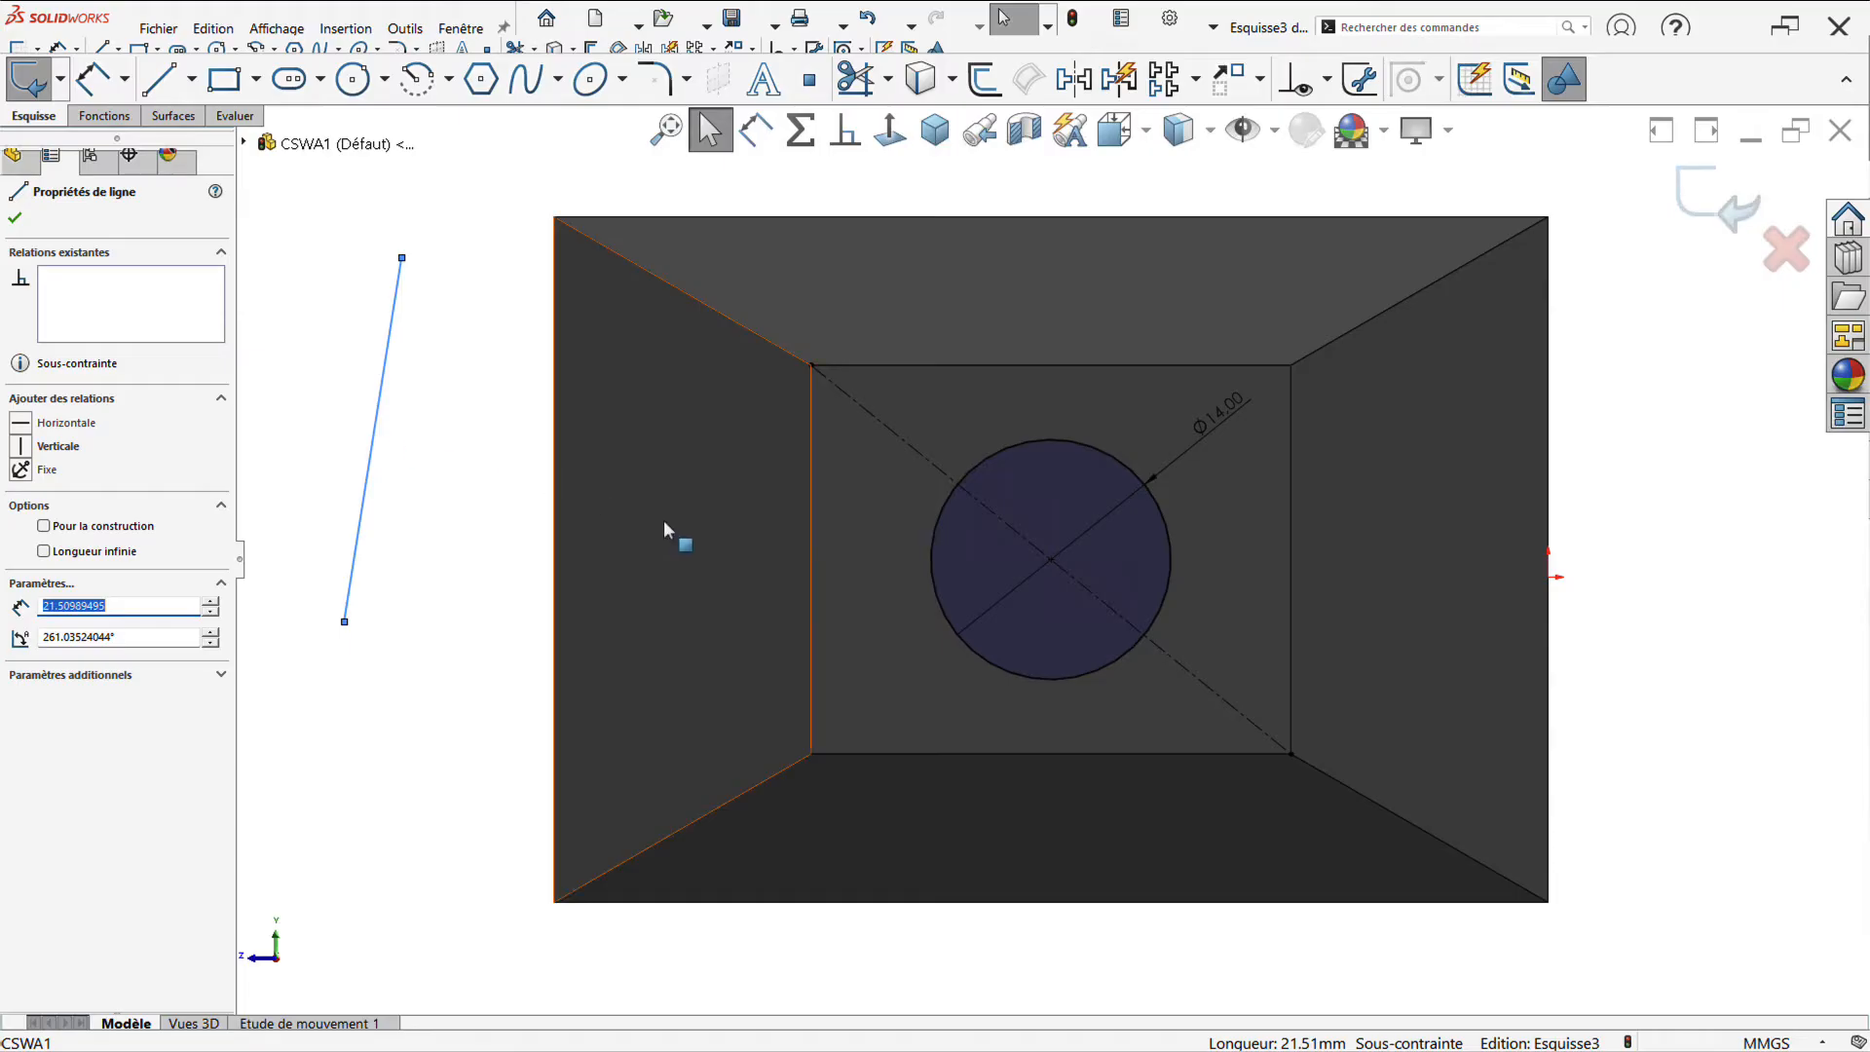
{"action": "left_click", "coordinate": [810, 499], "text": "ctrl"}
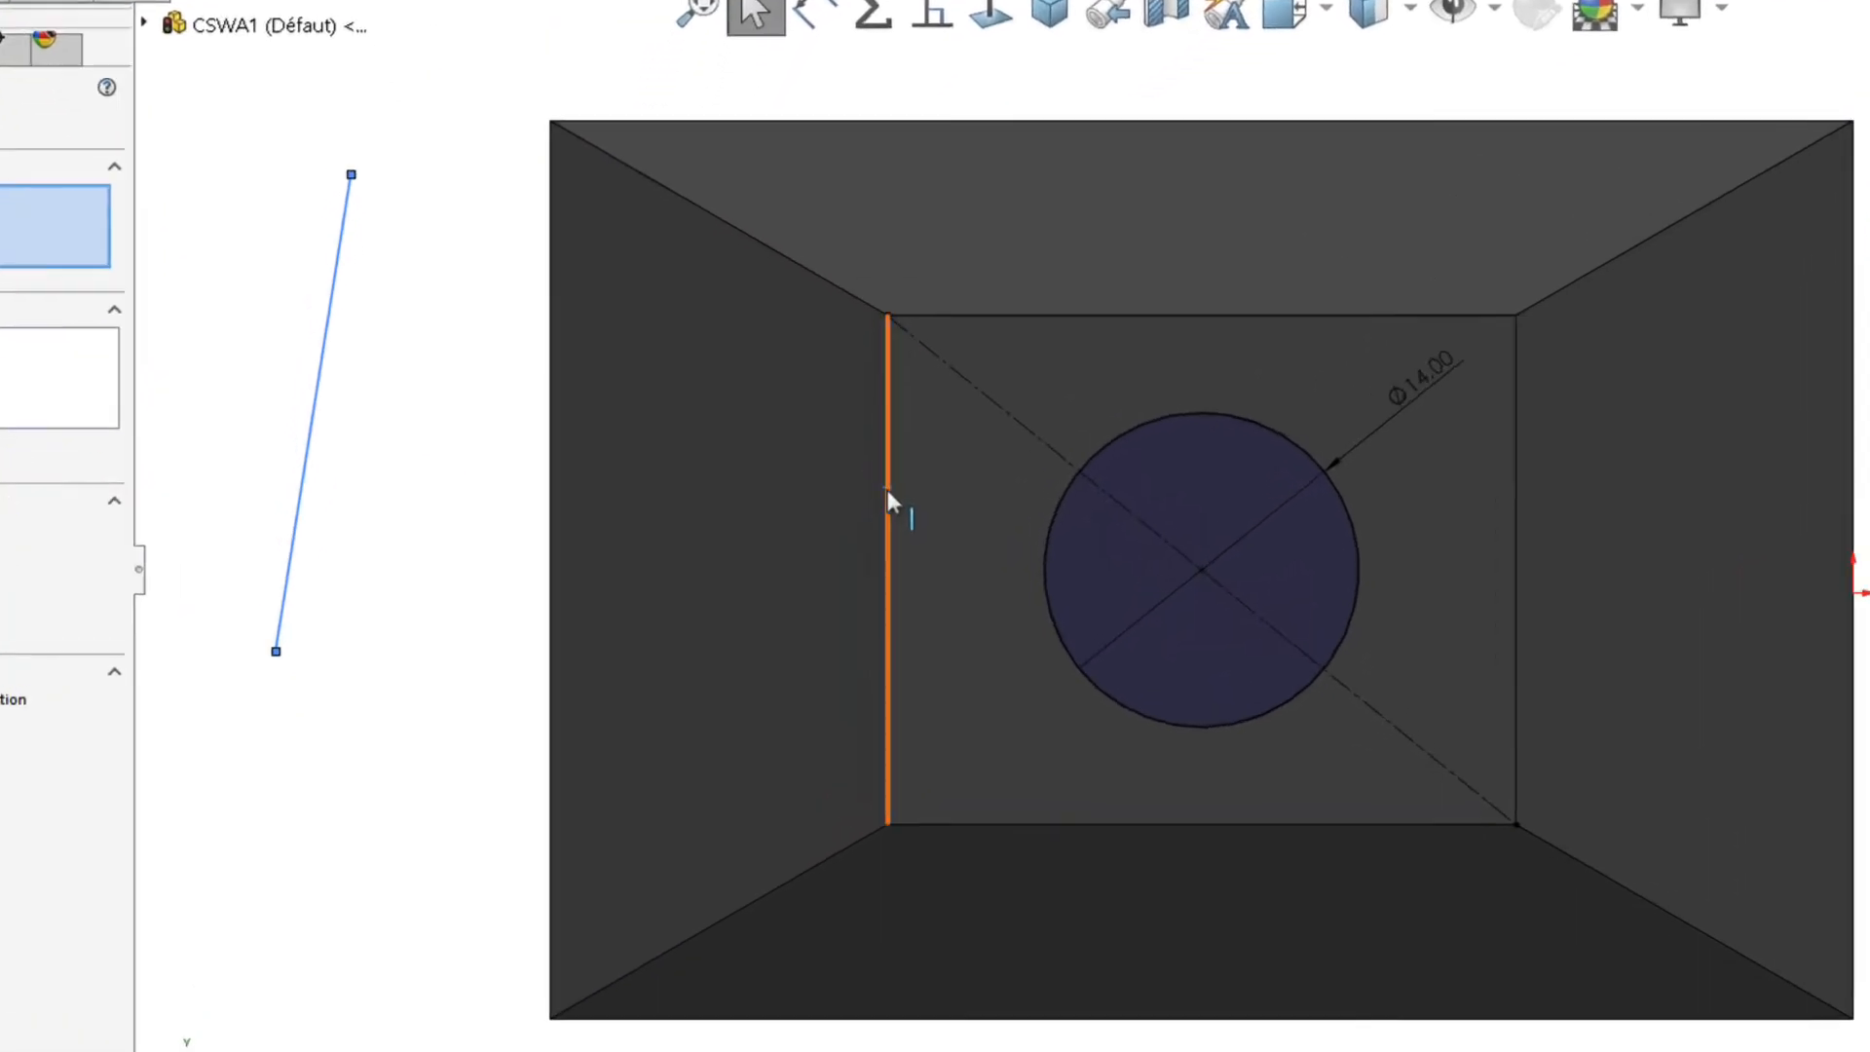
{"action": "left_click", "coordinate": [886, 501], "text": "ctrl"}
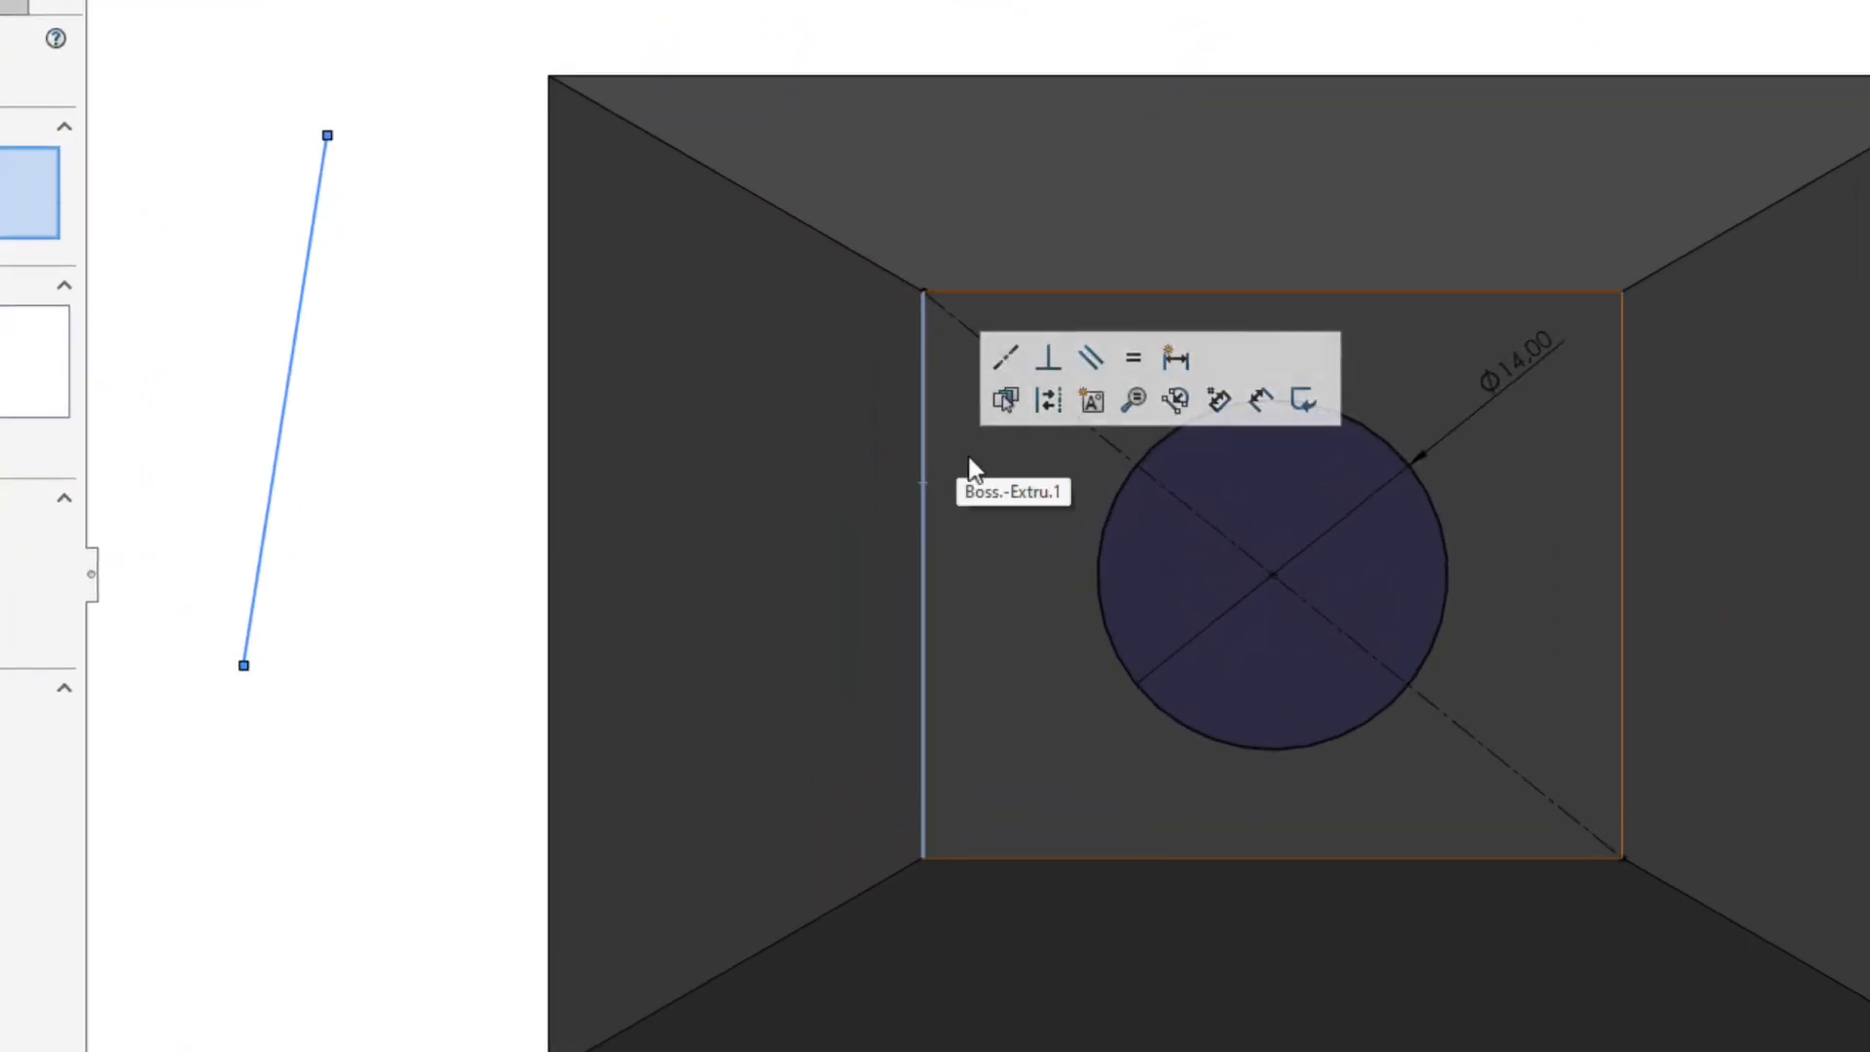
{"action": "left_click", "coordinate": [1090, 360]}
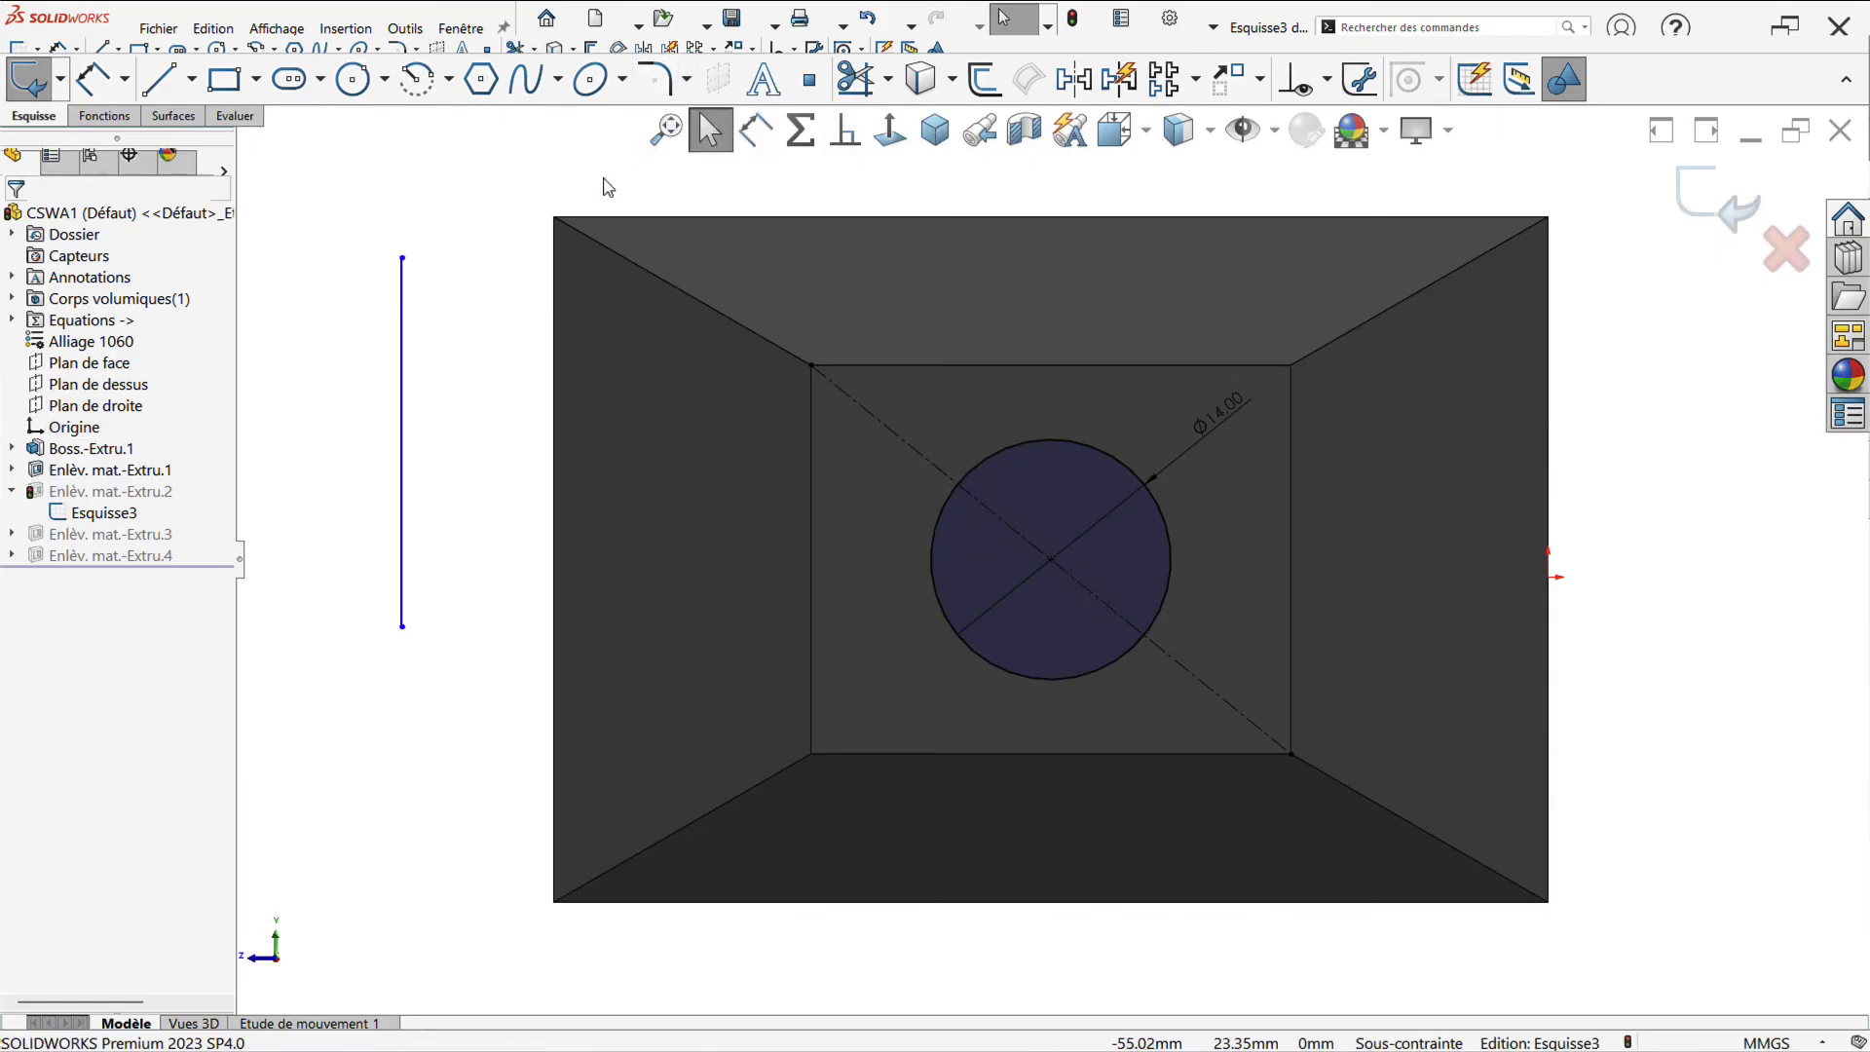
Undo the trial line and its parallel relation, and exit Esquisse3 without keeping changes
{"action": "left_click", "coordinate": [867, 17]}
{"action": "left_click", "coordinate": [719, 159]}
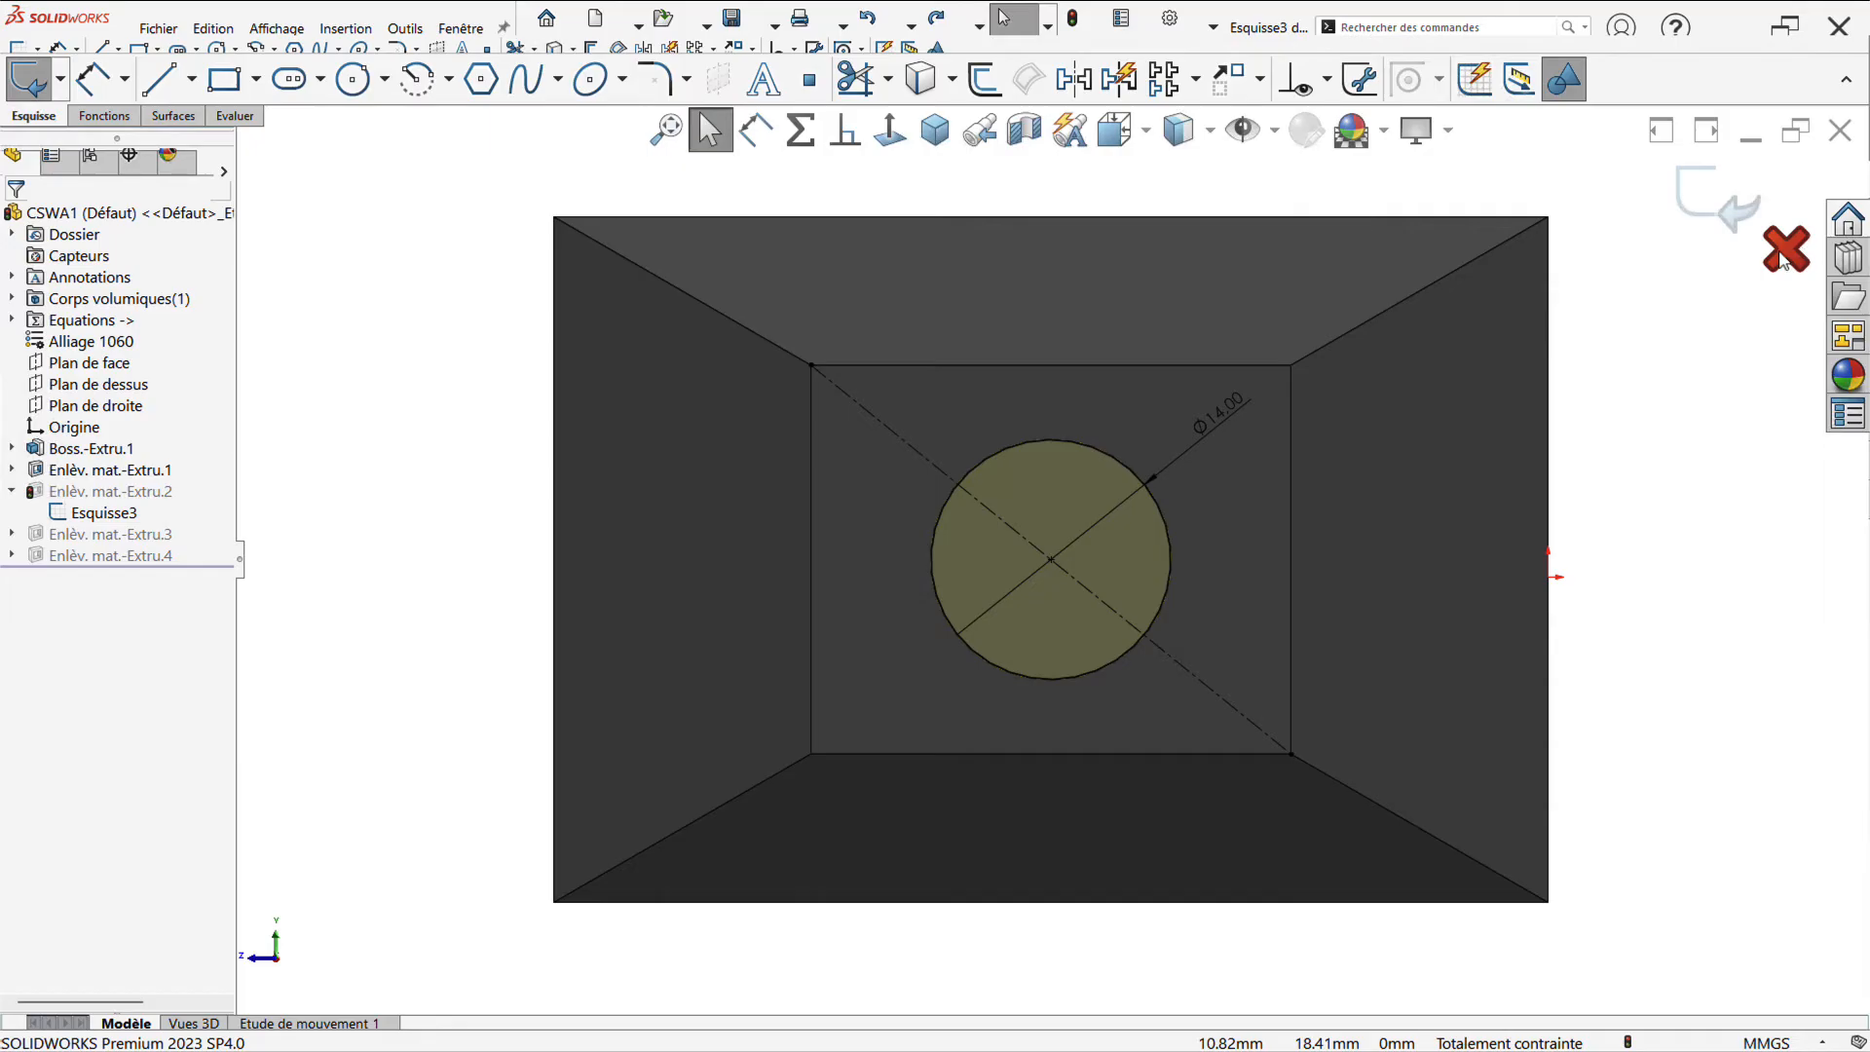
{"action": "left_click", "coordinate": [1786, 250]}
{"action": "left_click", "coordinate": [993, 542]}
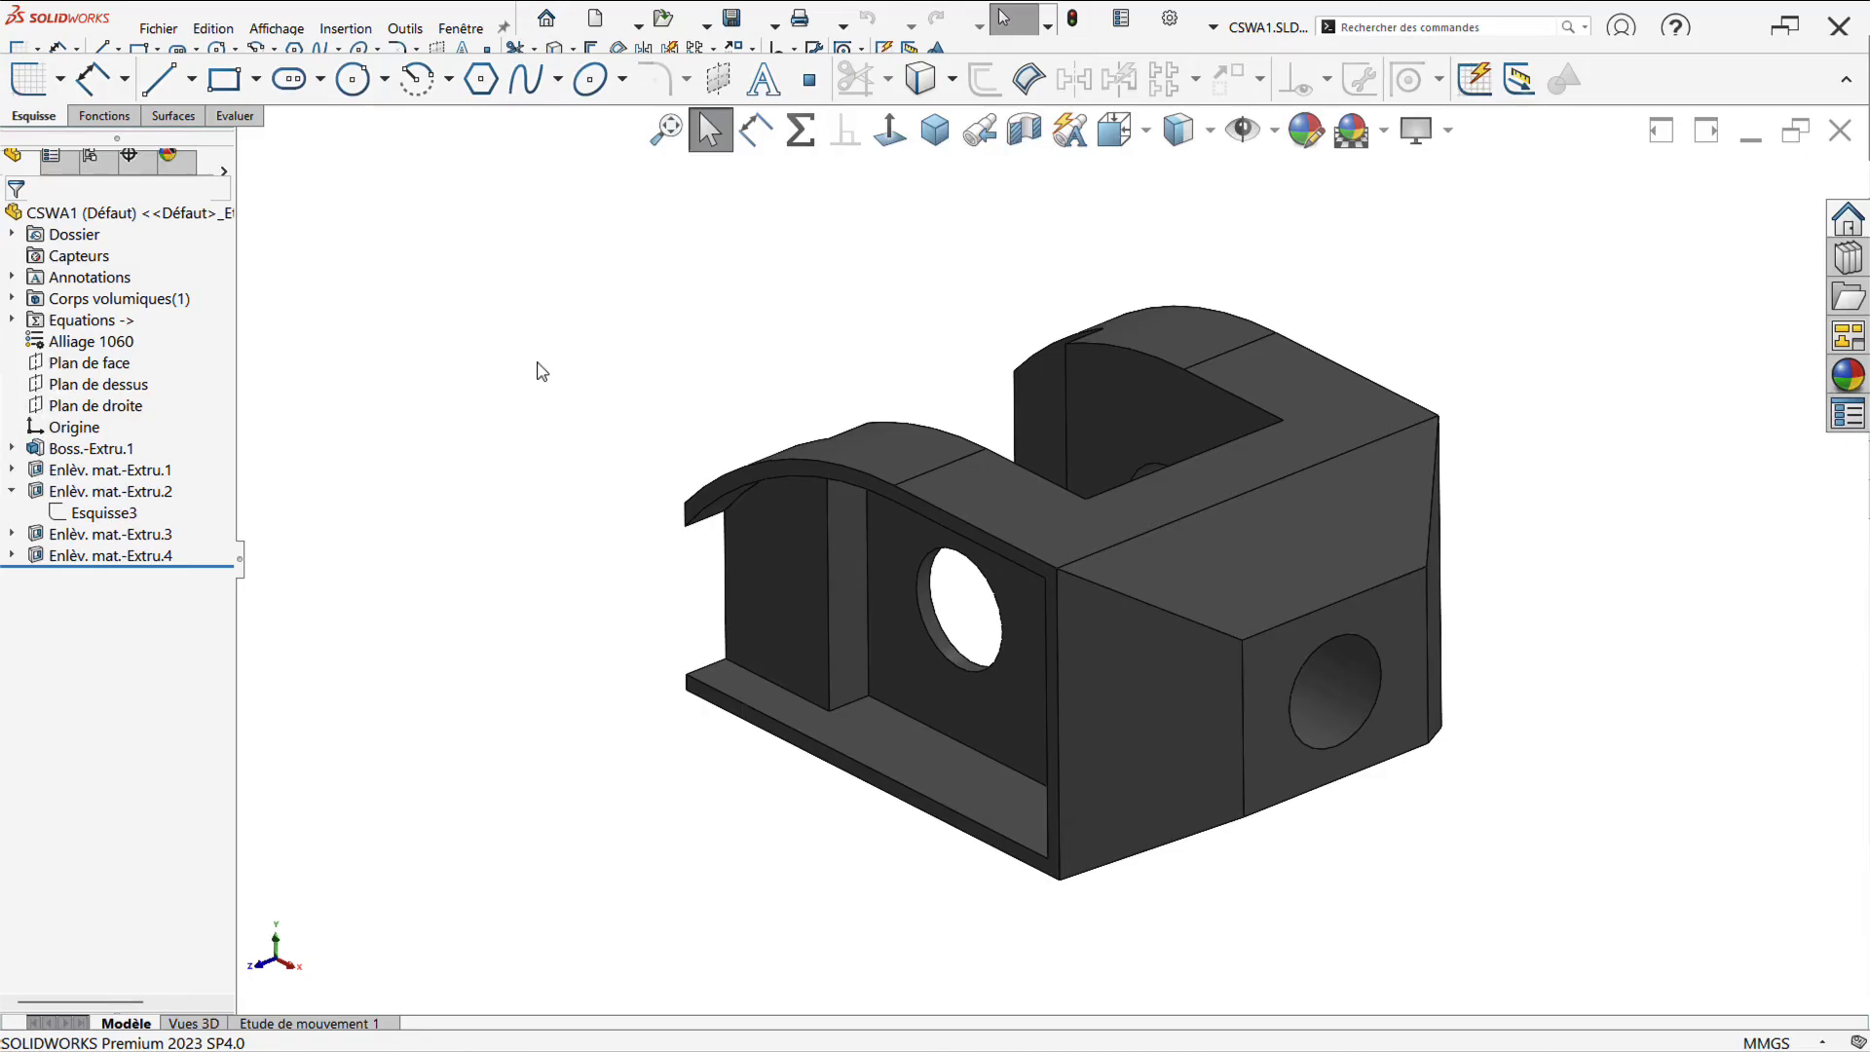
Examine the wizard's option for restoring SOLIDWORKS settings from a file, and cancel the wizard
{"action": "left_click", "coordinate": [415, 37]}
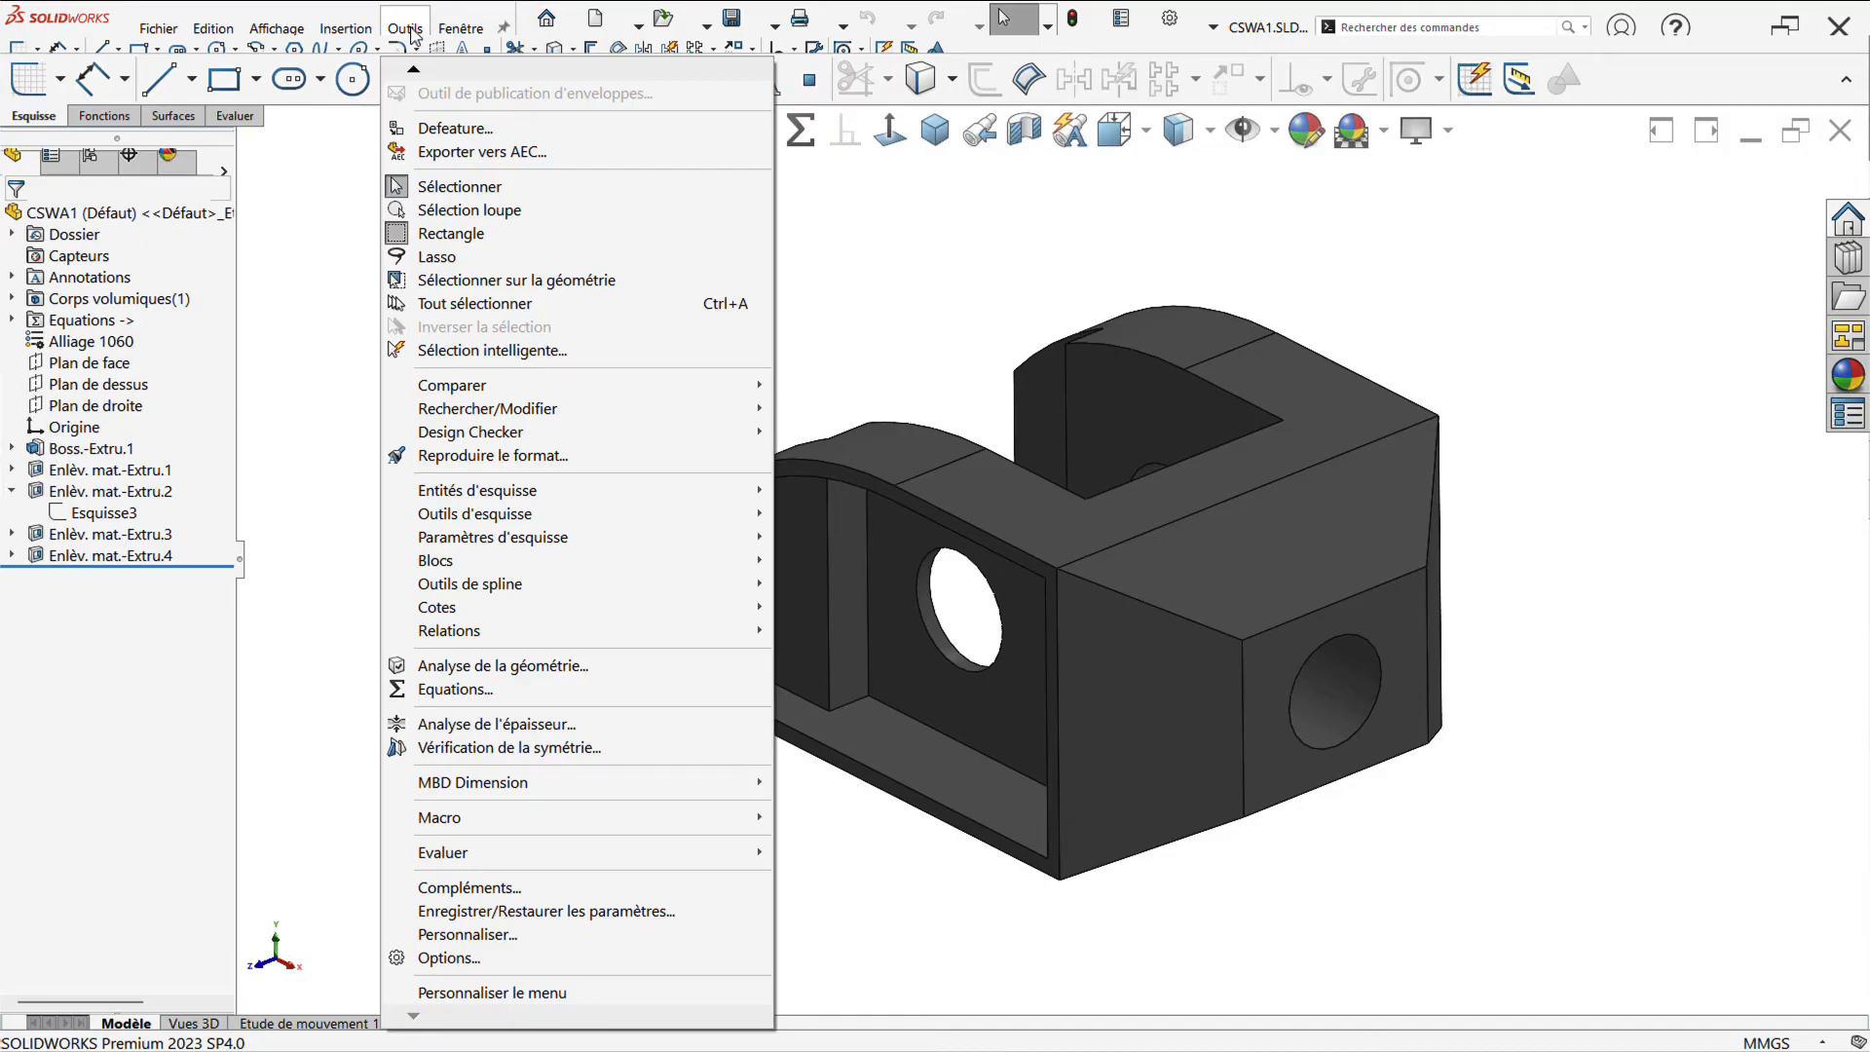
{"action": "mouse_move", "coordinate": [393, 35]}
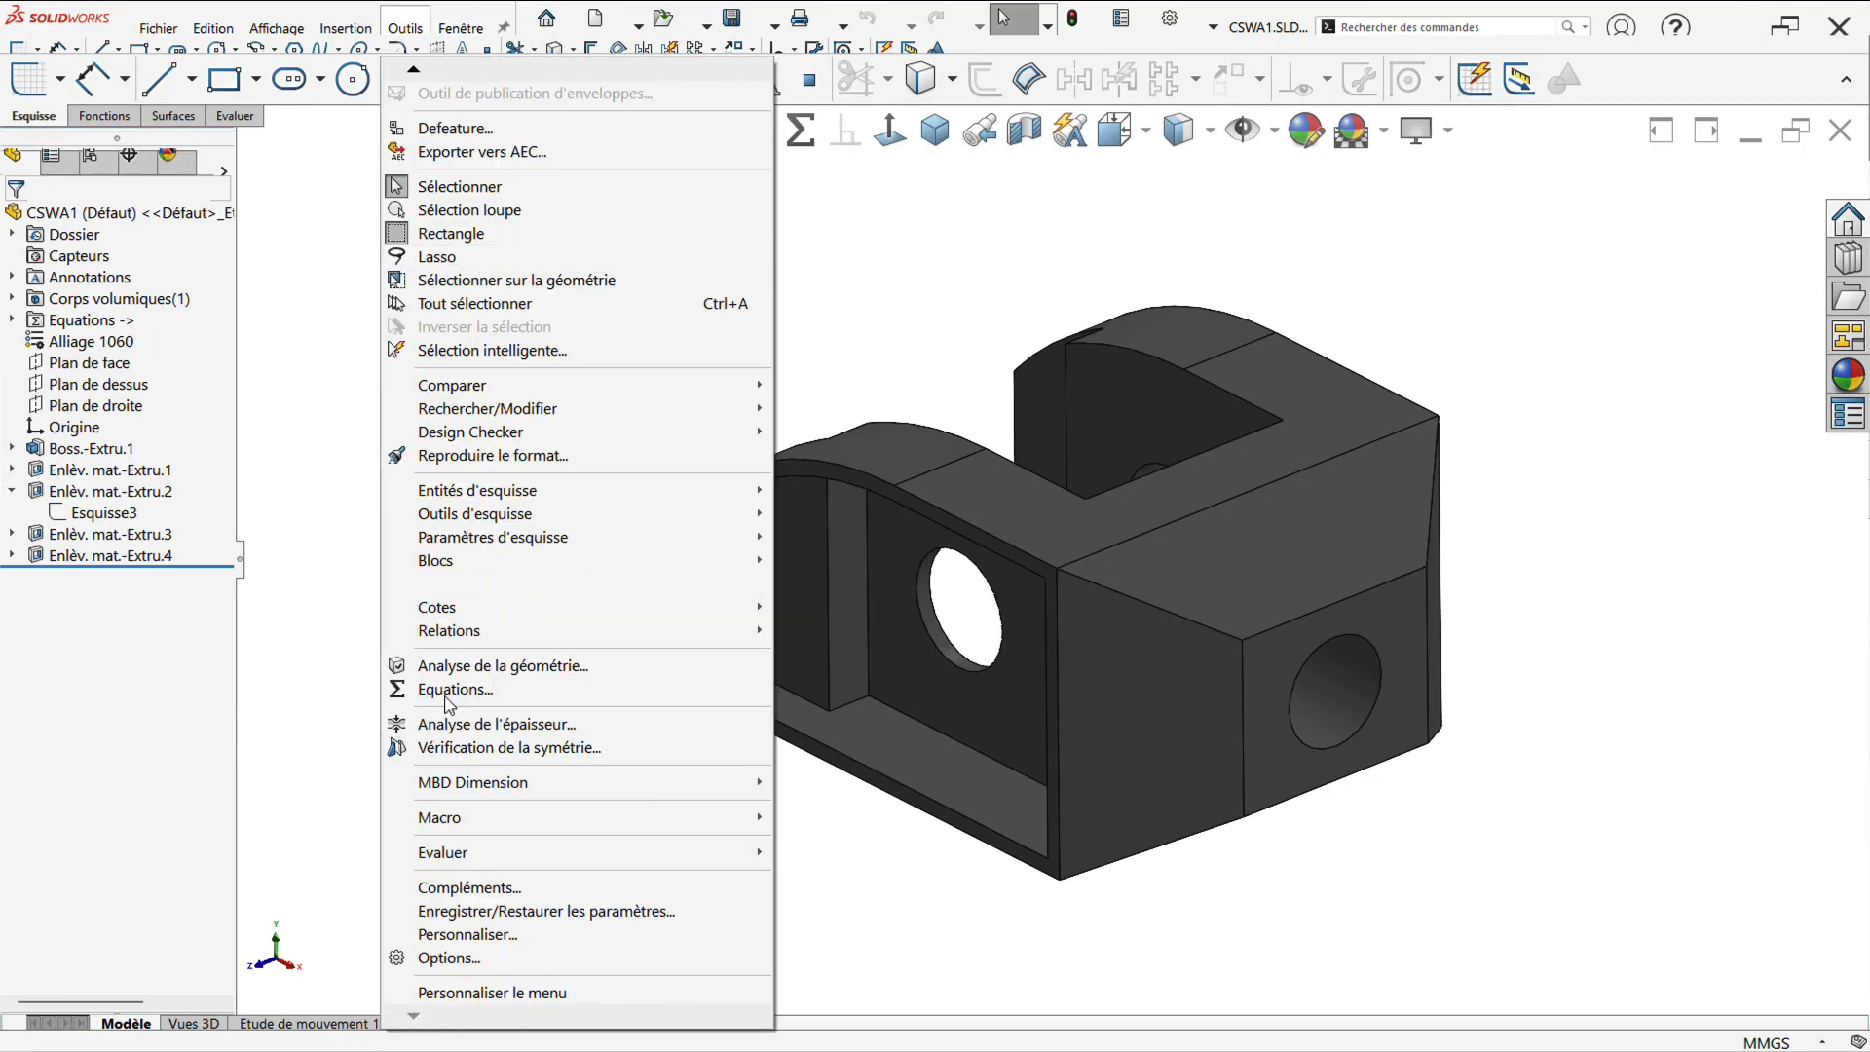
{"action": "left_click", "coordinate": [532, 917]}
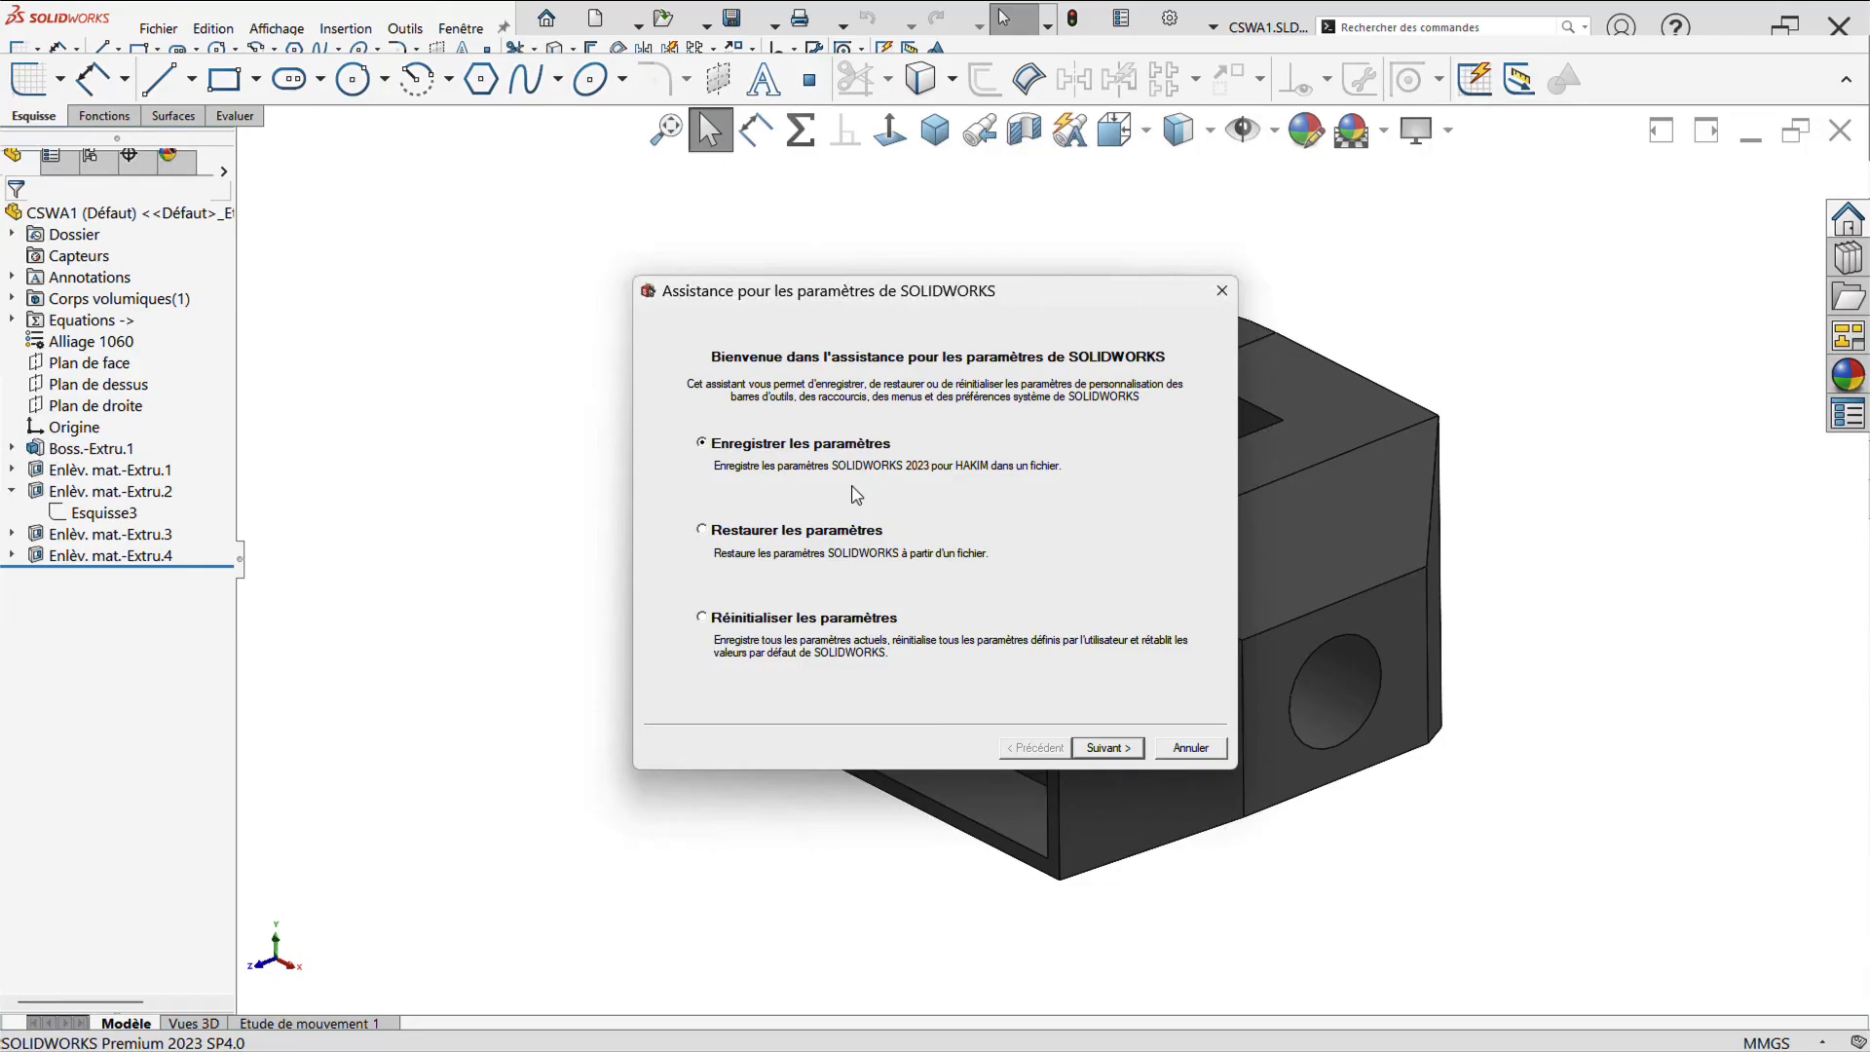
{"action": "left_click", "coordinate": [1110, 747]}
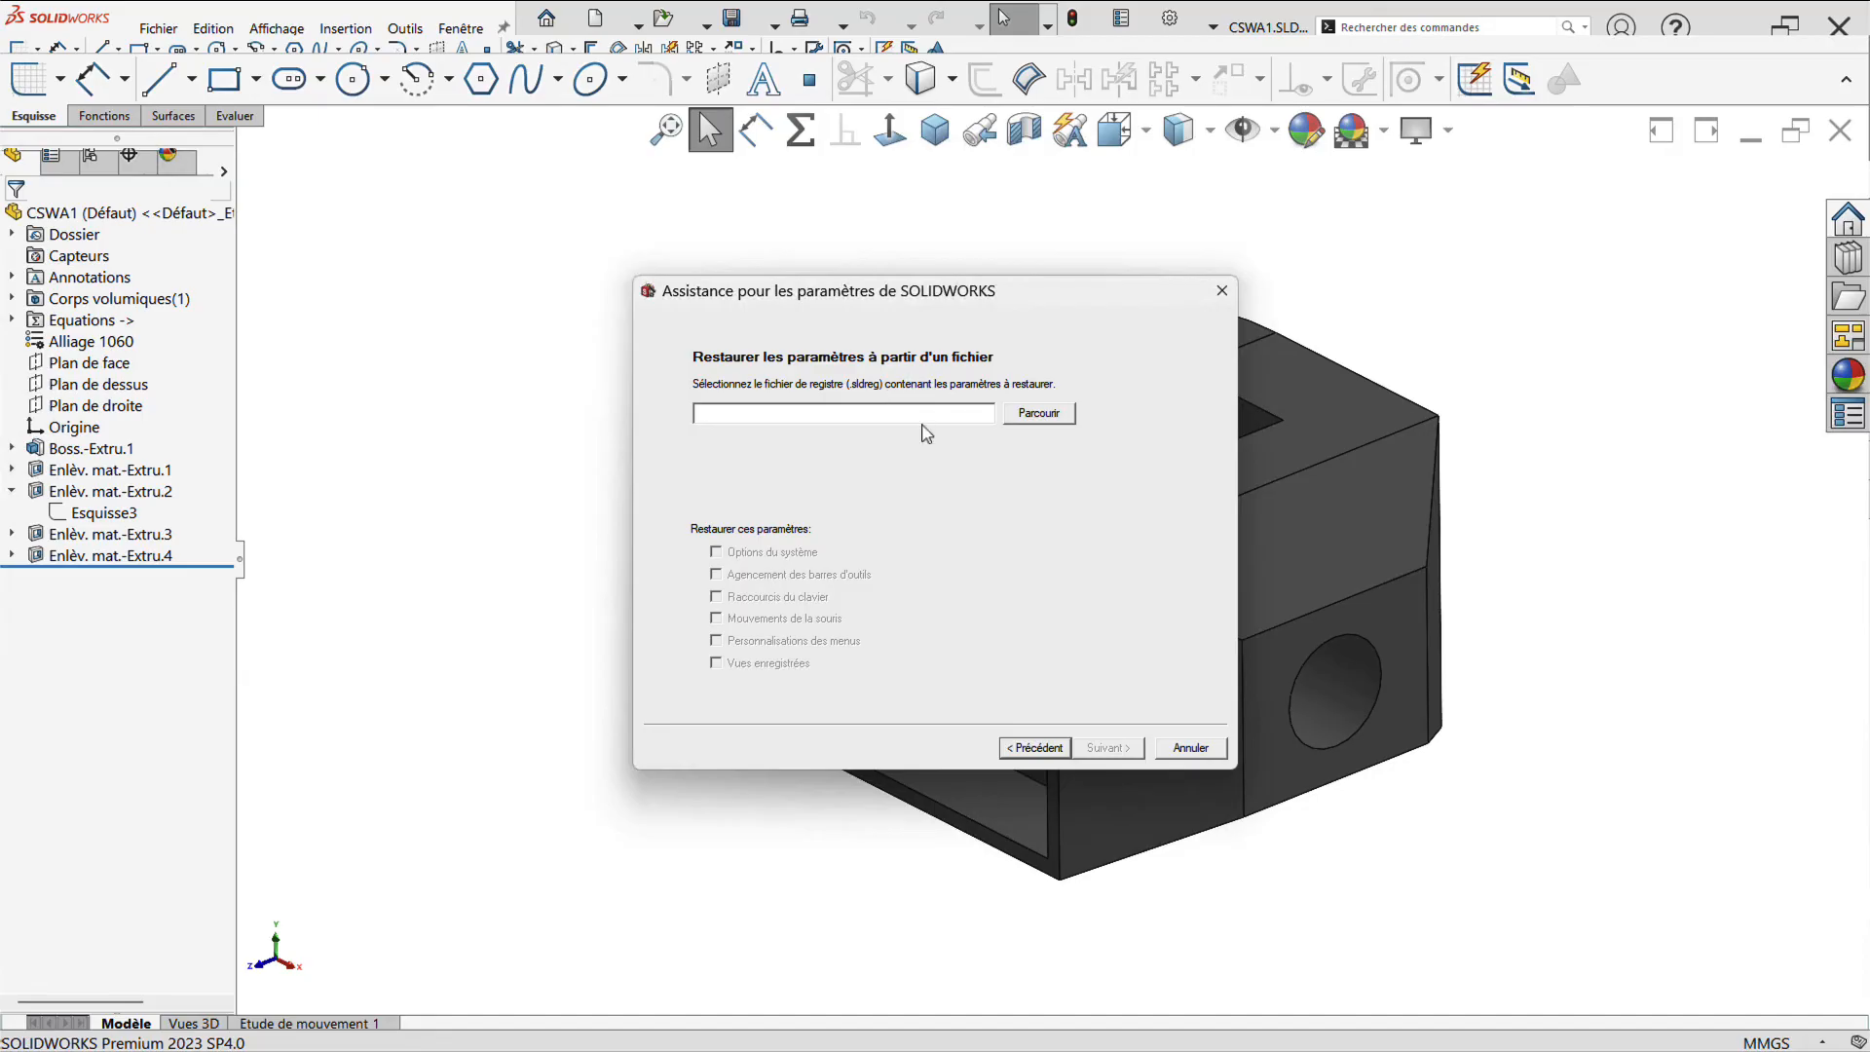
{"action": "left_click", "coordinate": [1162, 746]}
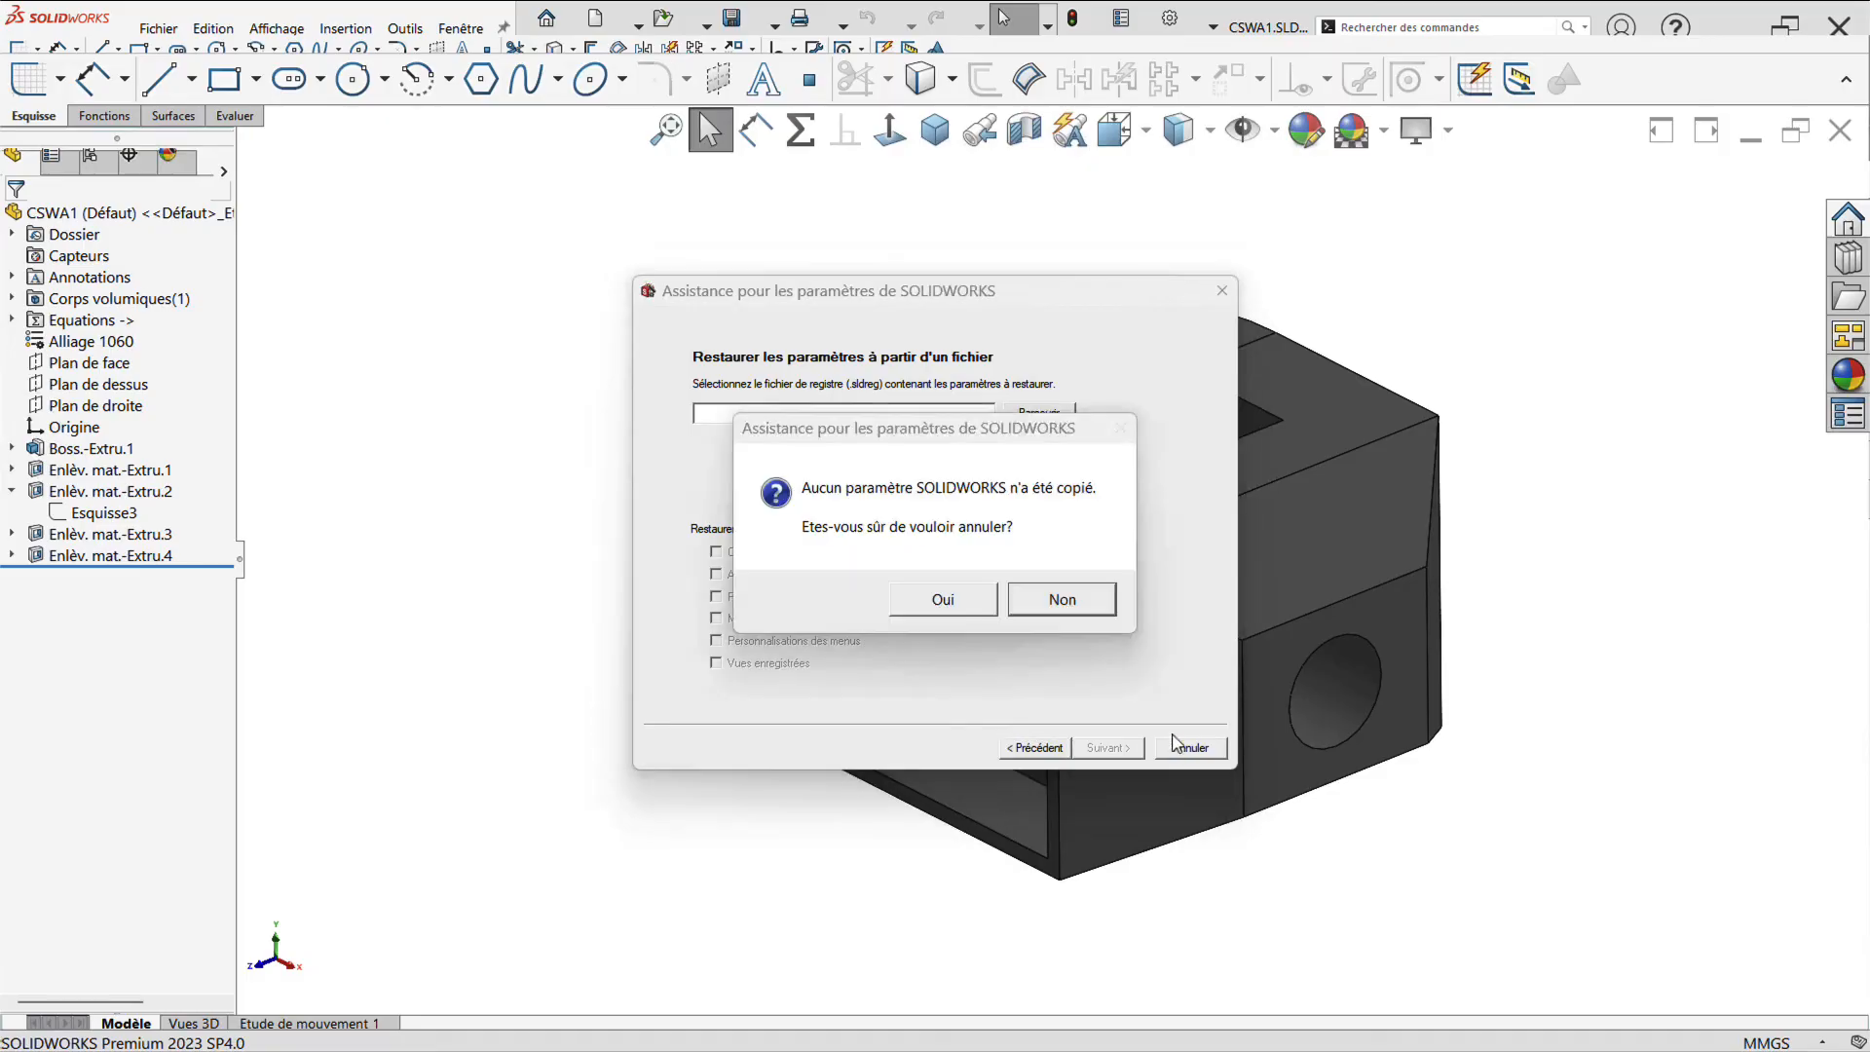
{"action": "left_click", "coordinate": [964, 602]}
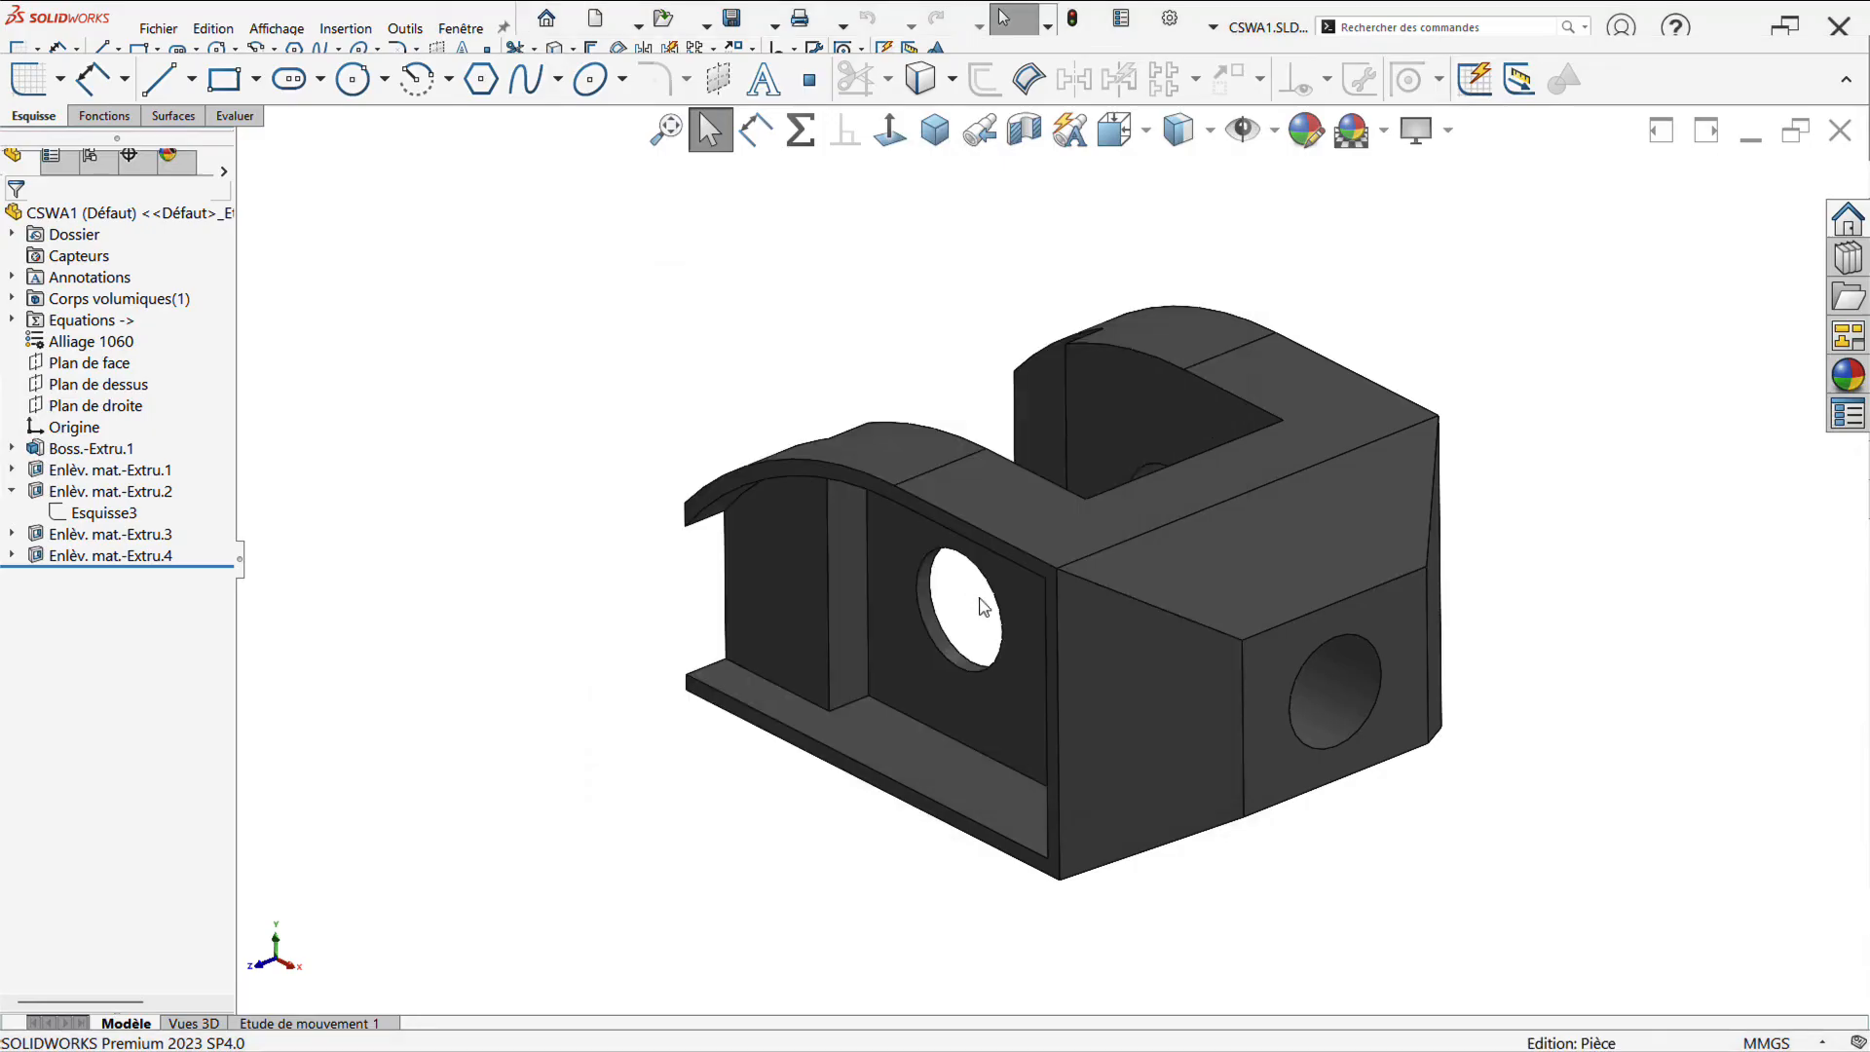
Save all SOLIDWORKS settings, including all toolbars and the CommandManager, to swSettings.sldreg in the Documents folder
{"action": "left_click", "coordinate": [404, 28]}
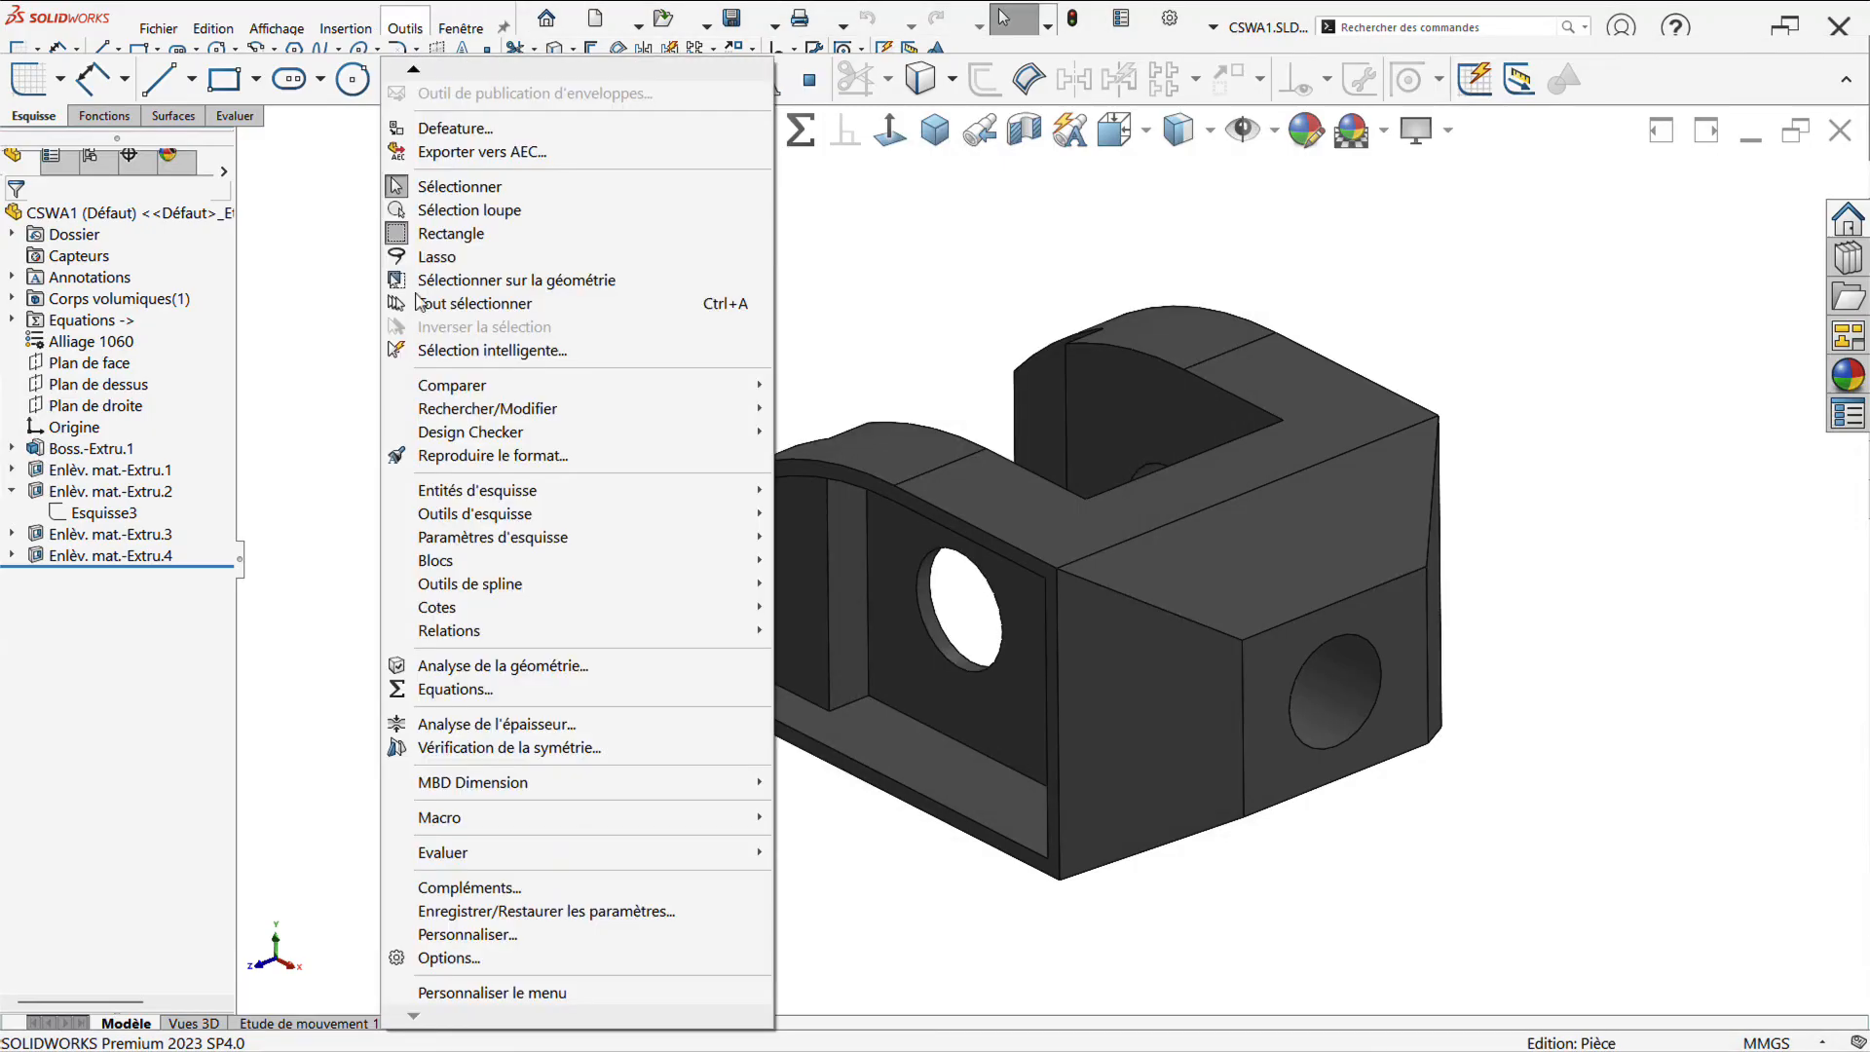
{"action": "left_click", "coordinate": [461, 914]}
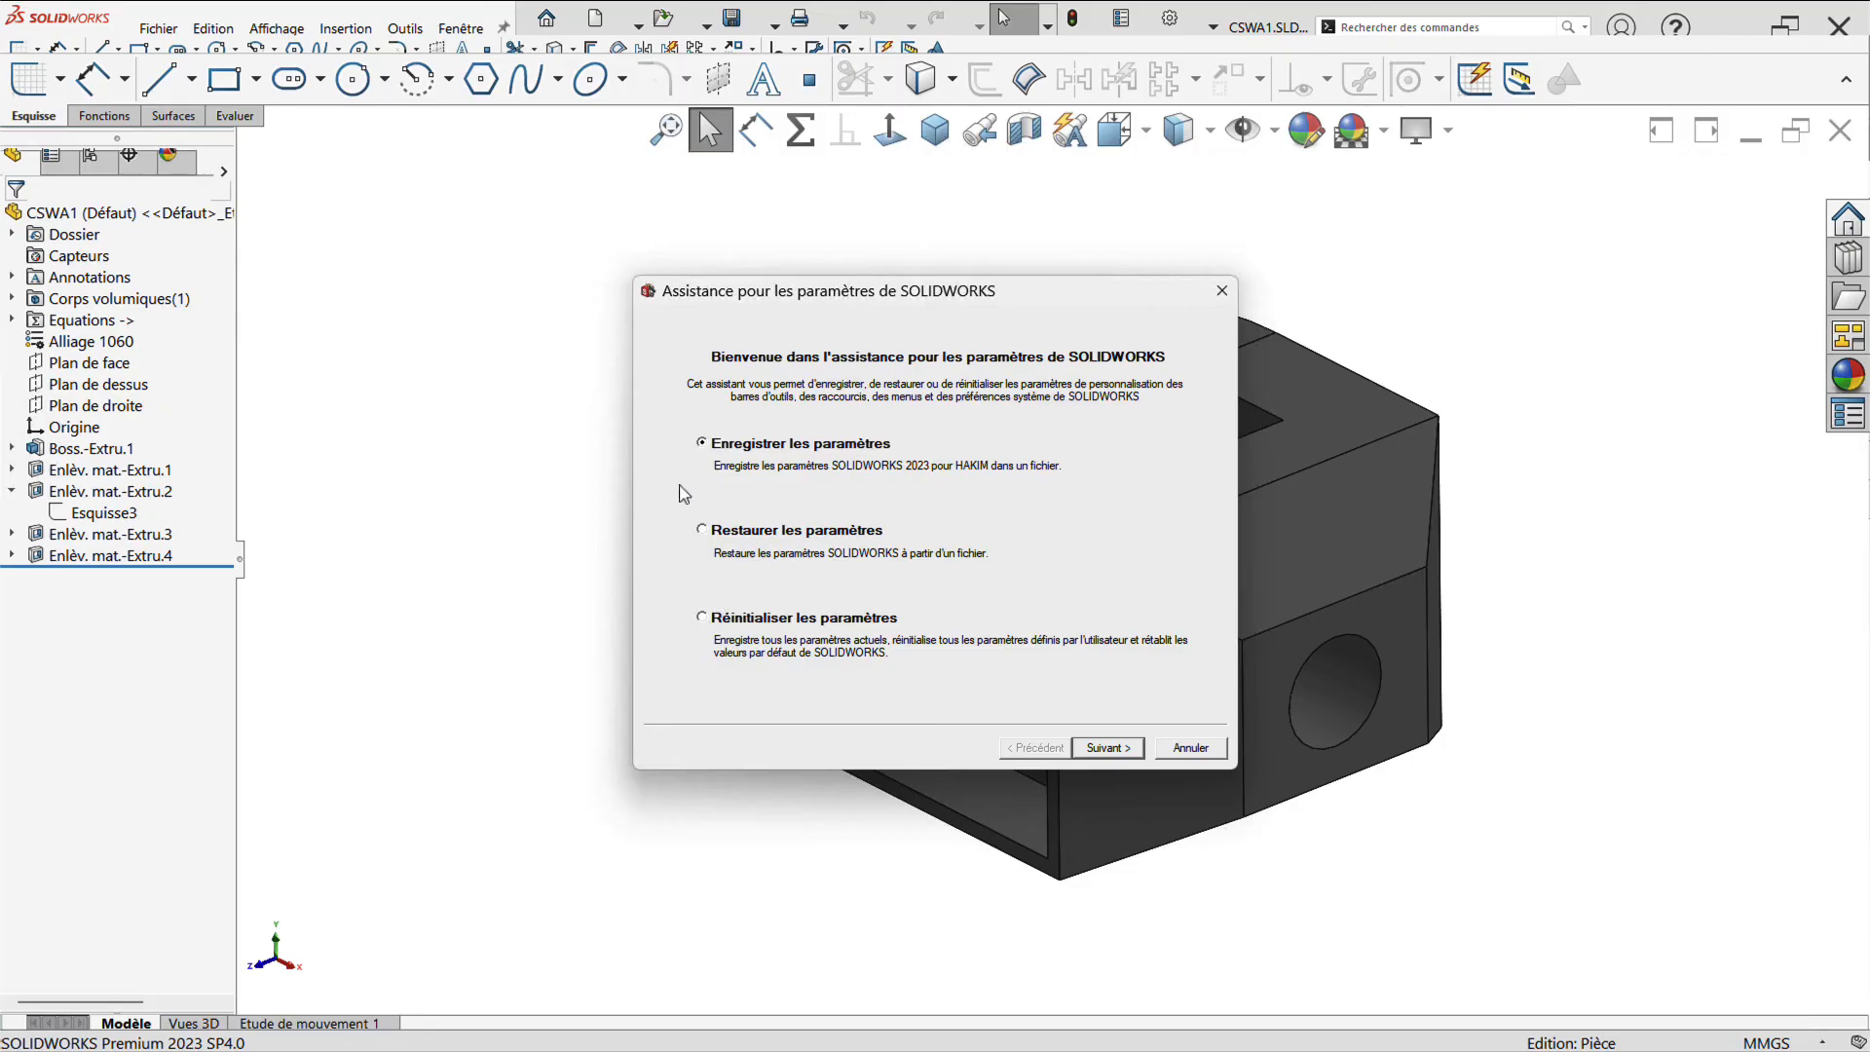
{"action": "left_click", "coordinate": [1109, 748]}
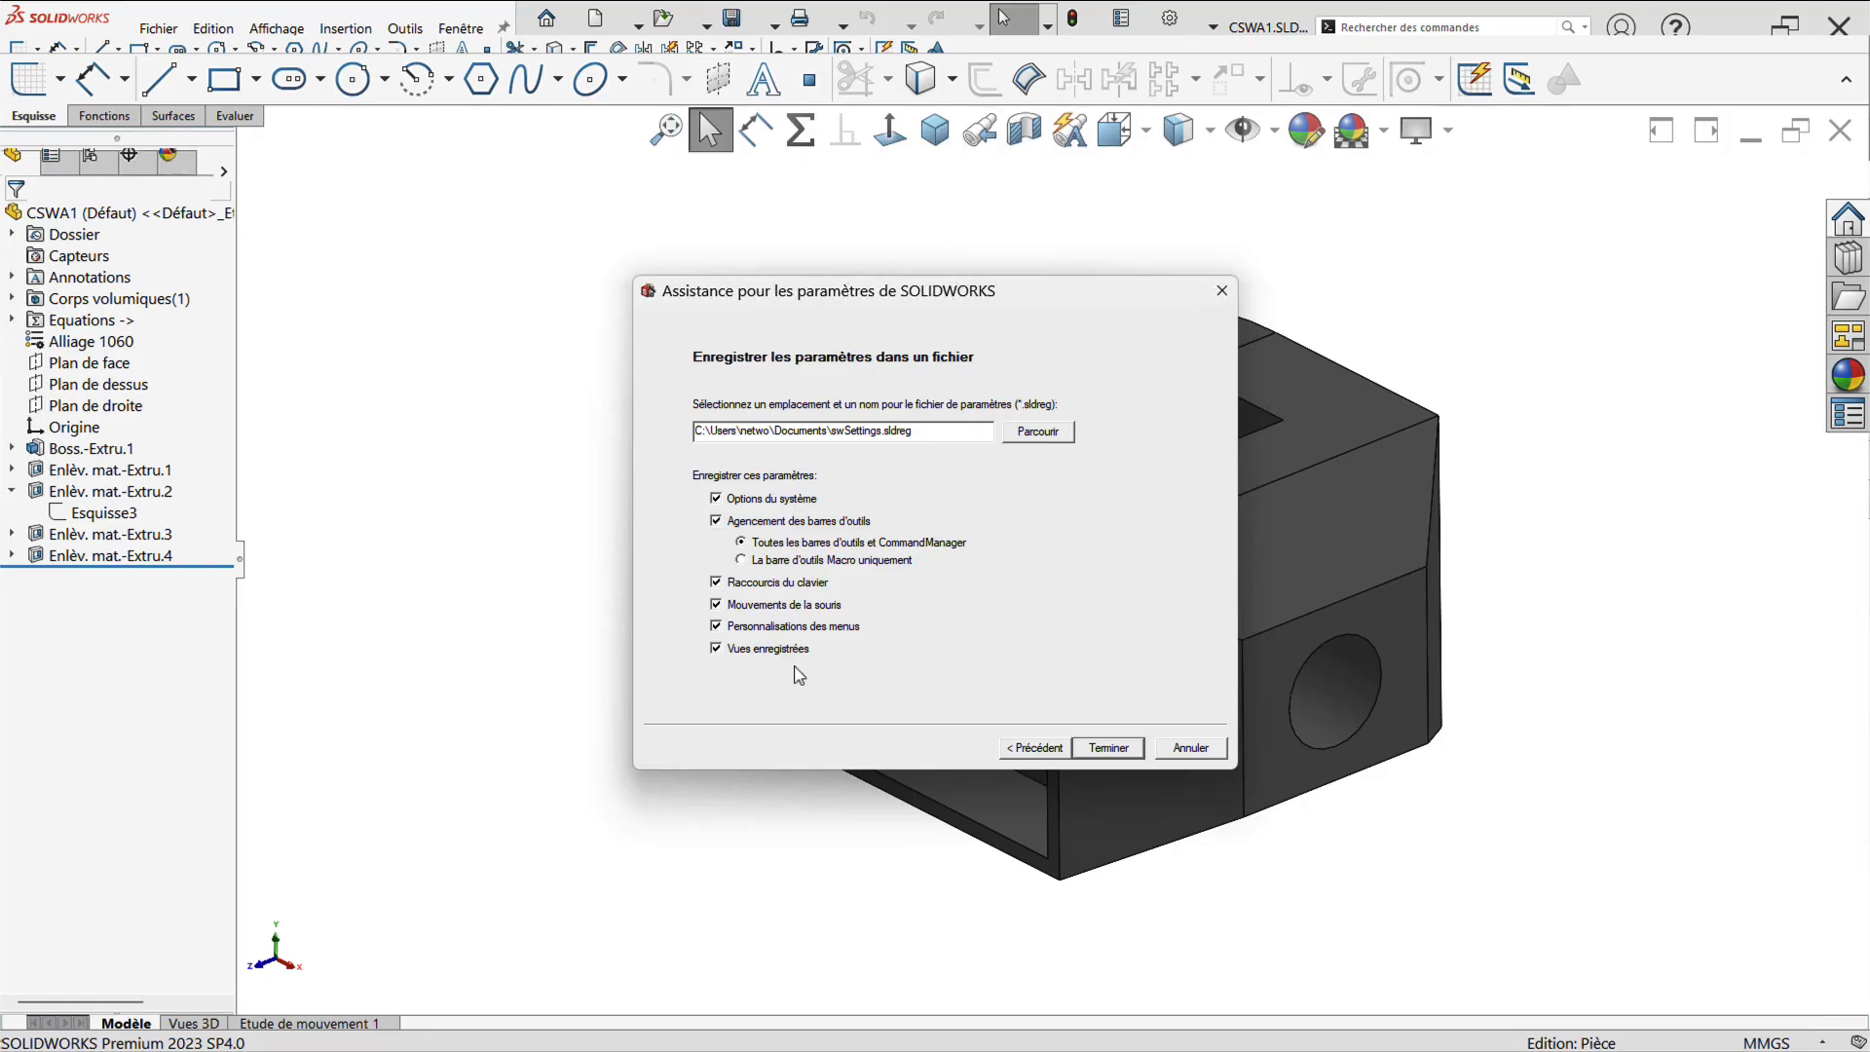
{"action": "left_click", "coordinate": [1081, 748]}
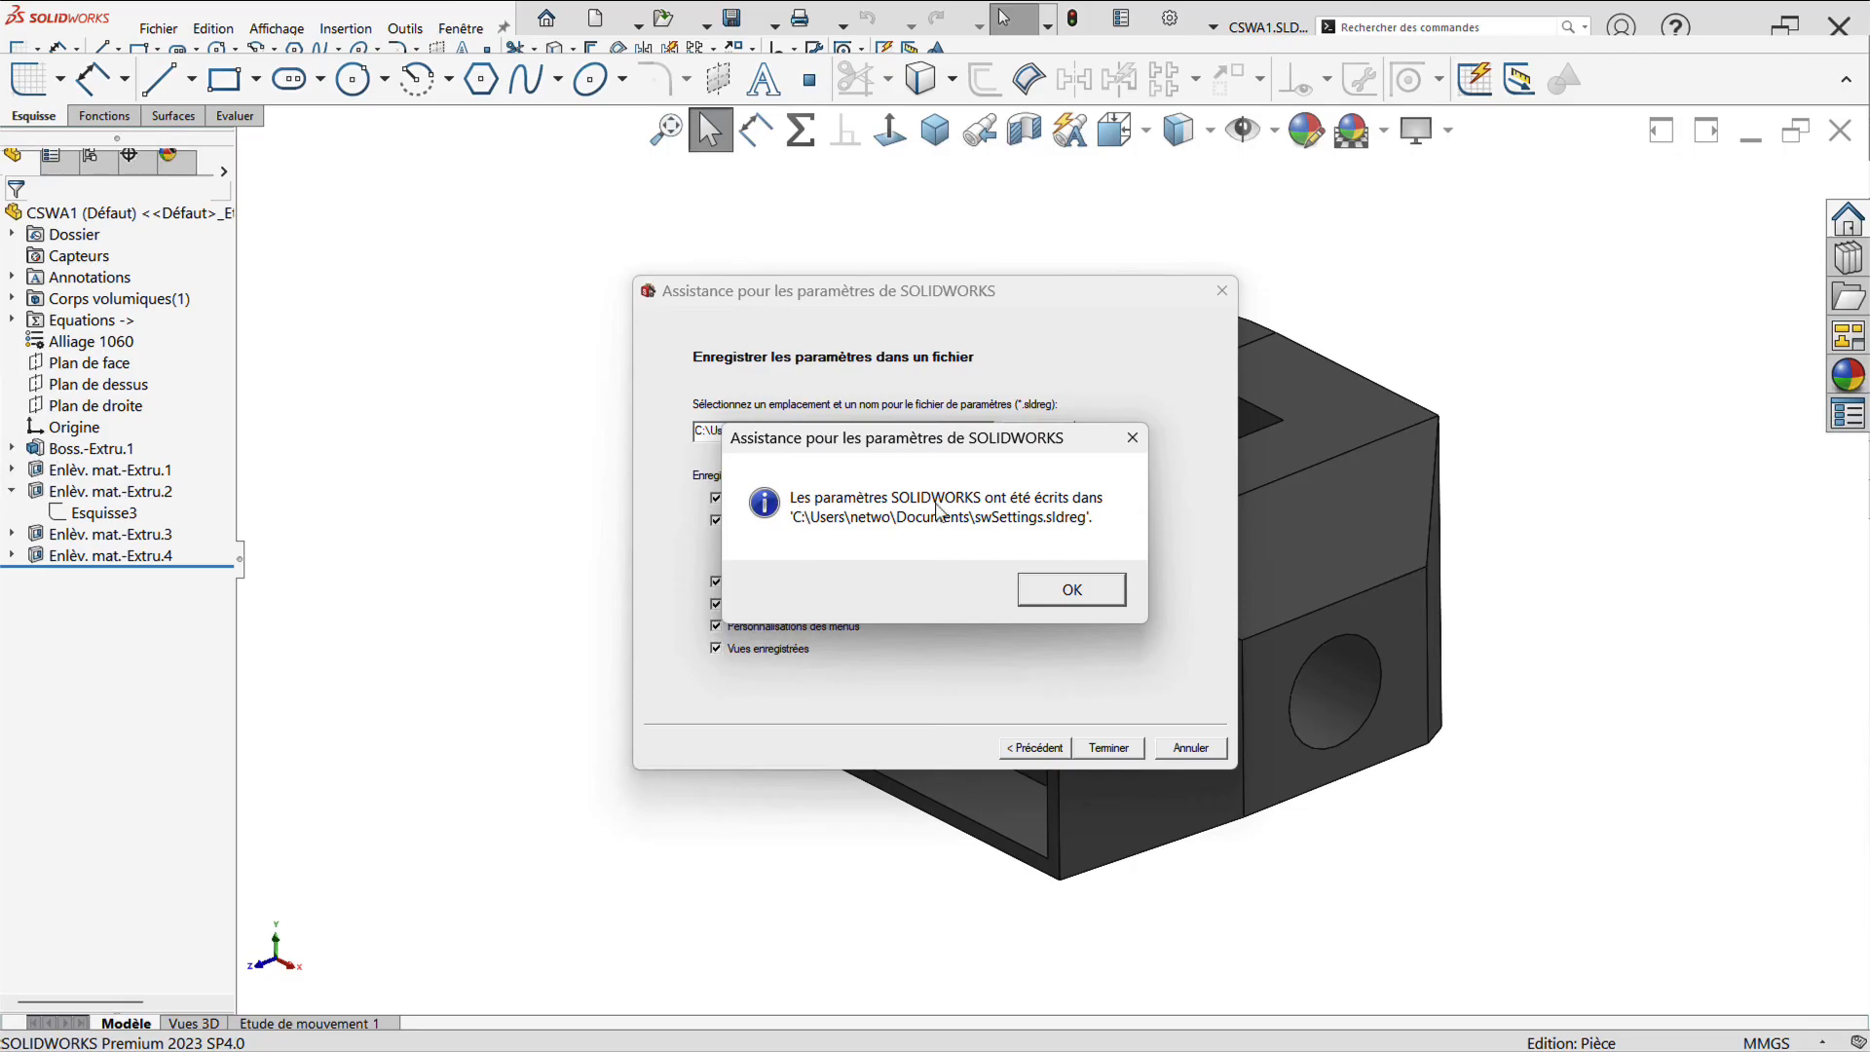
{"action": "left_click", "coordinate": [1047, 589]}
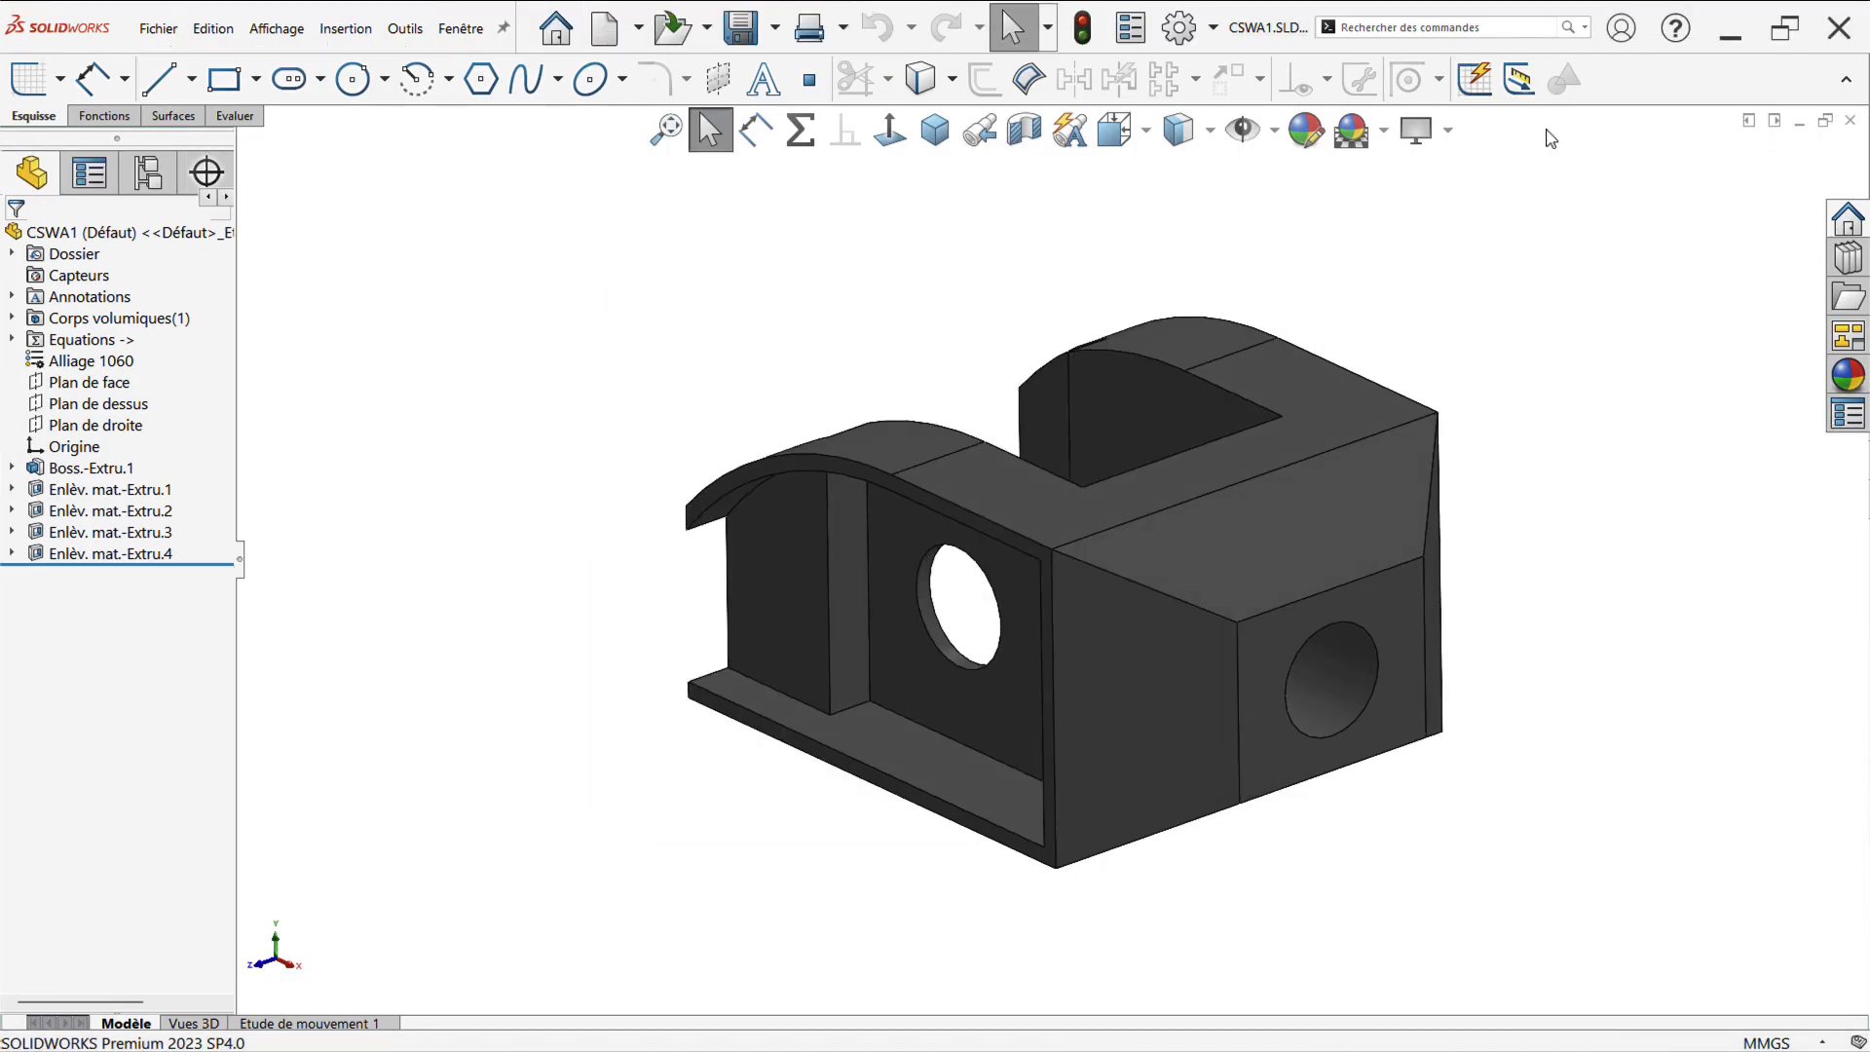
Customize the interface with the smallest icon size and large CommandManager buttons with text
{"action": "right_click", "coordinate": [1621, 78]}
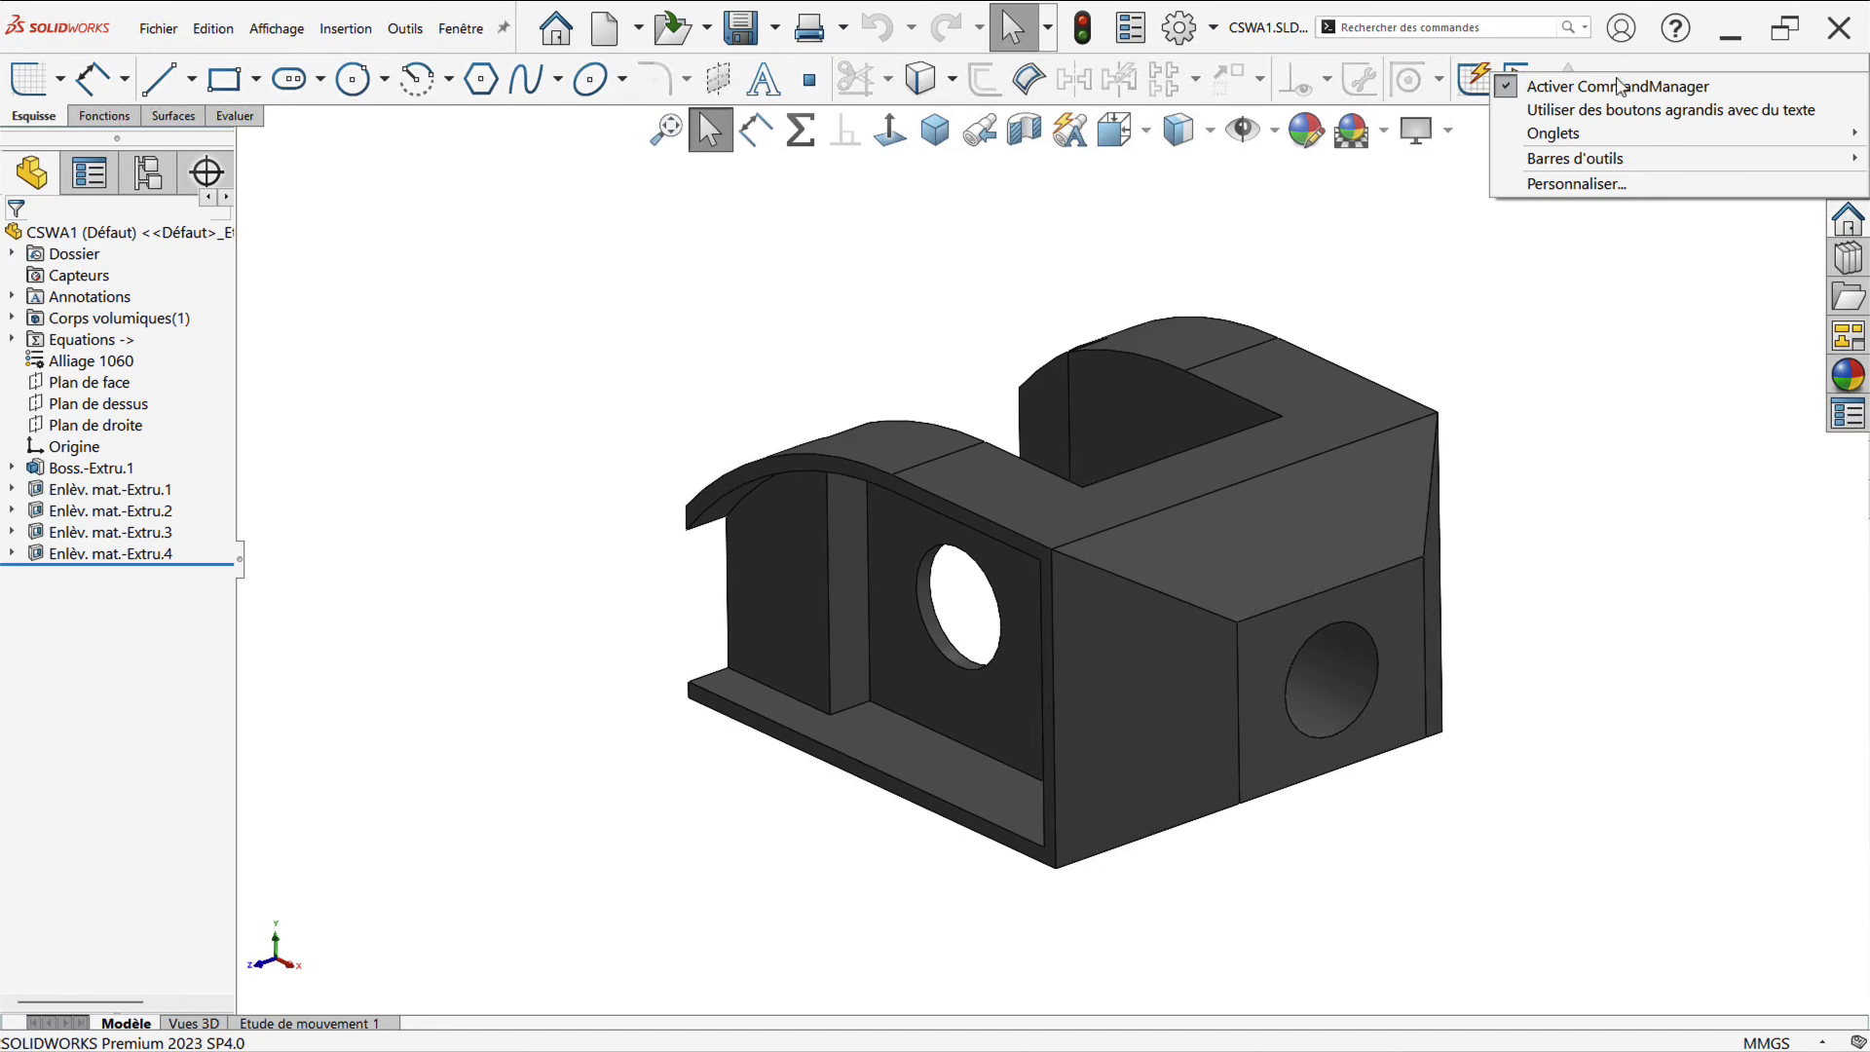
{"action": "left_click", "coordinate": [1575, 184]}
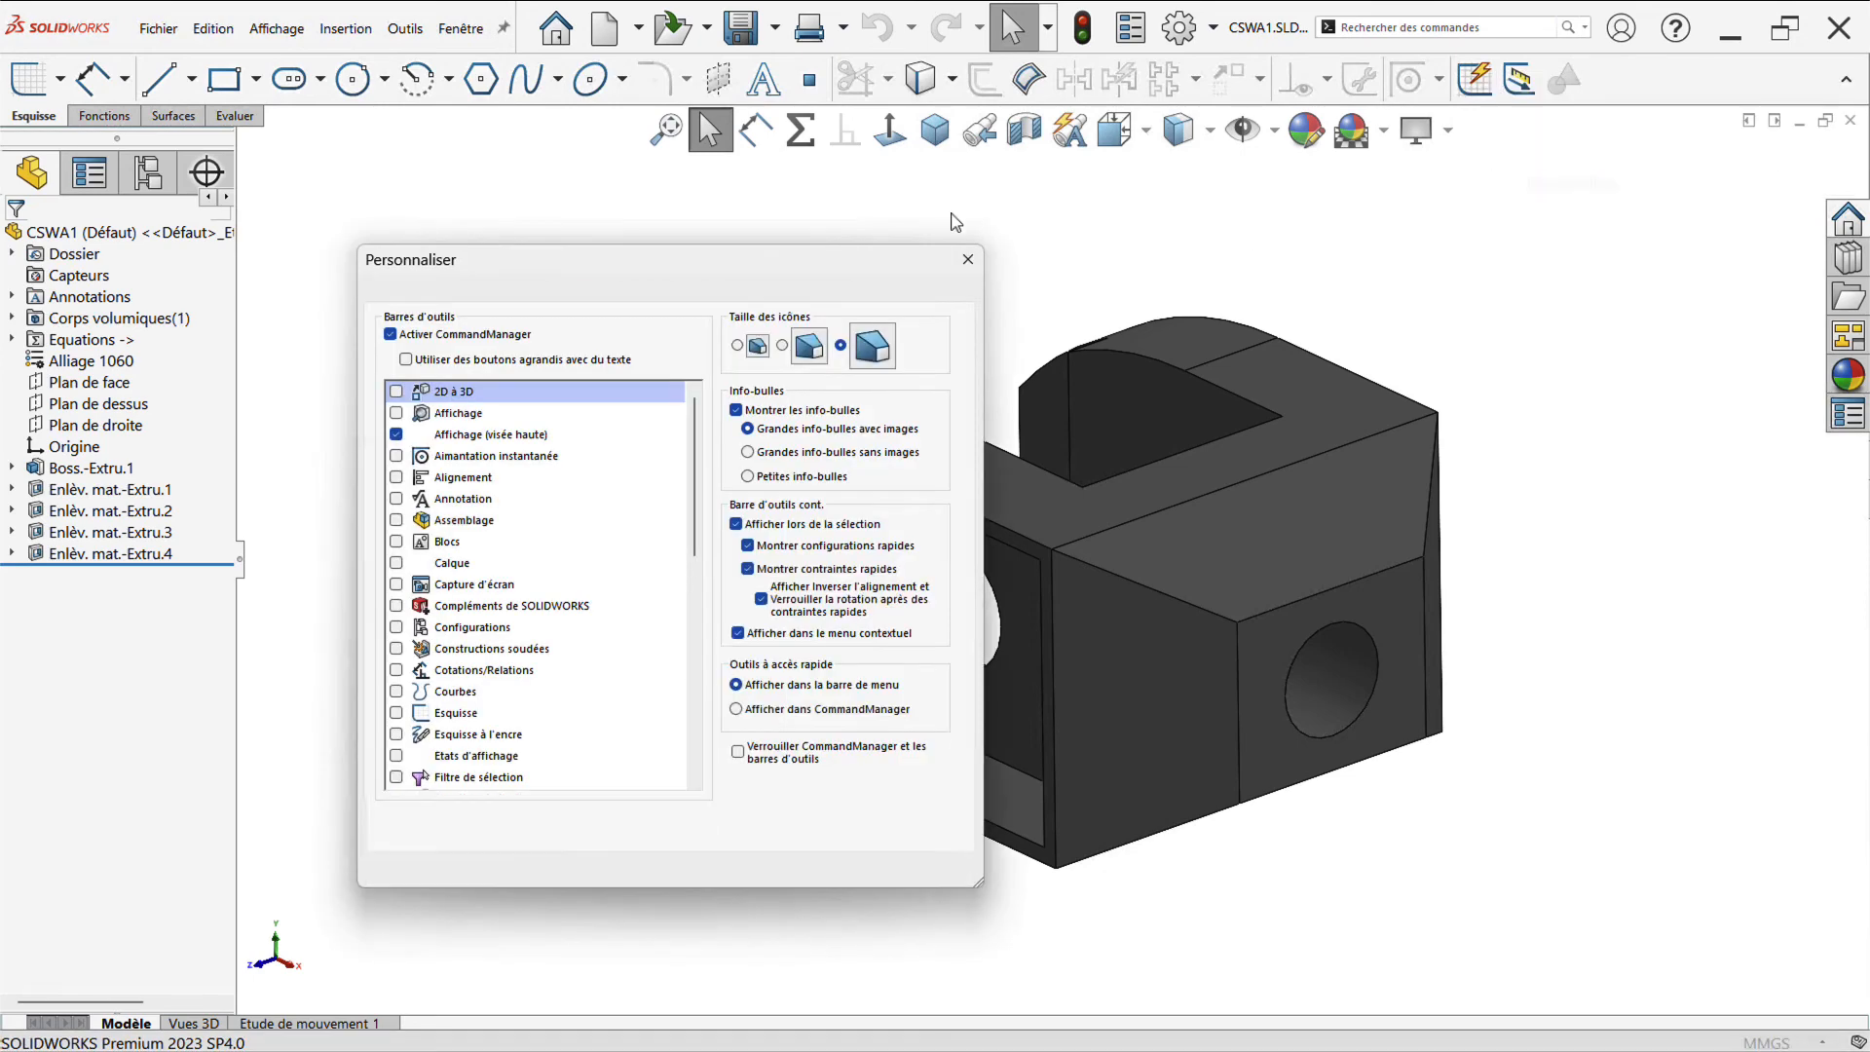
{"action": "left_click", "coordinate": [737, 346]}
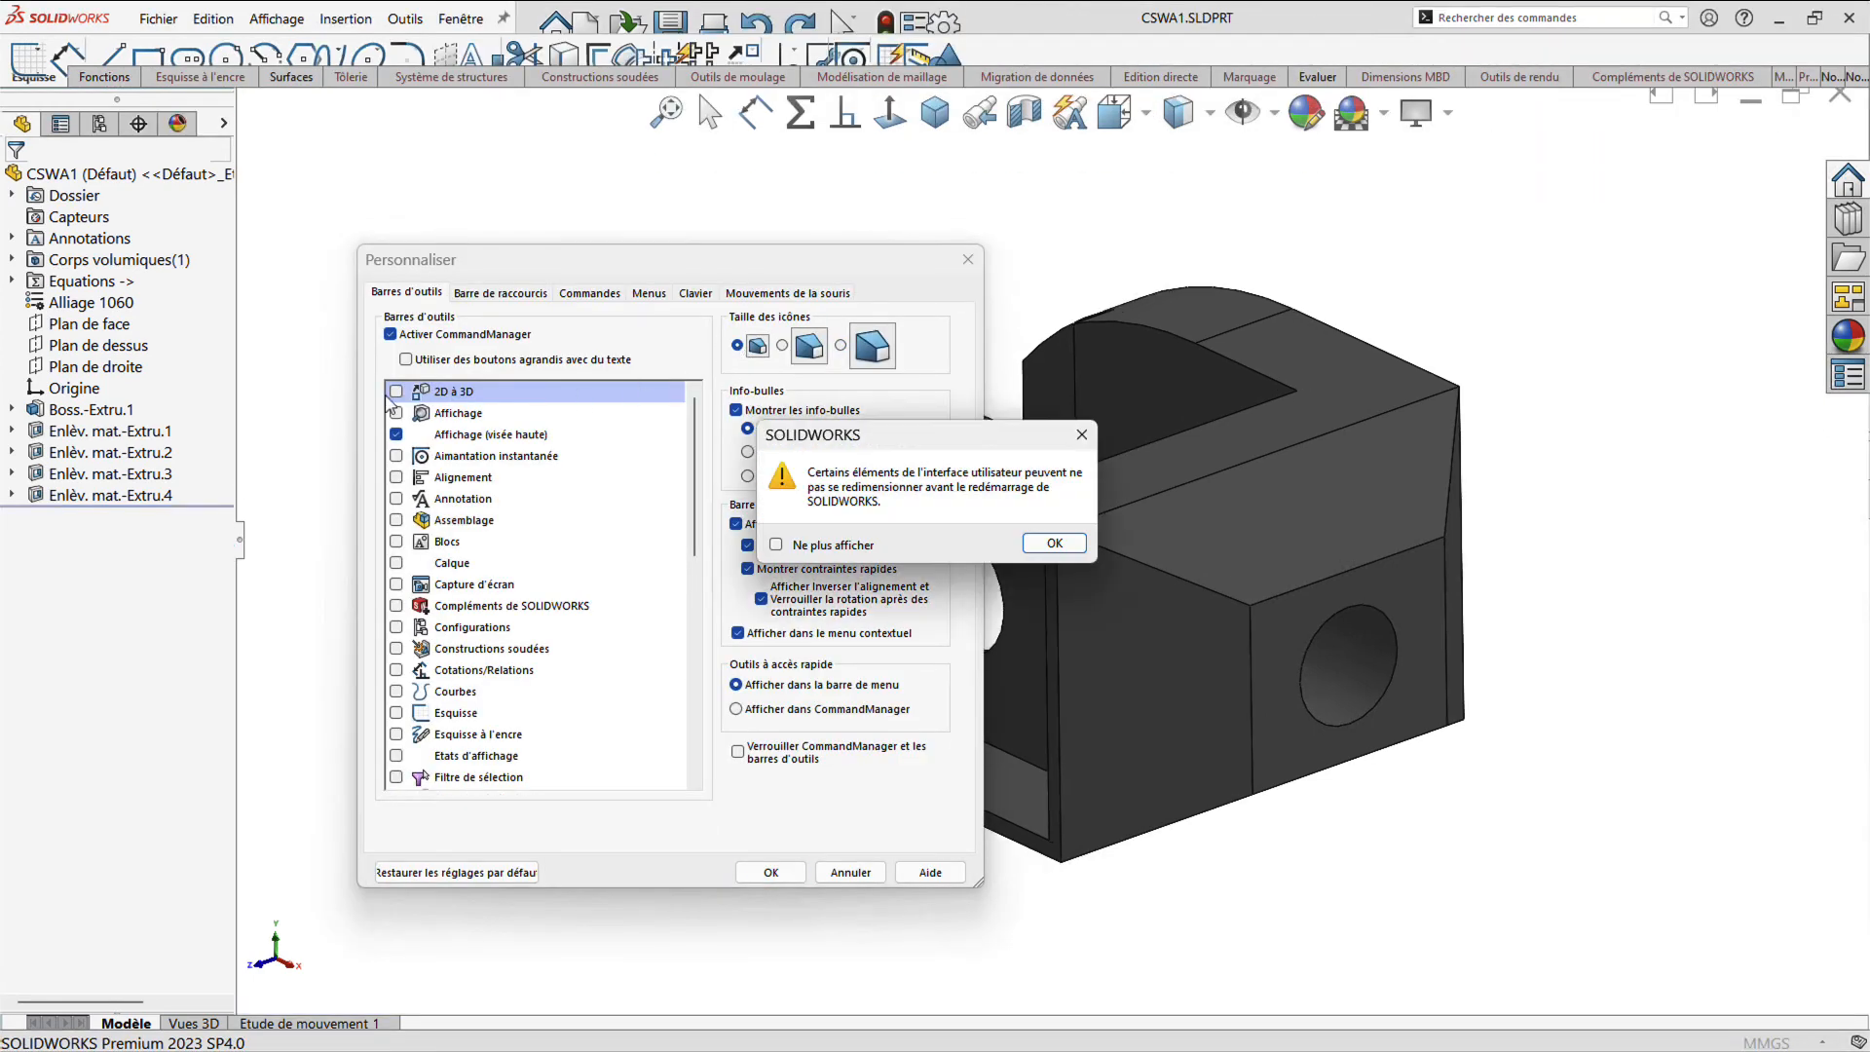
{"action": "left_click", "coordinate": [1055, 543]}
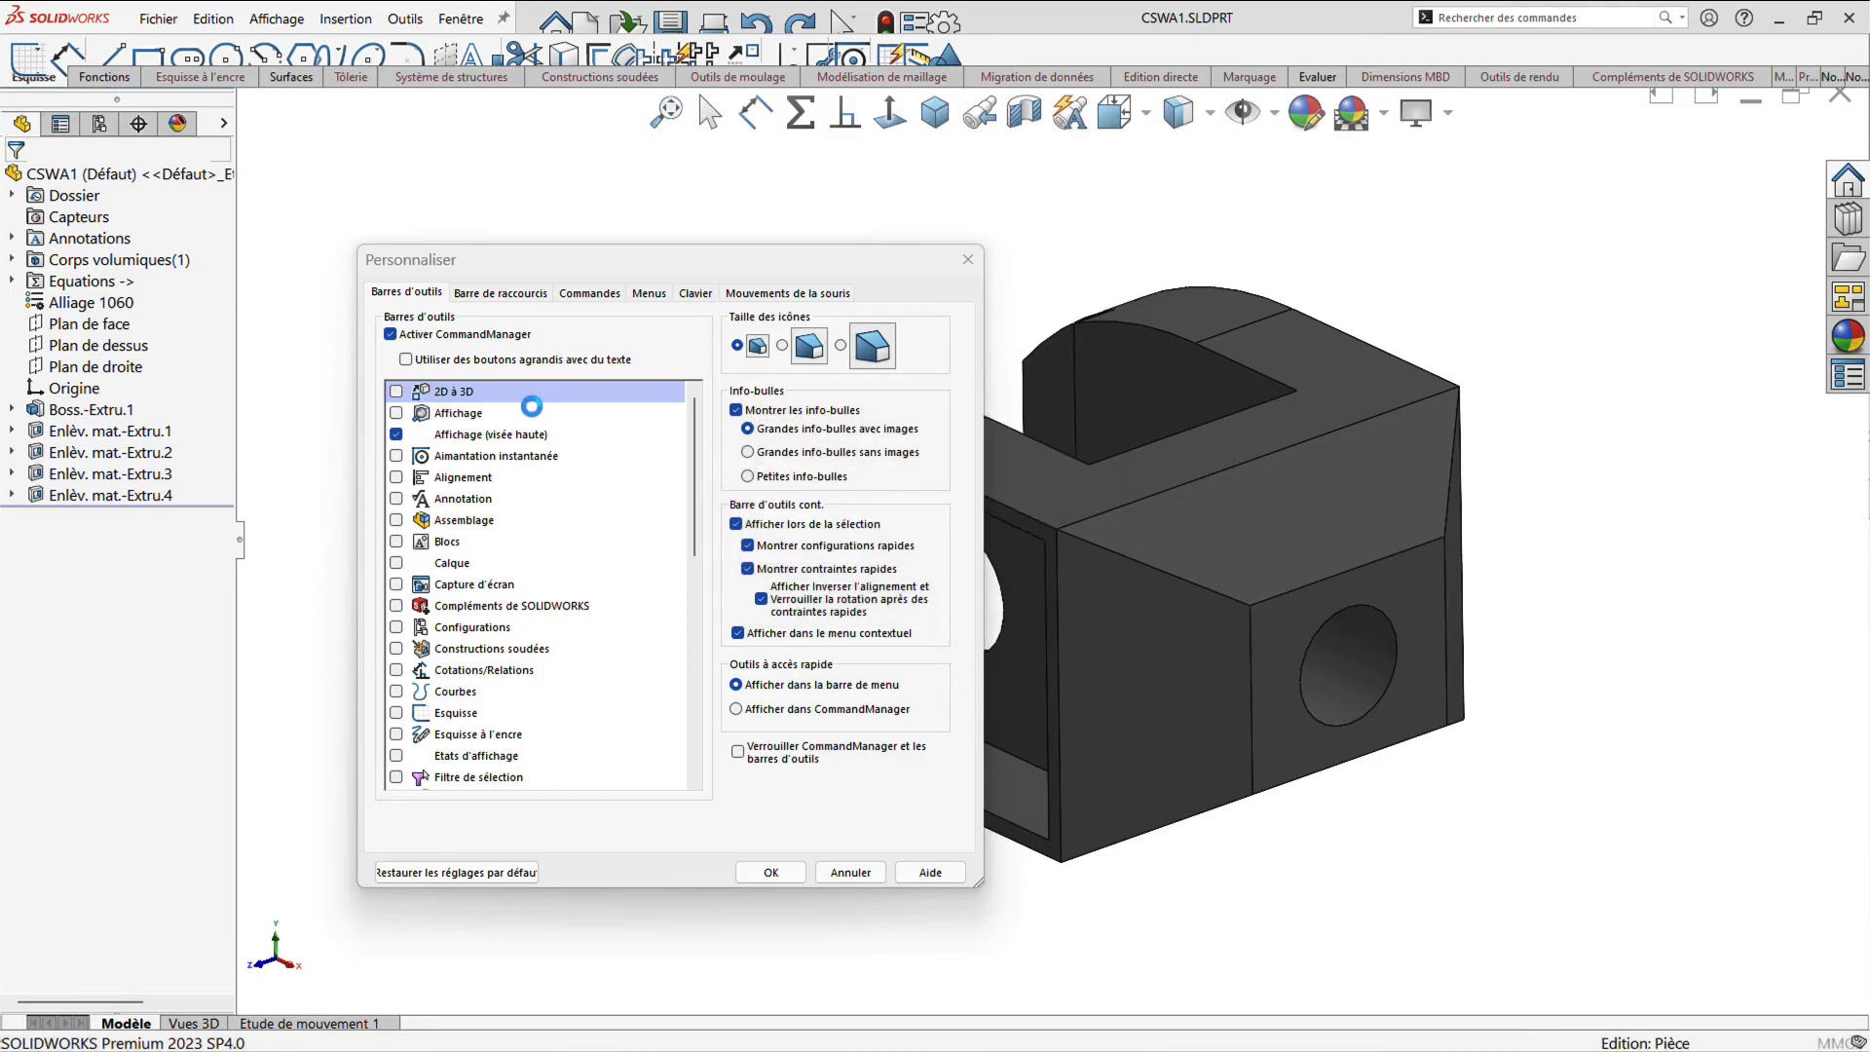
{"action": "left_click", "coordinate": [406, 360]}
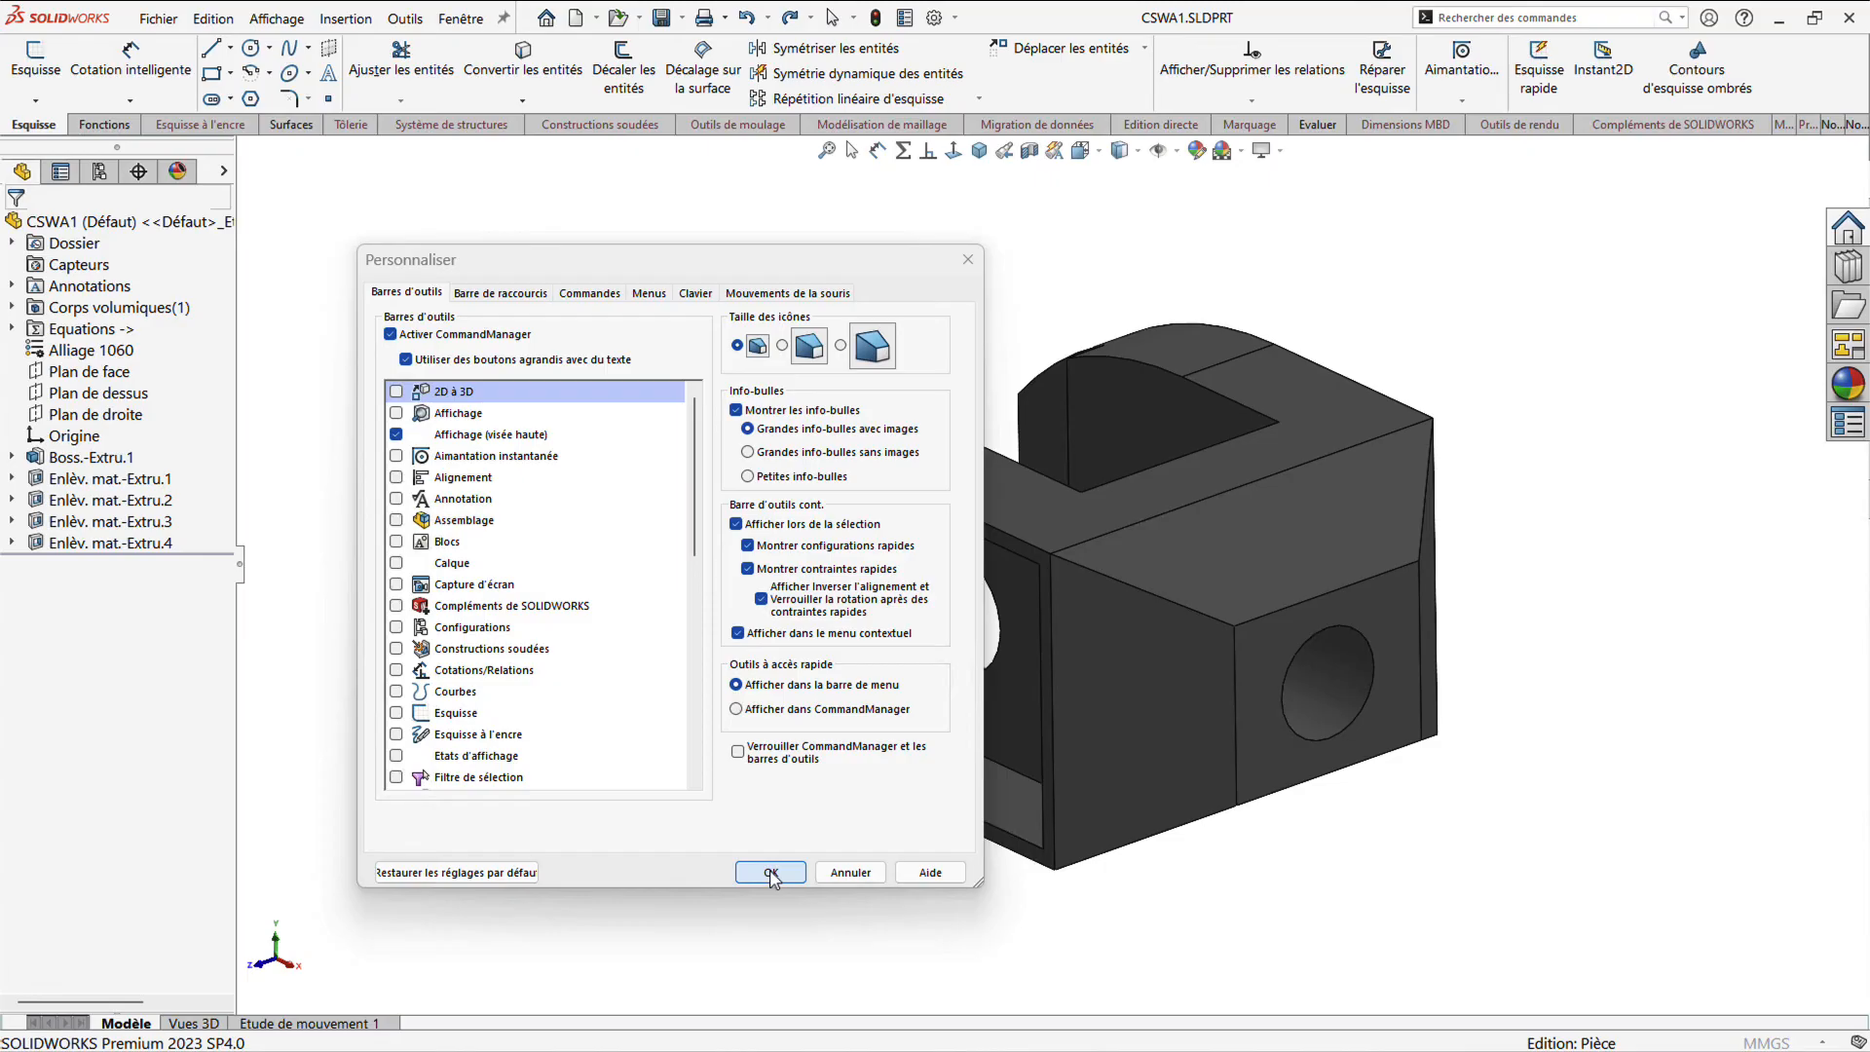
Remove the Select, Smart Dimension, Equations, Add Relations, Normal To and Isometric tools from the heads-up view toolbar and apply the customization
{"action": "left_click_drag", "start_coordinate": [852, 152], "coordinate": [925, 222]}
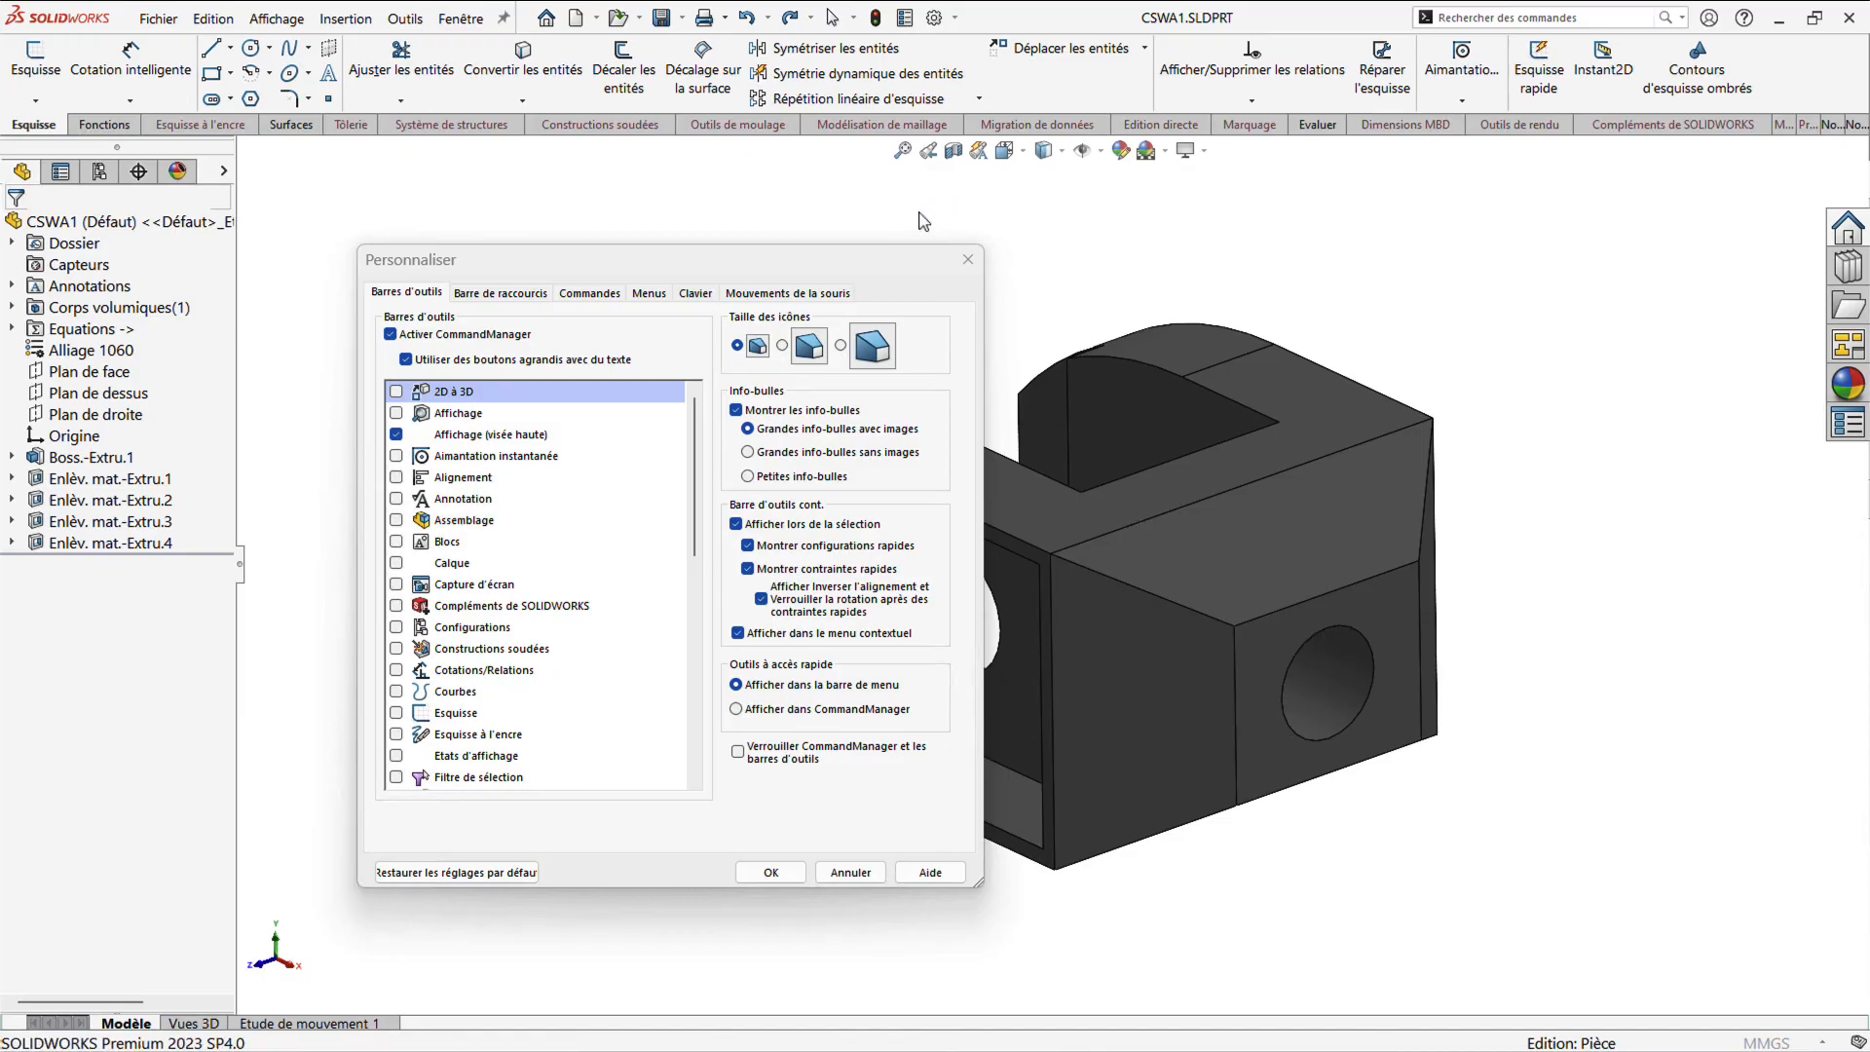
{"action": "left_click", "coordinate": [777, 873]}
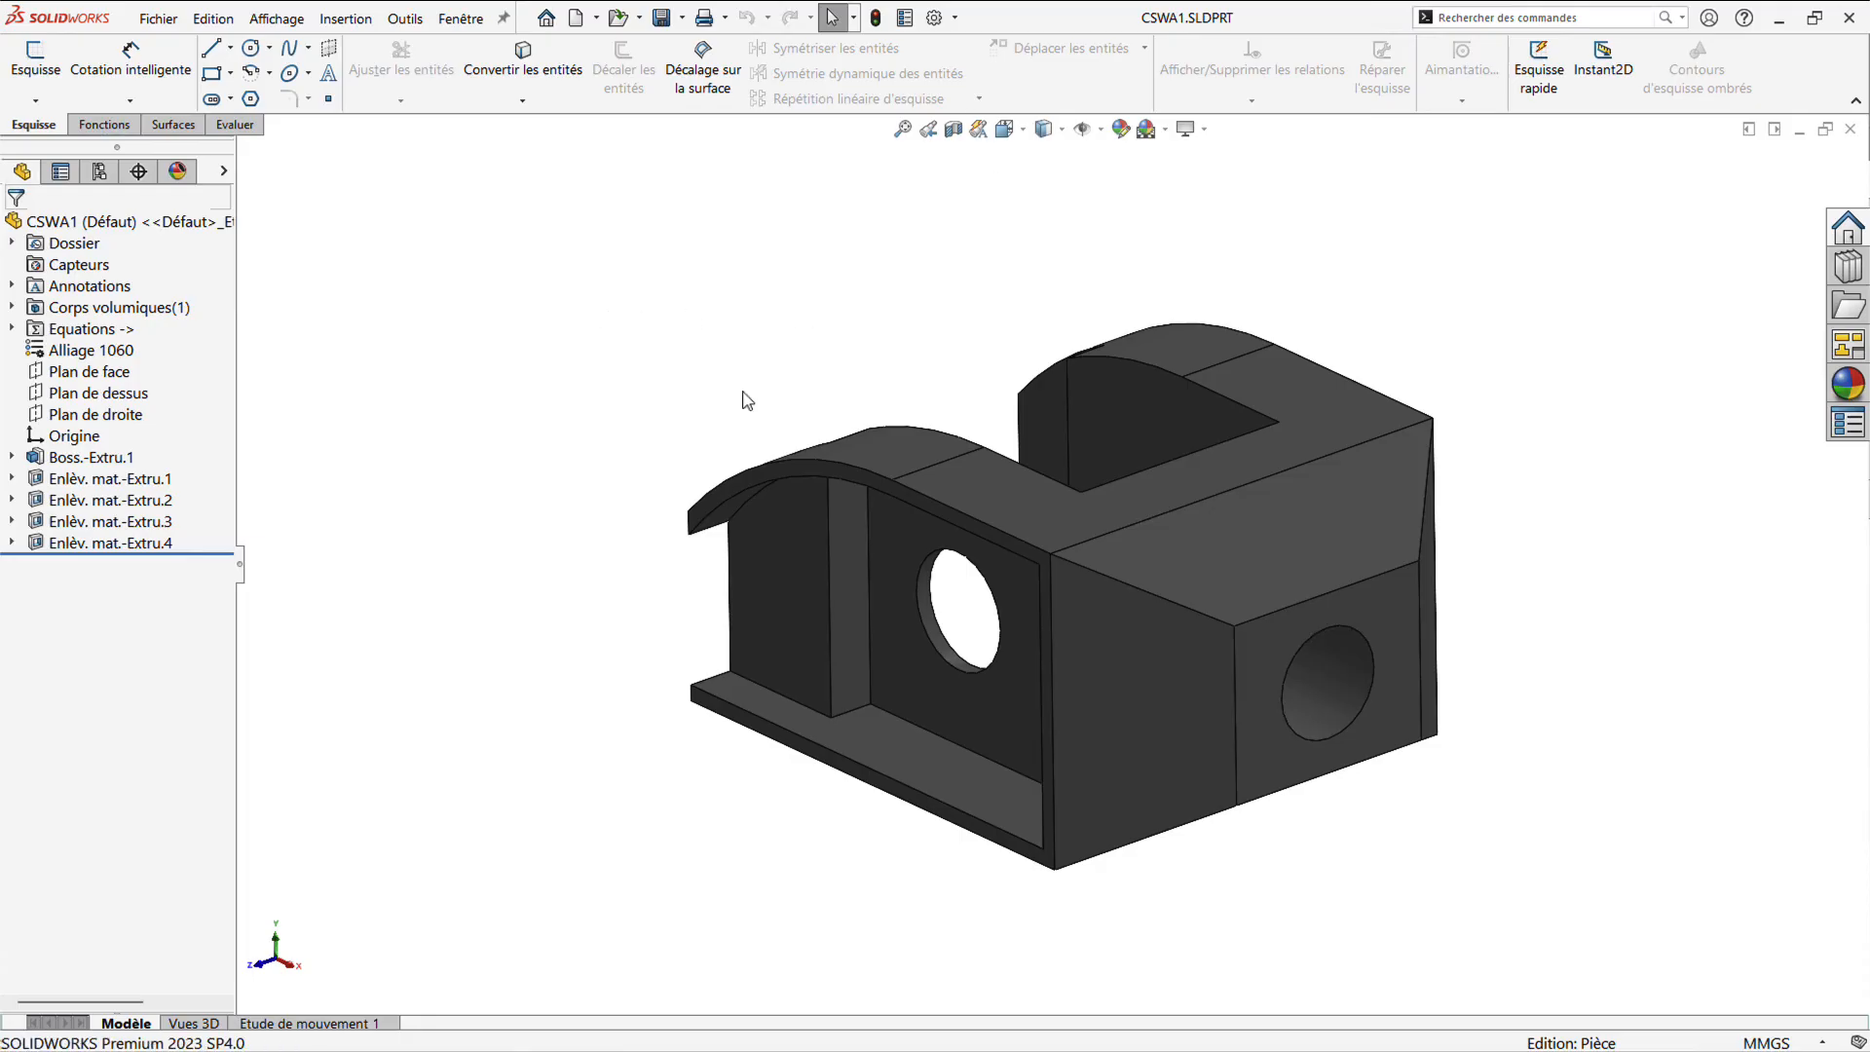
Start restoring the SOLIDWORKS settings from a file and choose swSettings.sldreg in the Documents folder as the source
{"action": "left_click", "coordinate": [405, 21]}
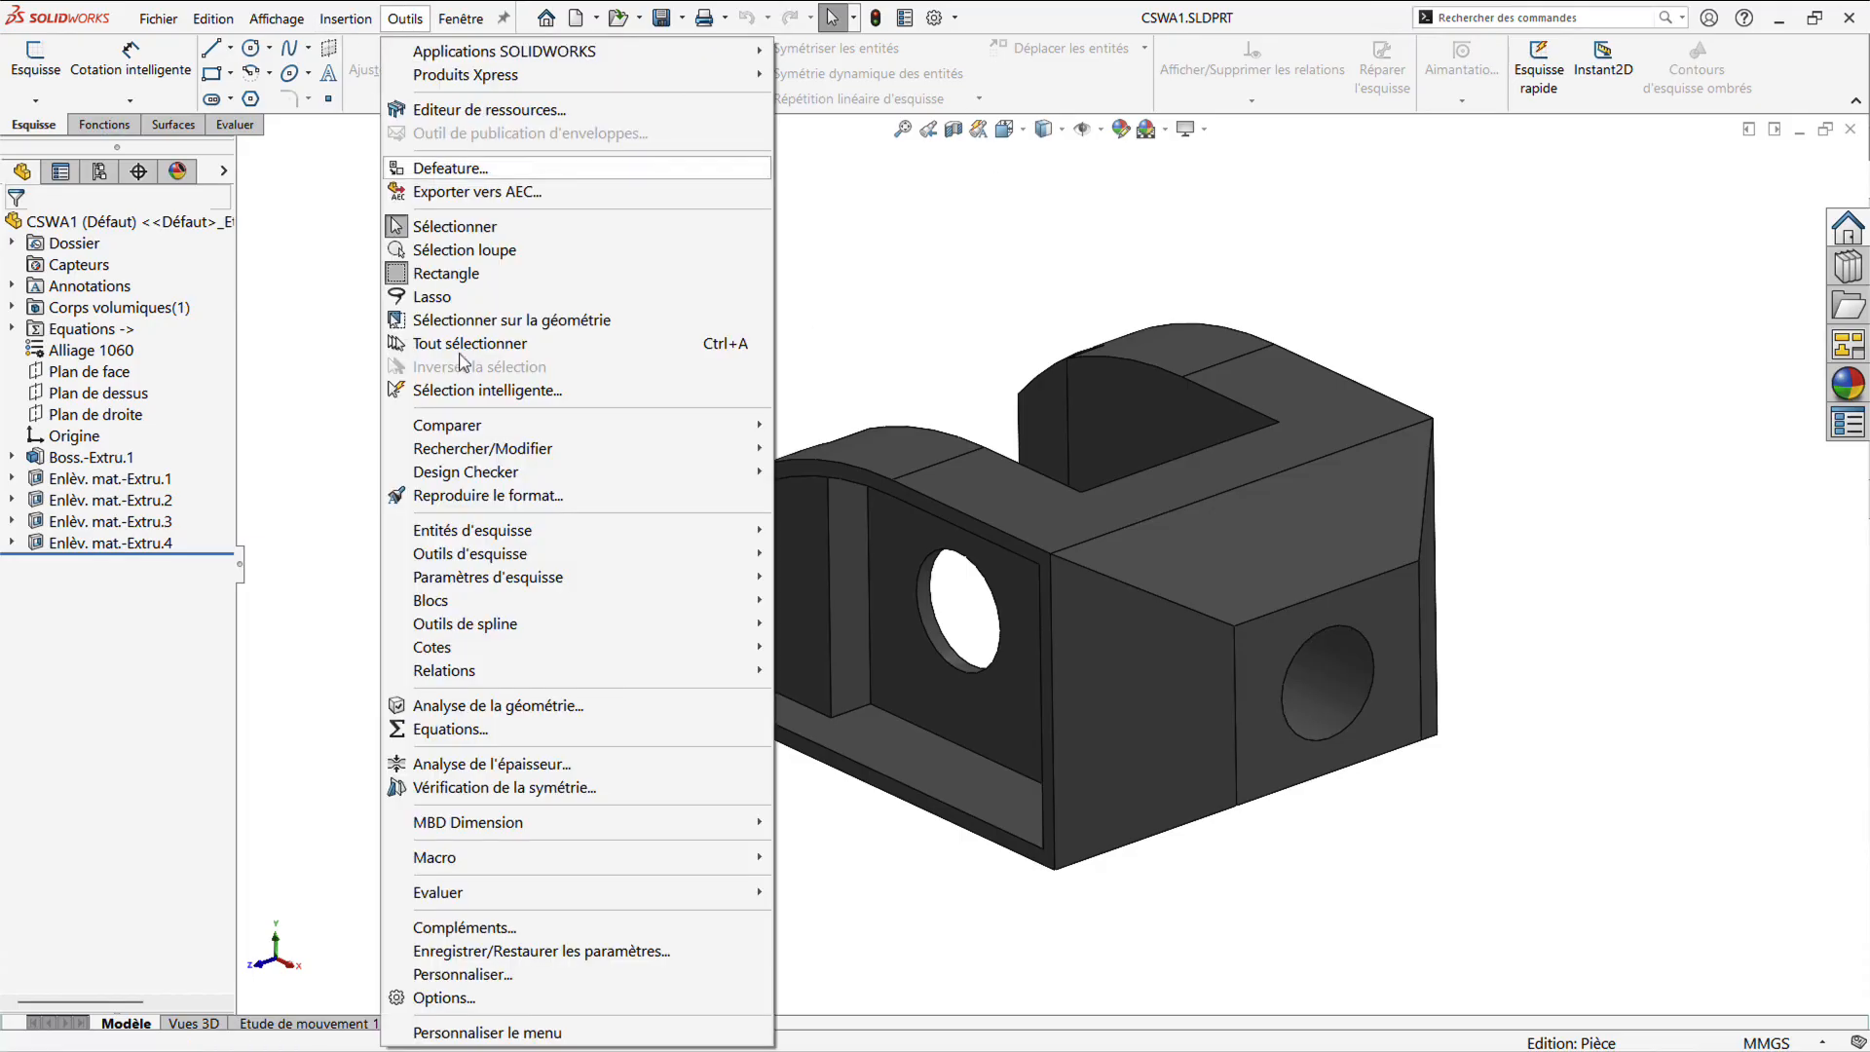
{"action": "left_click", "coordinate": [491, 954]}
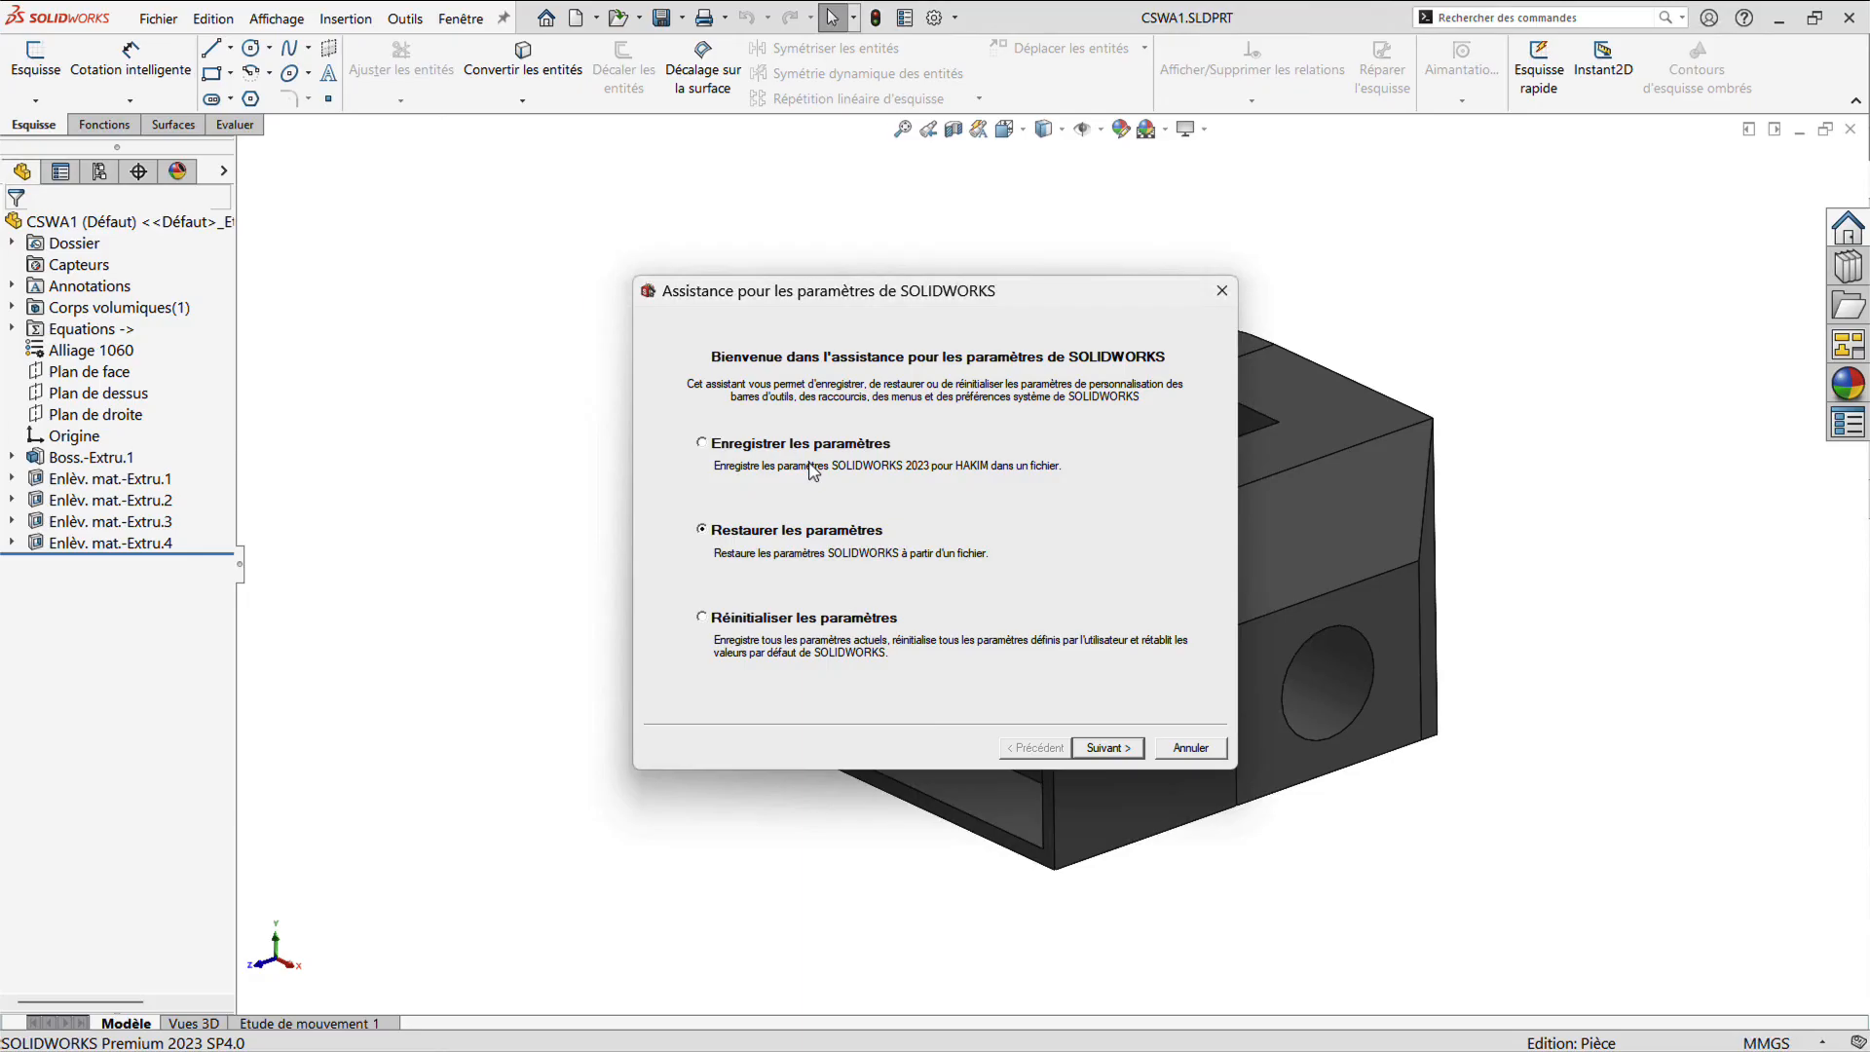
{"action": "left_click", "coordinate": [1105, 754]}
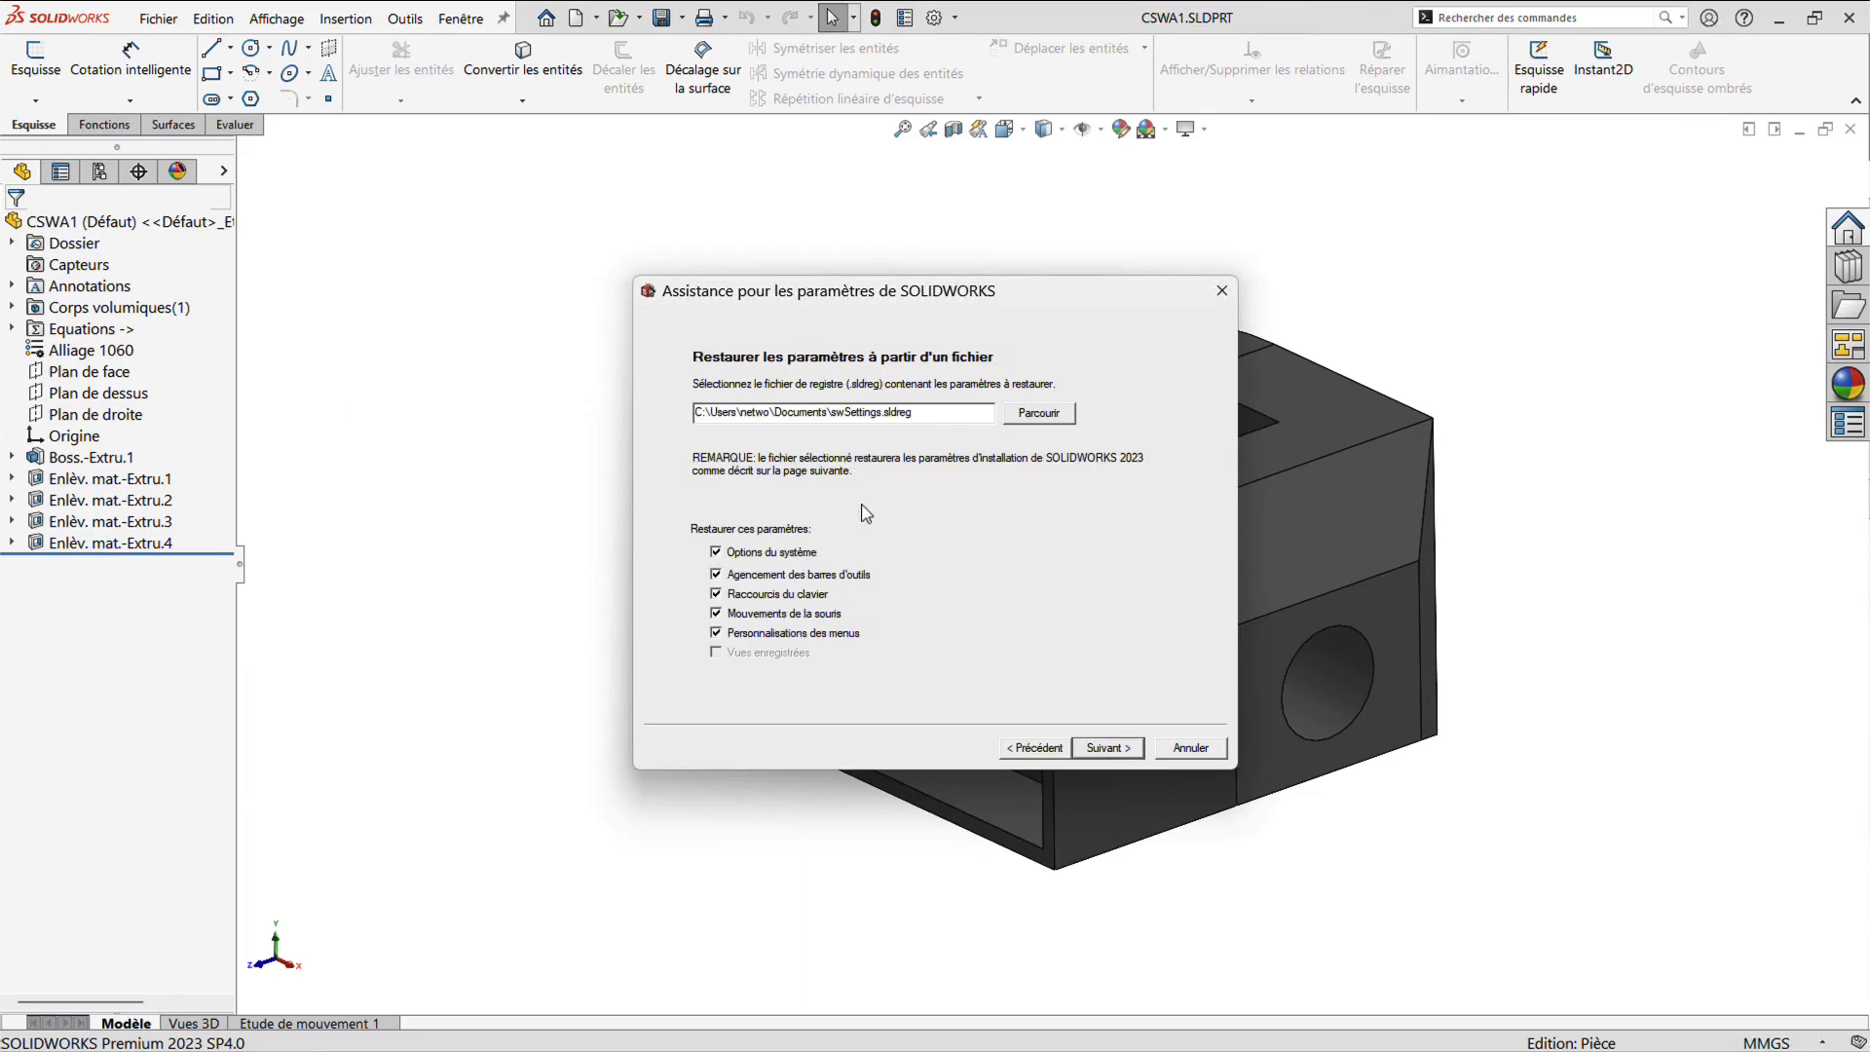
{"action": "left_click", "coordinate": [1038, 412]}
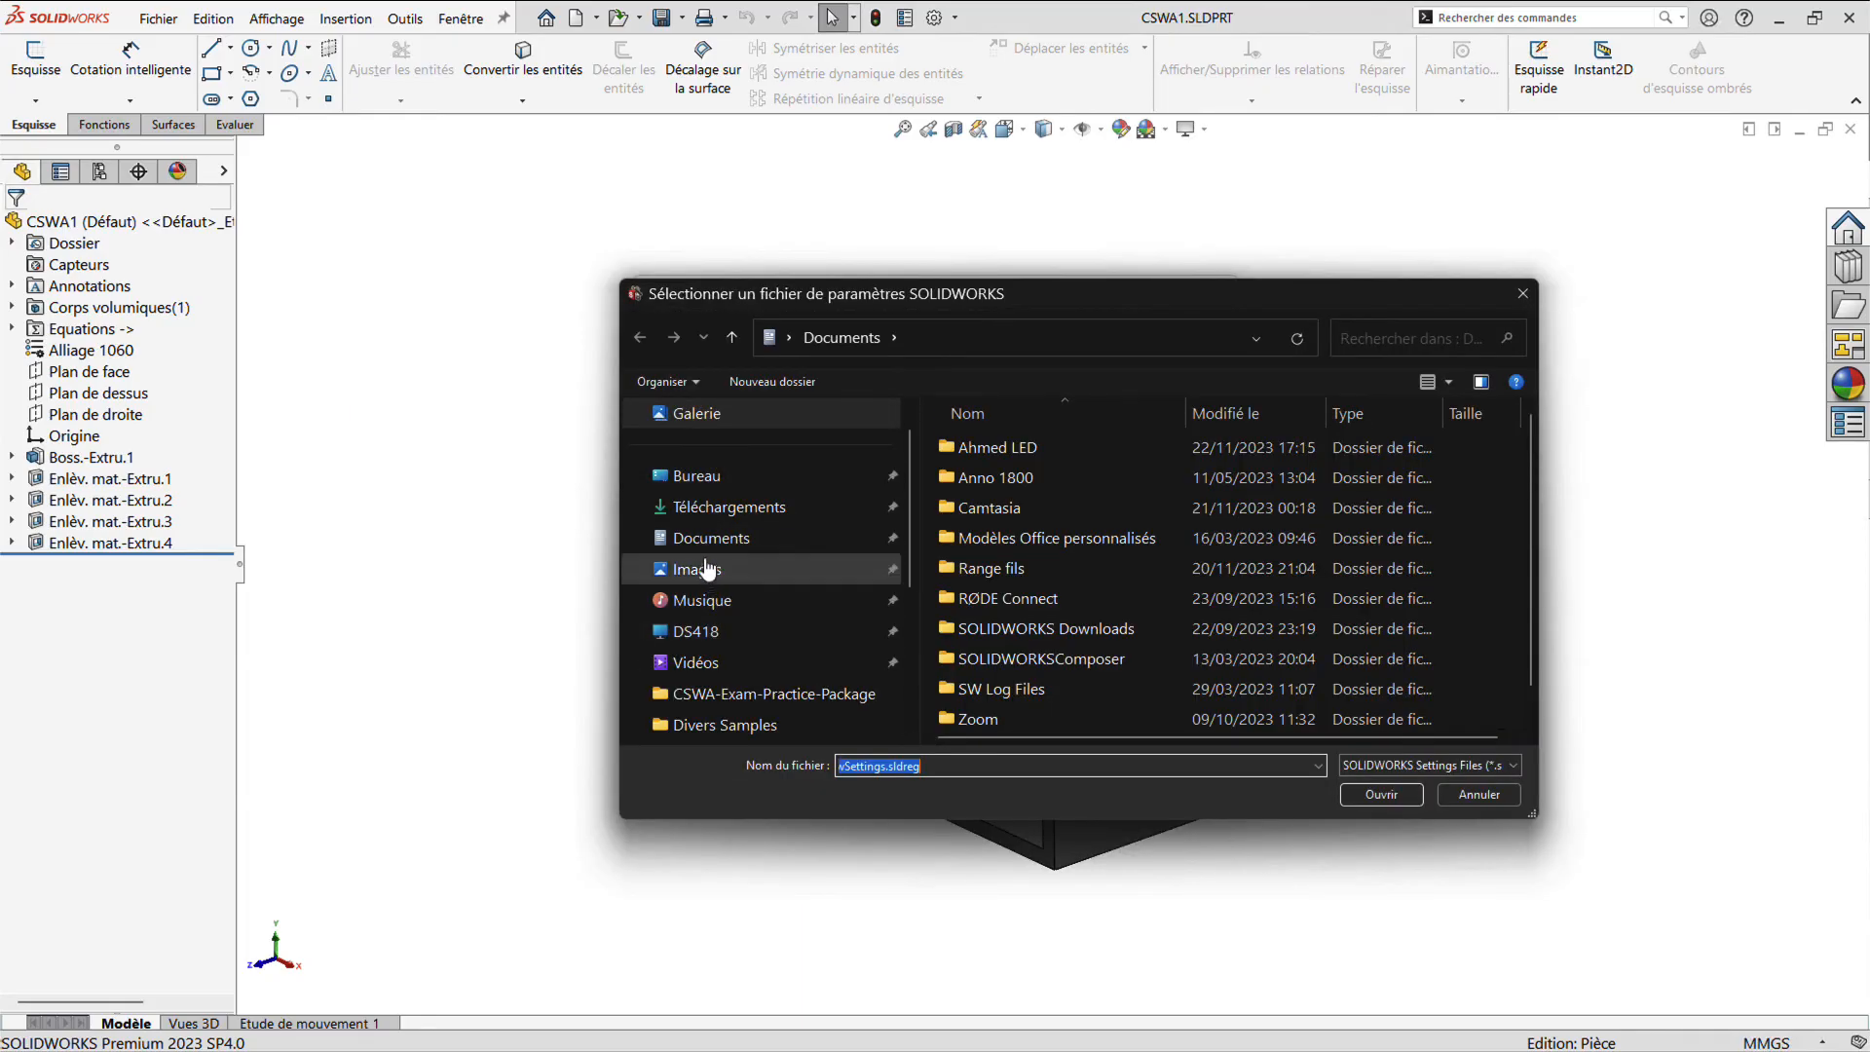
{"action": "left_click", "coordinate": [706, 537]}
{"action": "scroll", "coordinate": [1107, 652], "scroll_direction": "down", "scroll_amount": 1}
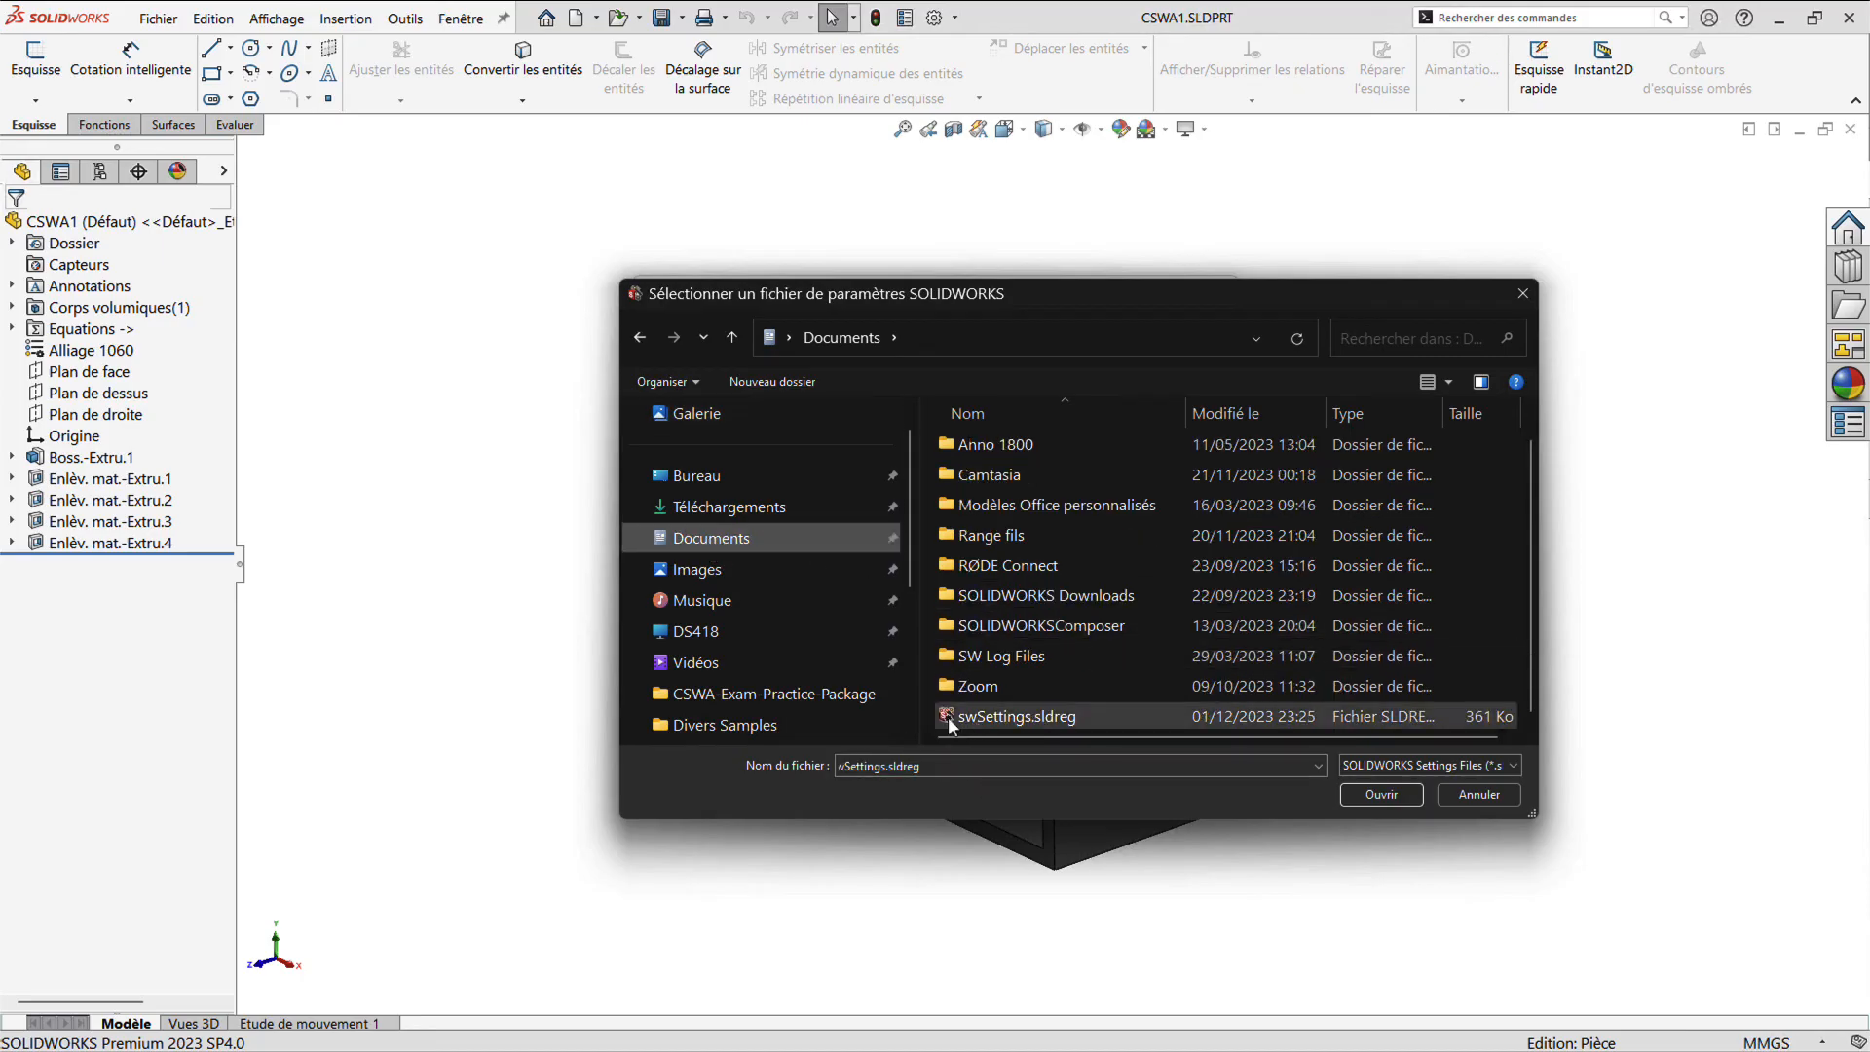
{"action": "left_click", "coordinate": [1017, 718]}
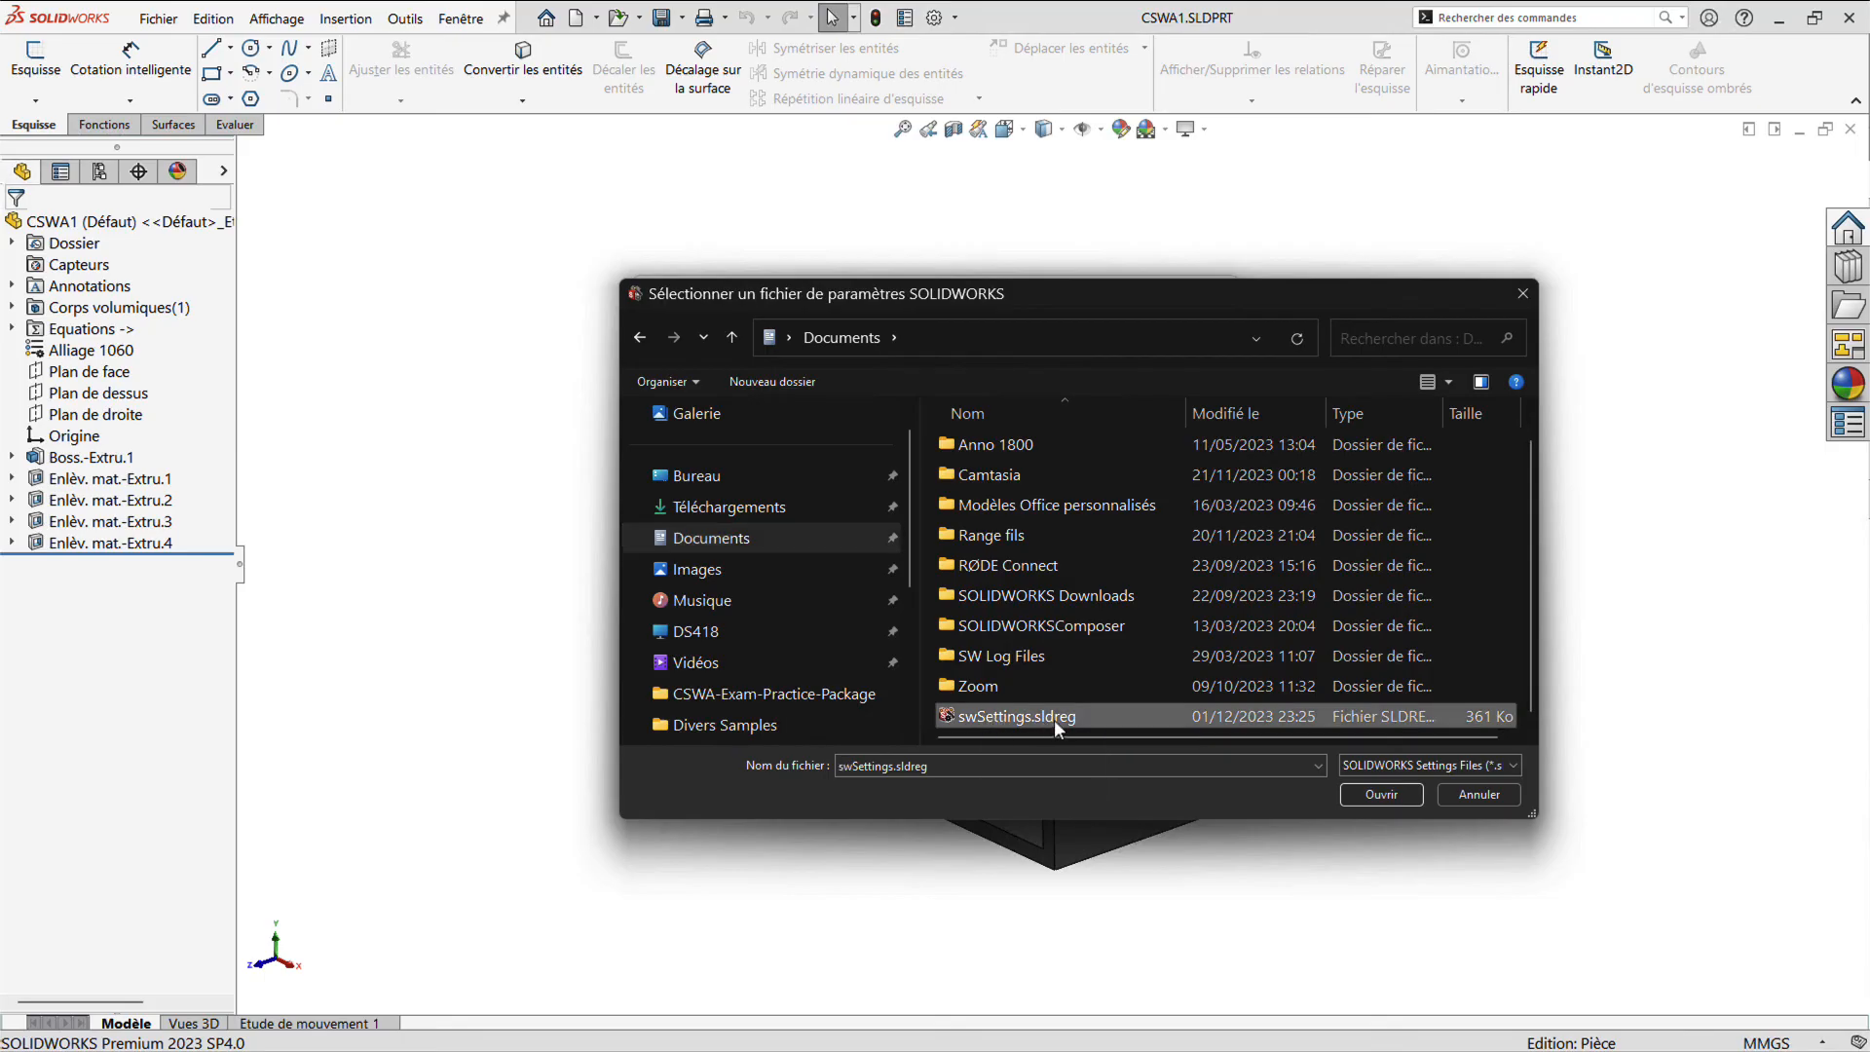
{"action": "left_click", "coordinate": [1380, 792]}
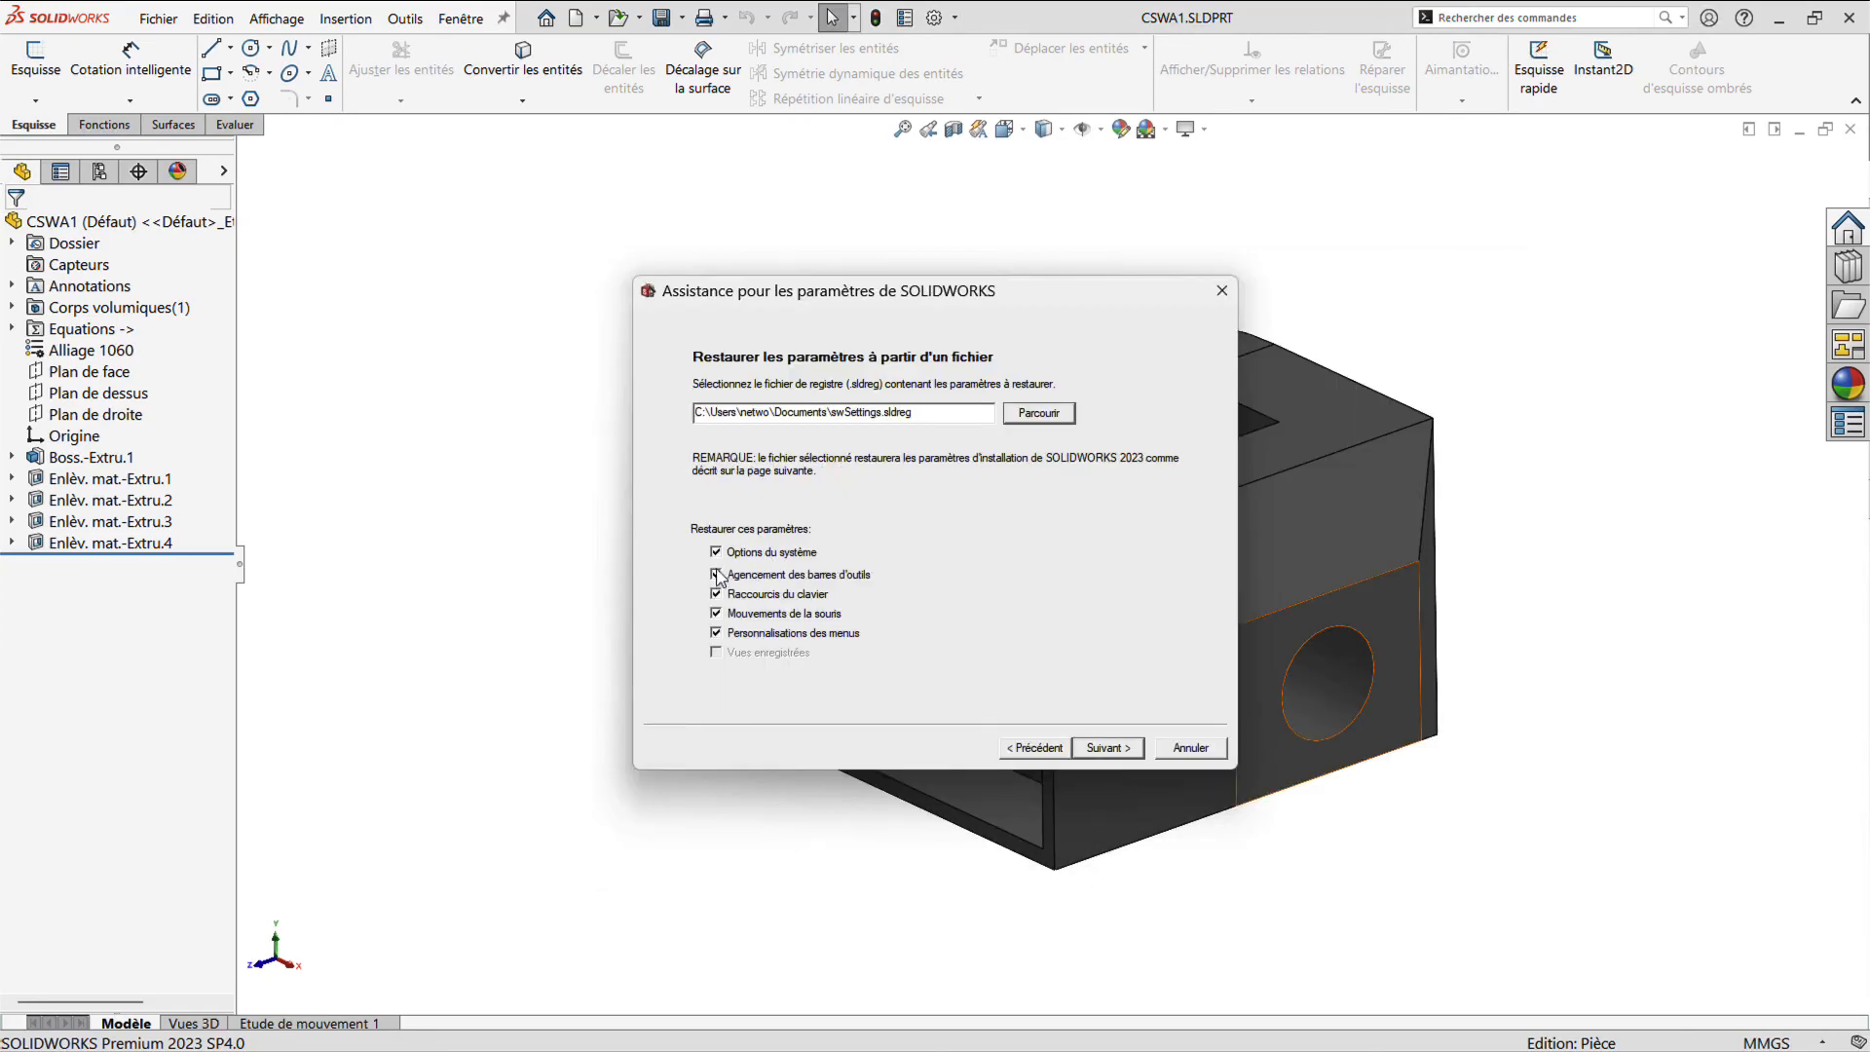
Complete the restoration of system options, toolbar layout, keyboard shortcuts, mouse gestures and menu customizations without backing up the current settings
{"action": "left_click", "coordinate": [1106, 748]}
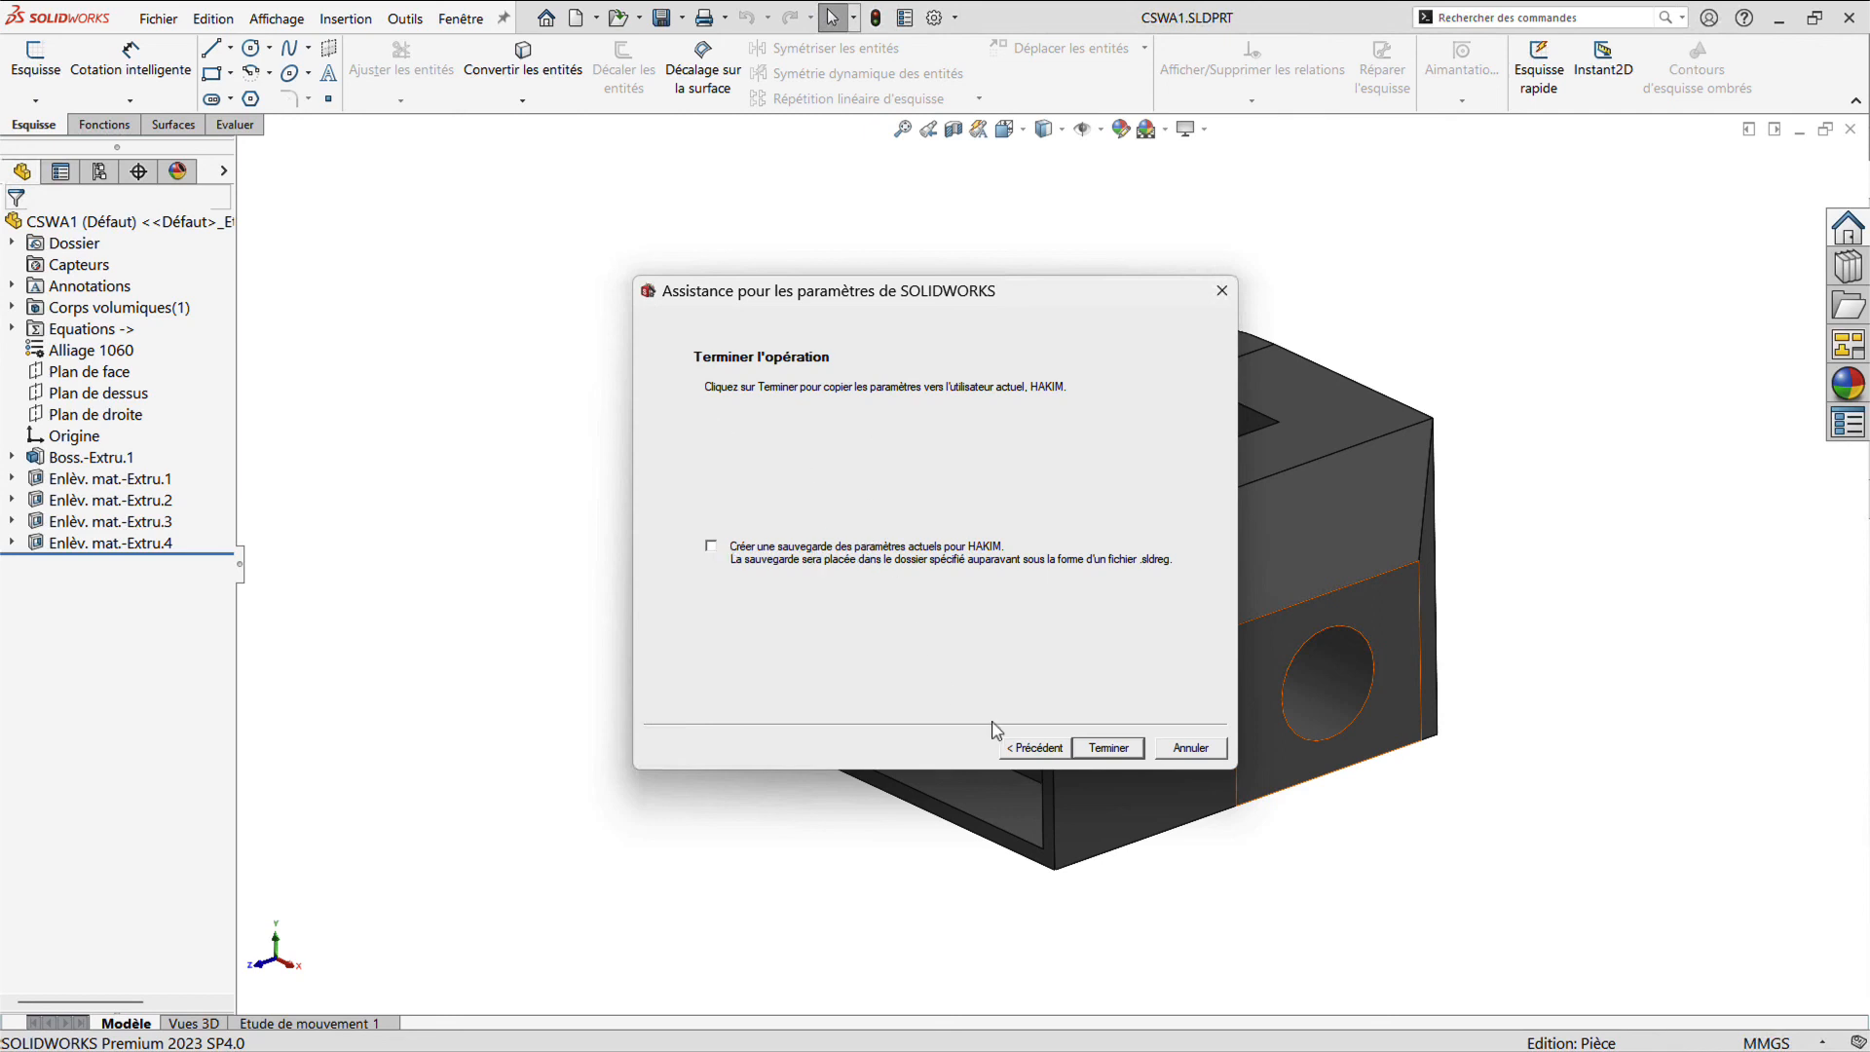
{"action": "left_click", "coordinate": [1108, 748]}
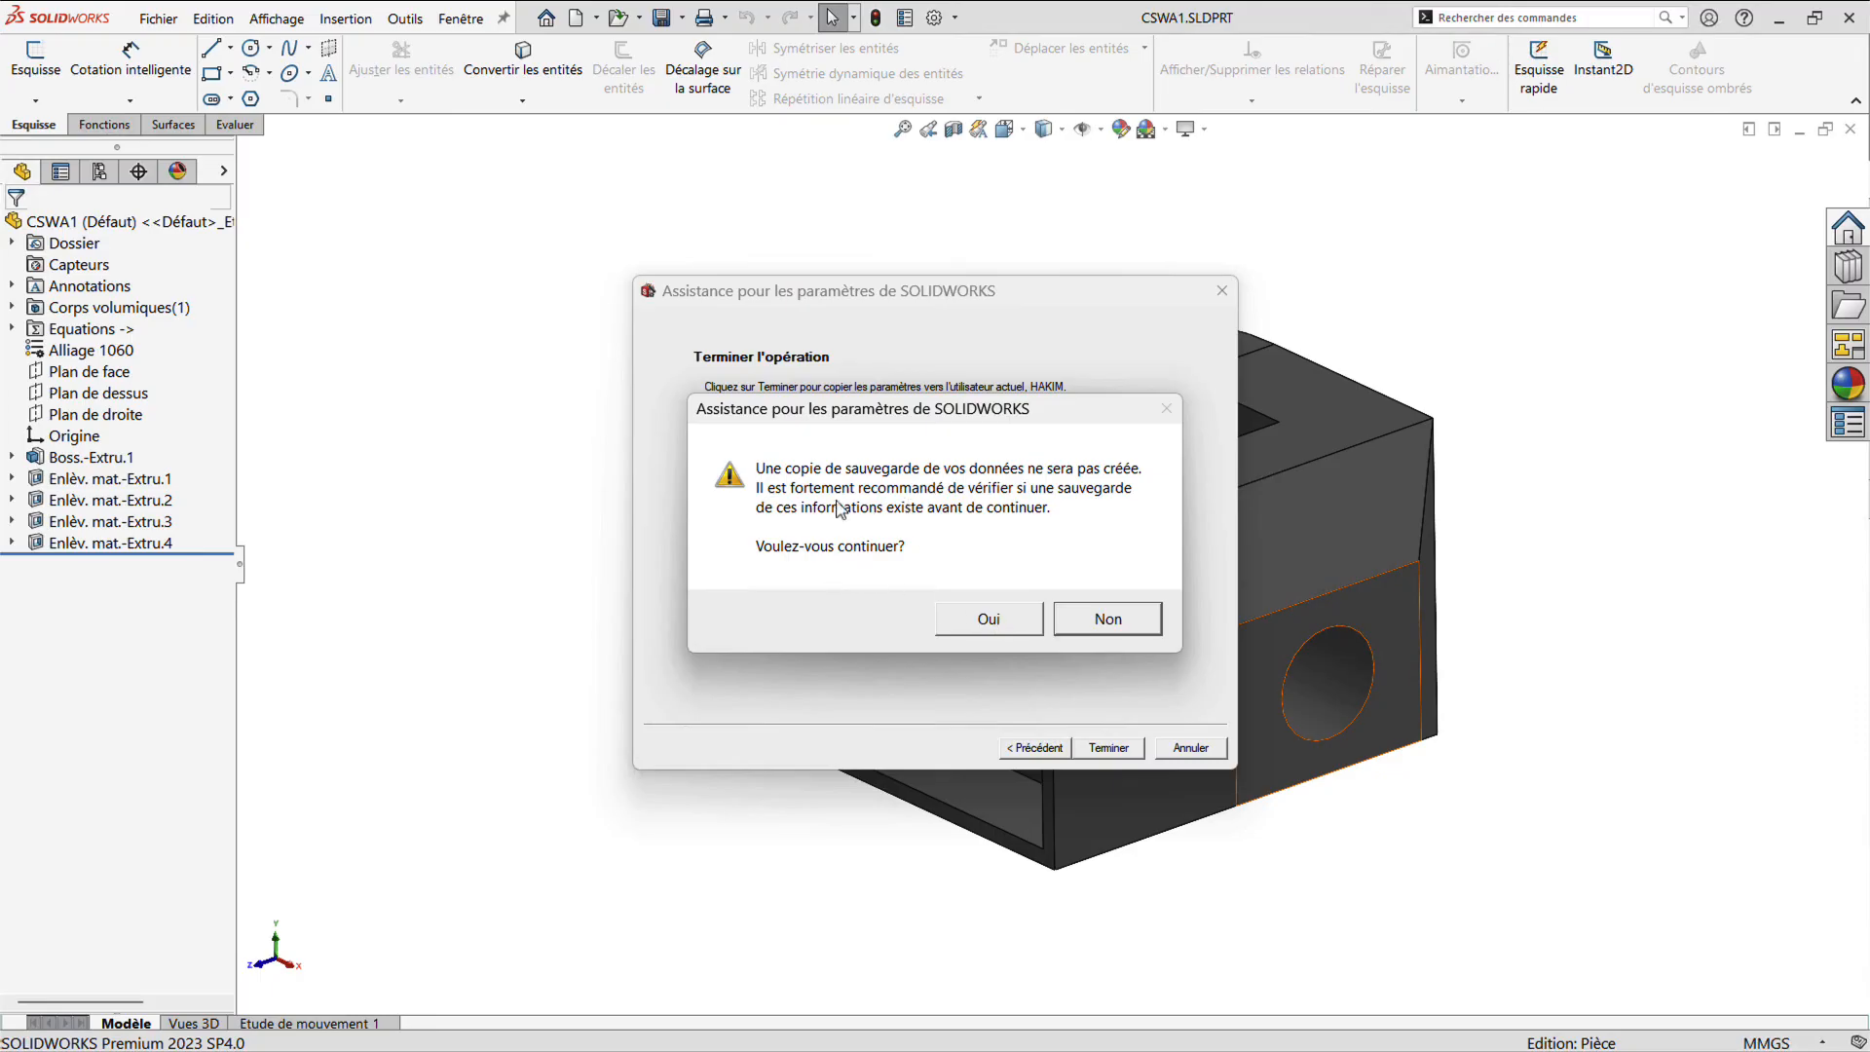
{"action": "left_click", "coordinate": [993, 621]}
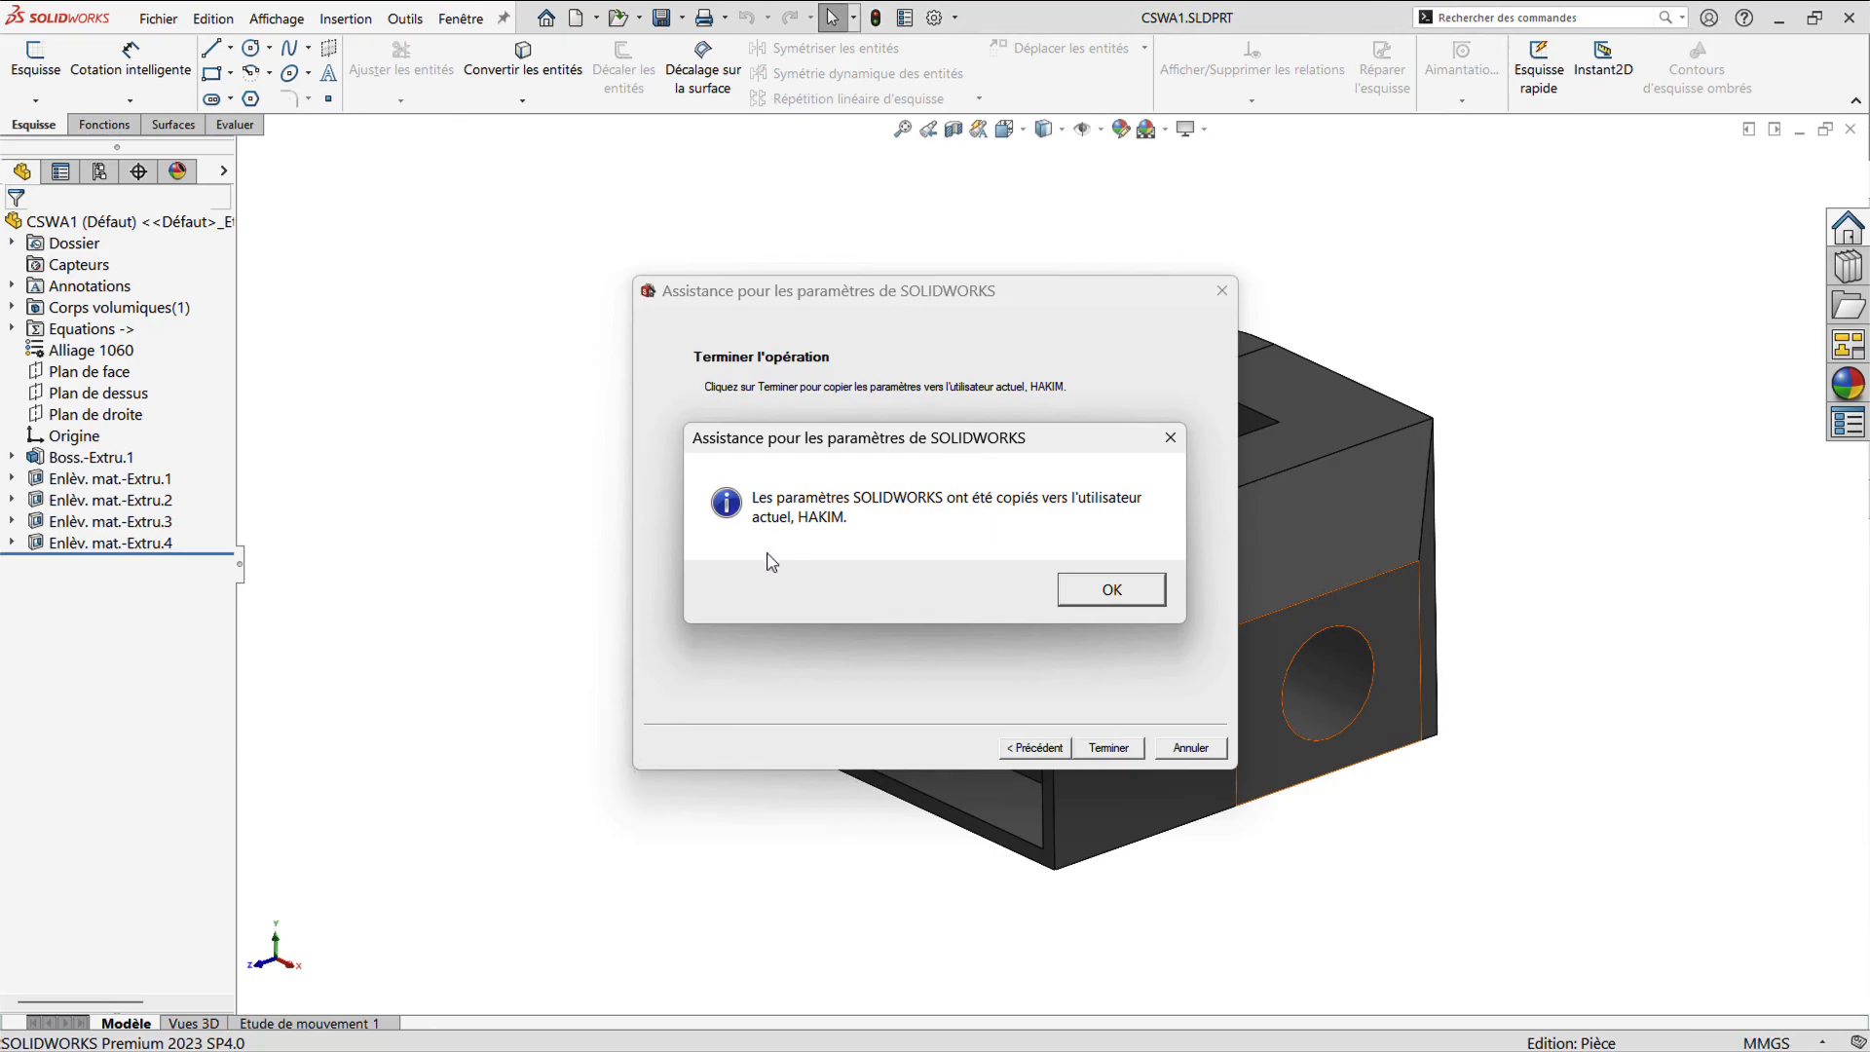
{"action": "left_click", "coordinate": [1120, 594]}
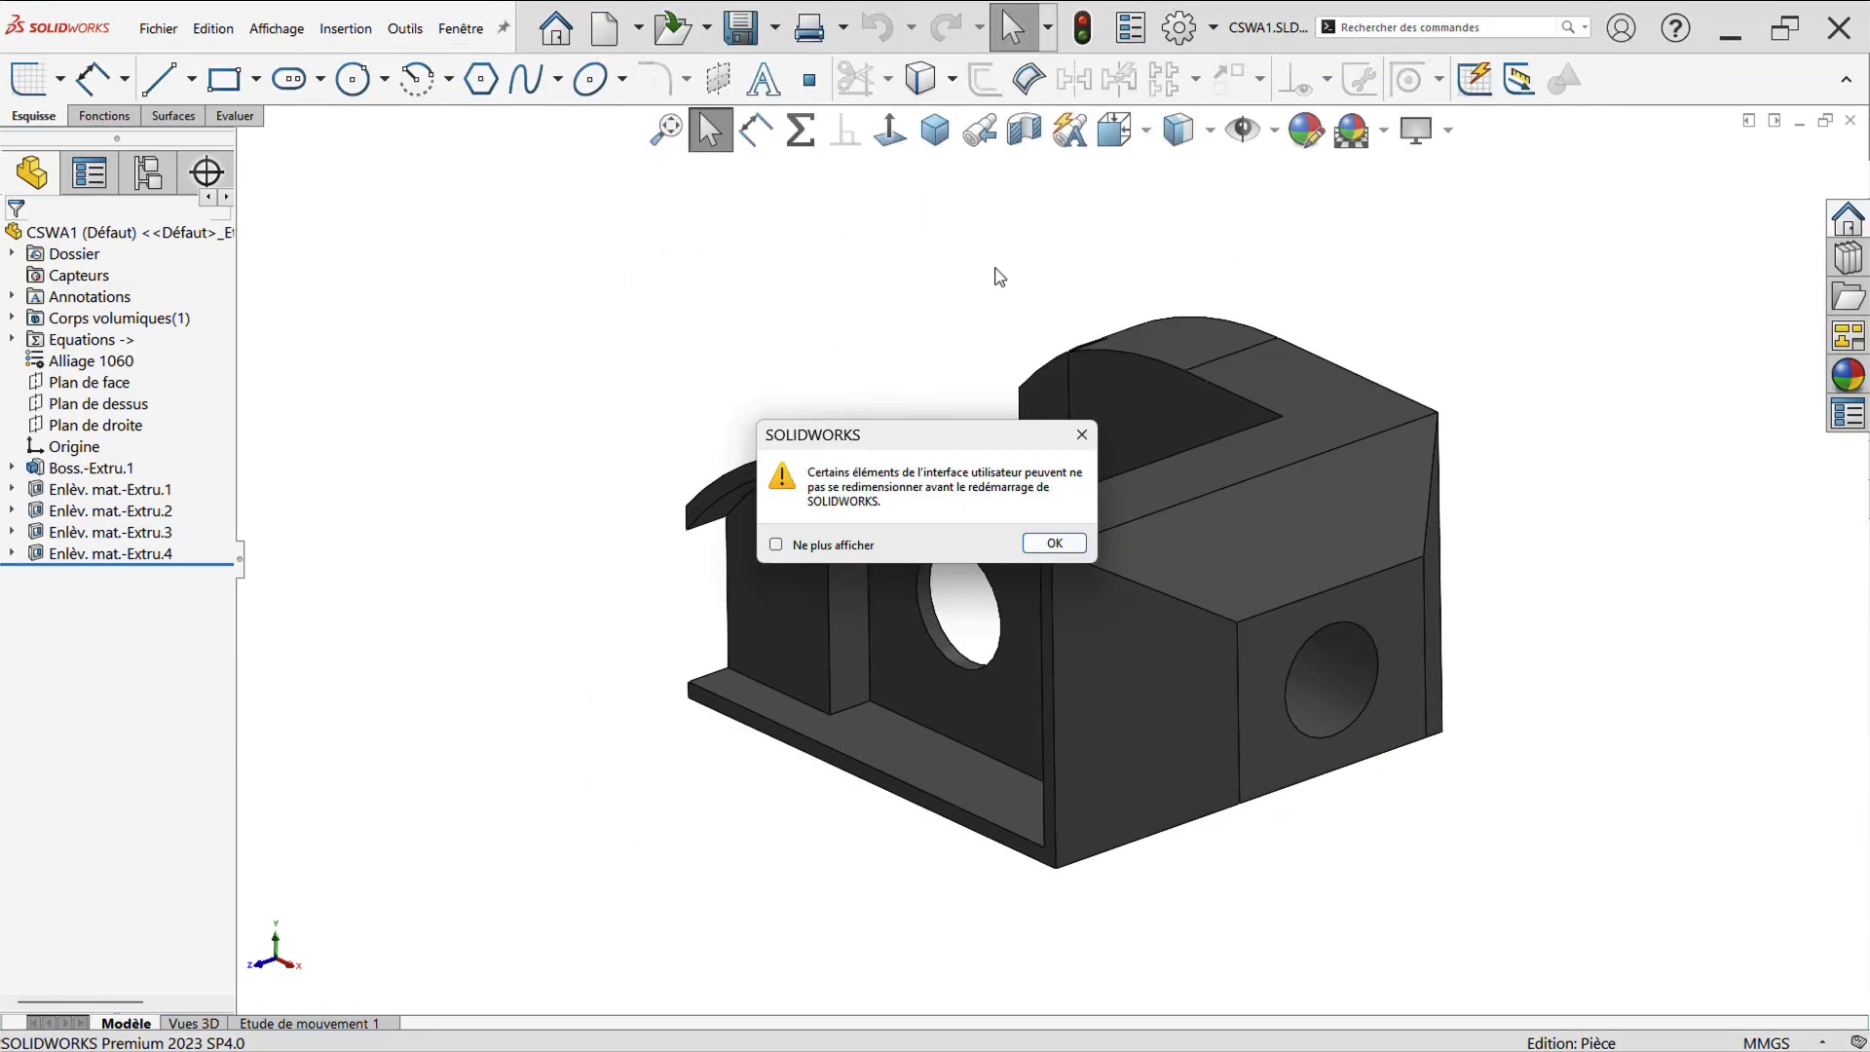
{"action": "left_click", "coordinate": [1042, 545]}
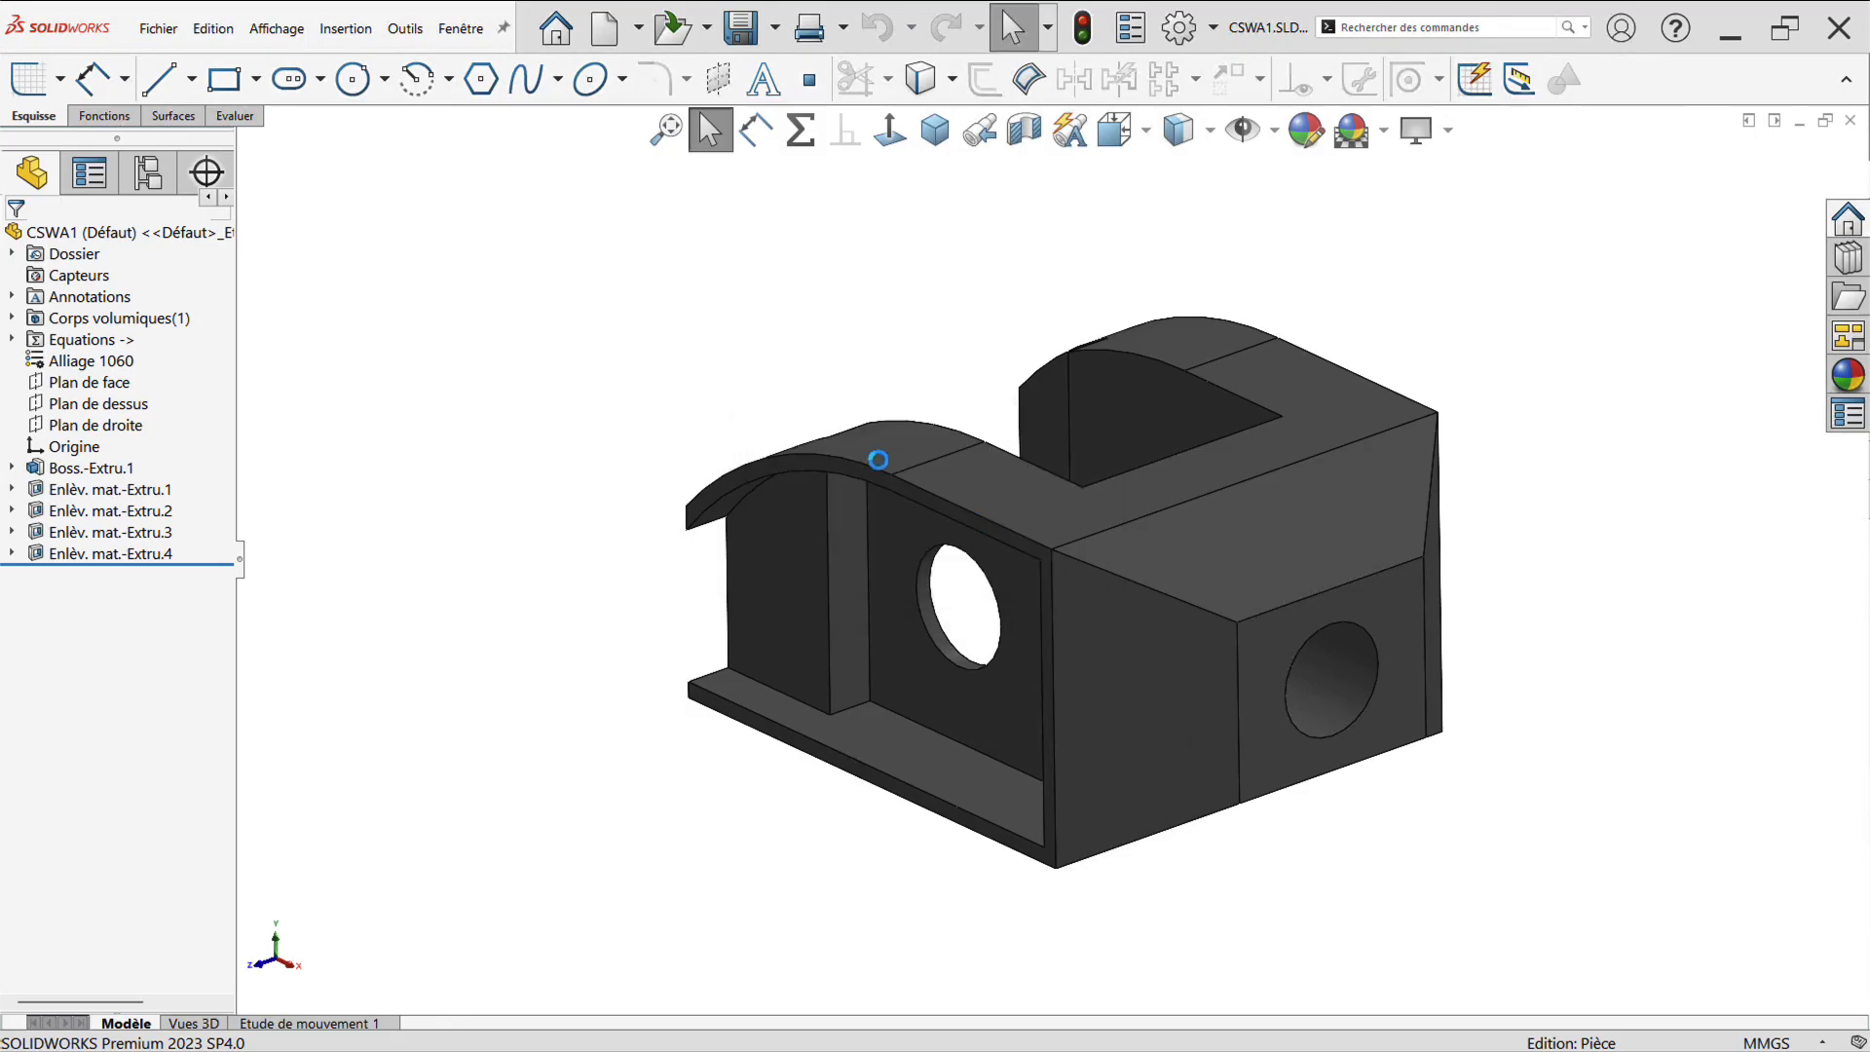